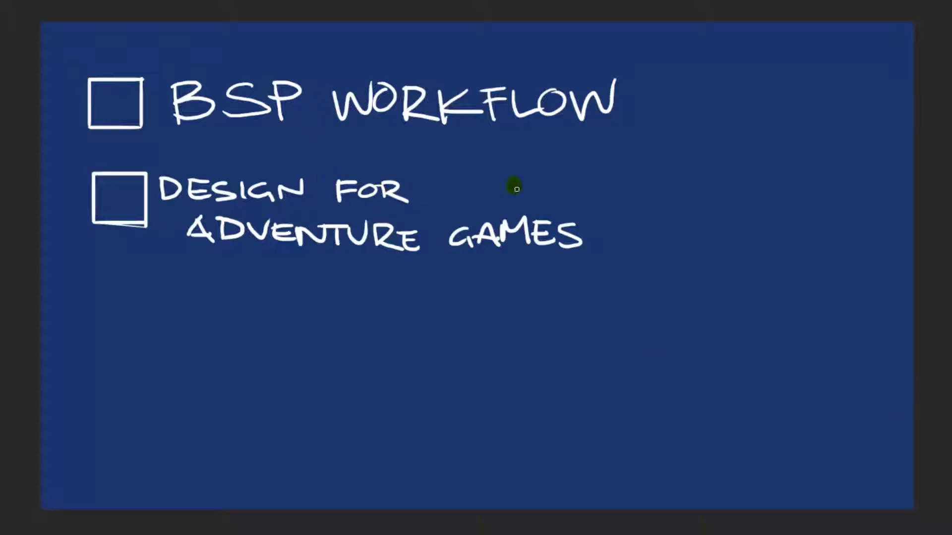
pyautogui.moveTo(601, 216); pyautogui.dragTo(634, 216)
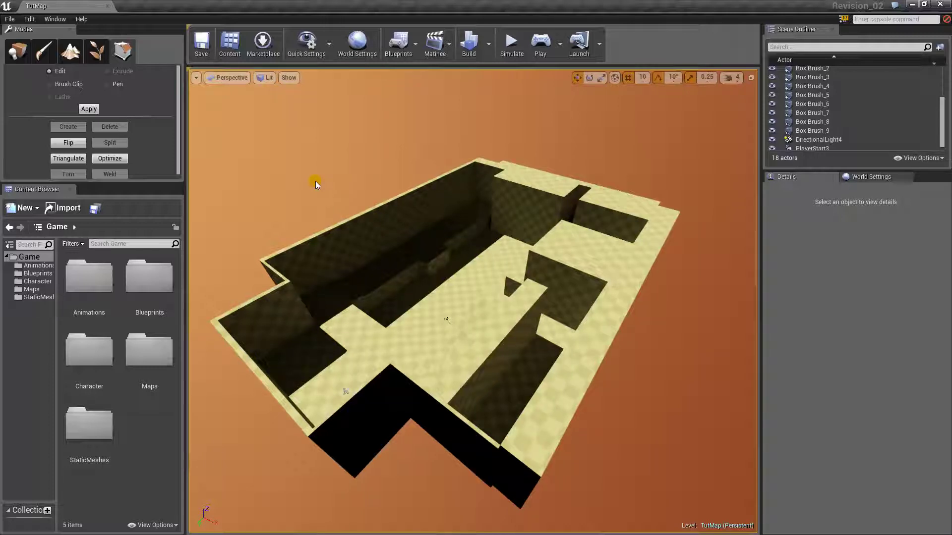
# Step: Examine the BSP blockout of the level from above, viewing its rooms, ledges and trench from several sides
pyautogui.moveTo(532, 279); pyautogui.dragTo(695, 318, button='right')
pyautogui.moveTo(586, 377); pyautogui.dragTo(581, 370)
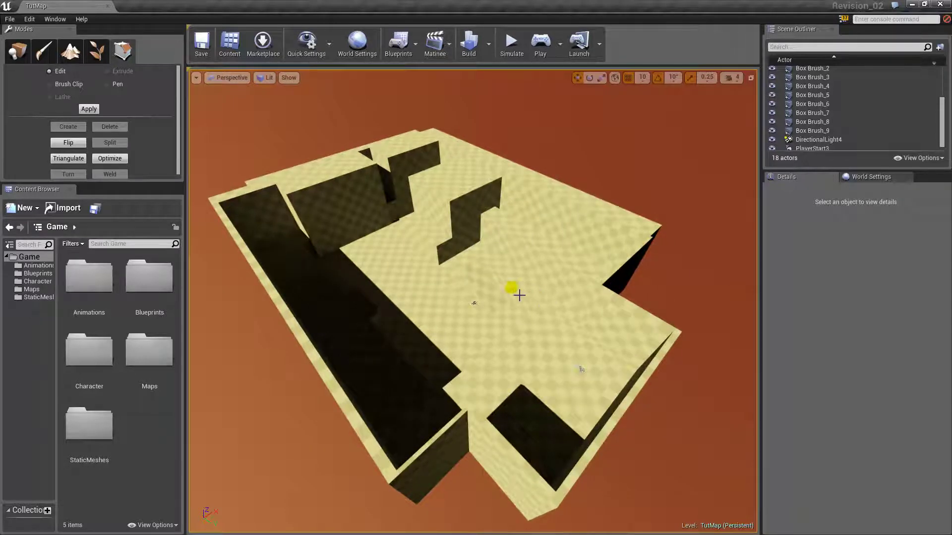
pyautogui.moveTo(466, 265); pyautogui.dragTo(359, 259, button='right')
pyautogui.moveTo(441, 221); pyautogui.dragTo(414, 204)
pyautogui.moveTo(472, 298); pyautogui.dragTo(441, 312, button='right')
pyautogui.moveTo(546, 266)
pyautogui.mouseDown(button='right')
pyautogui.moveTo(518, 266)
pyautogui.moveTo(566, 269)
pyautogui.moveTo(537, 278)
pyautogui.mouseUp(button='right')
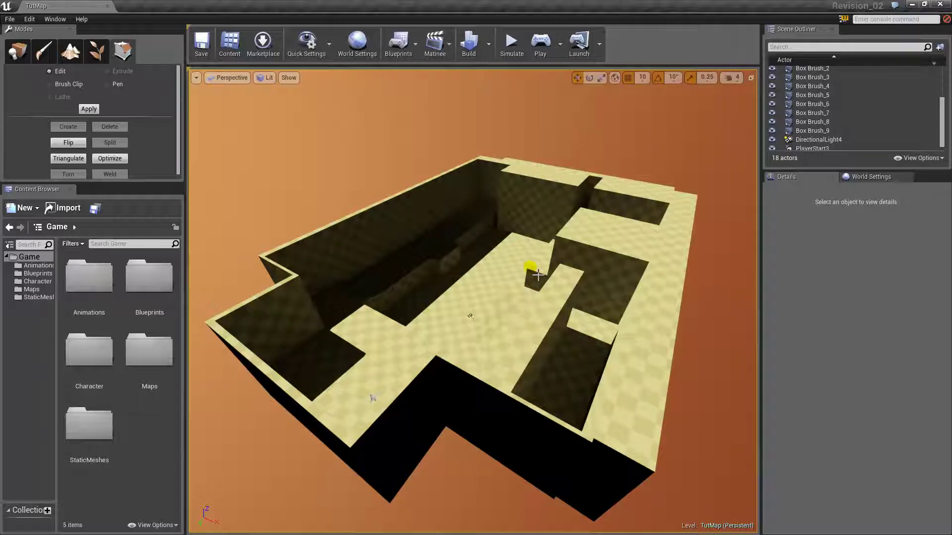
pyautogui.moveTo(538, 274); pyautogui.dragTo(536, 278)
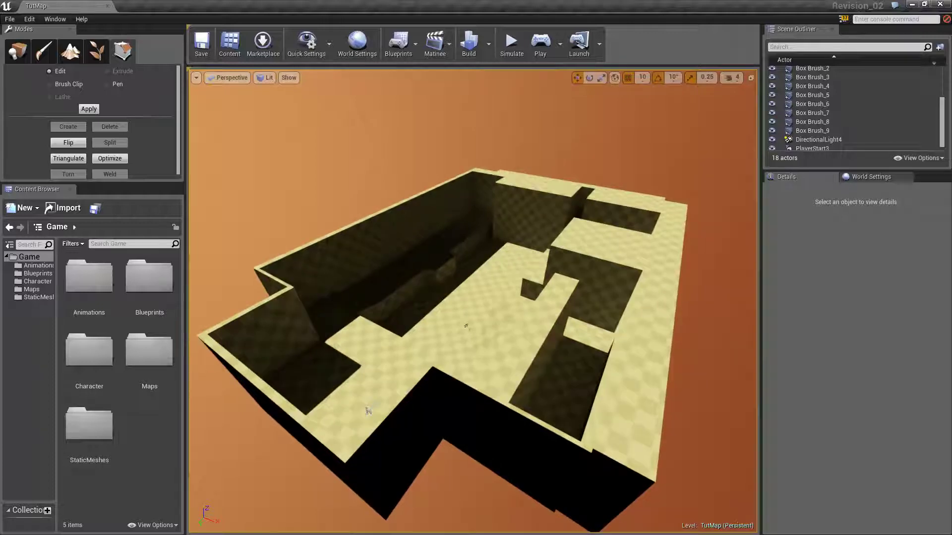
# Step: Start a play test in the viewport and run the character up the ramp to the tall block beside the wall
pyautogui.click(541, 42)
pyautogui.click(516, 361)
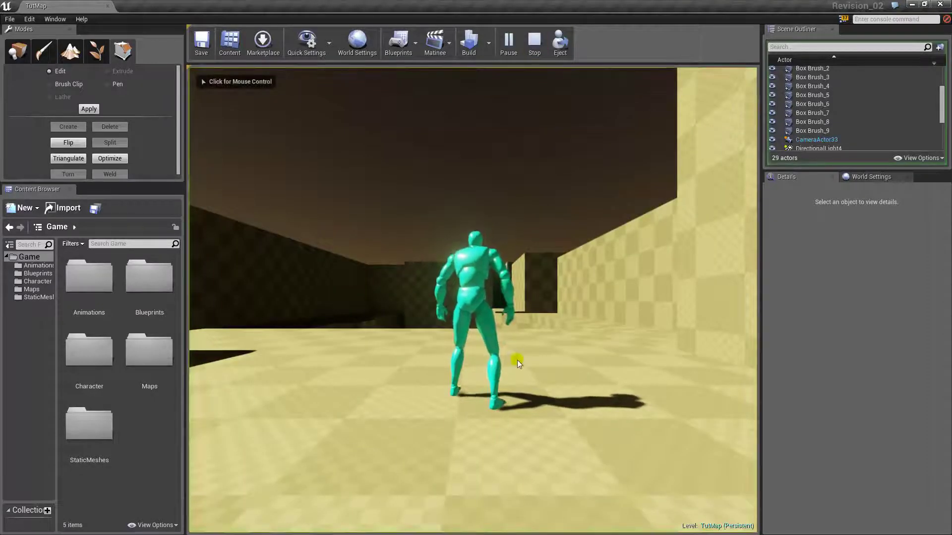
pyautogui.press('w')
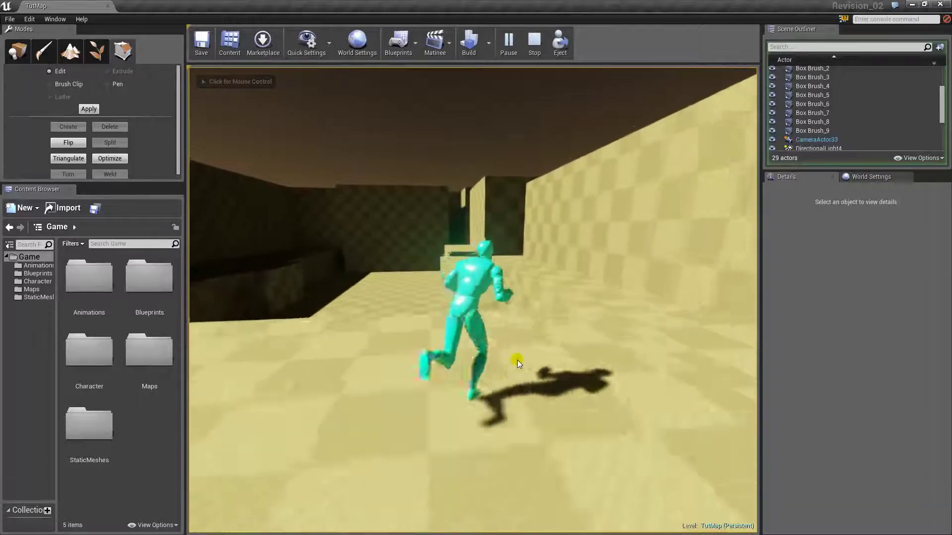
pyautogui.press('space')
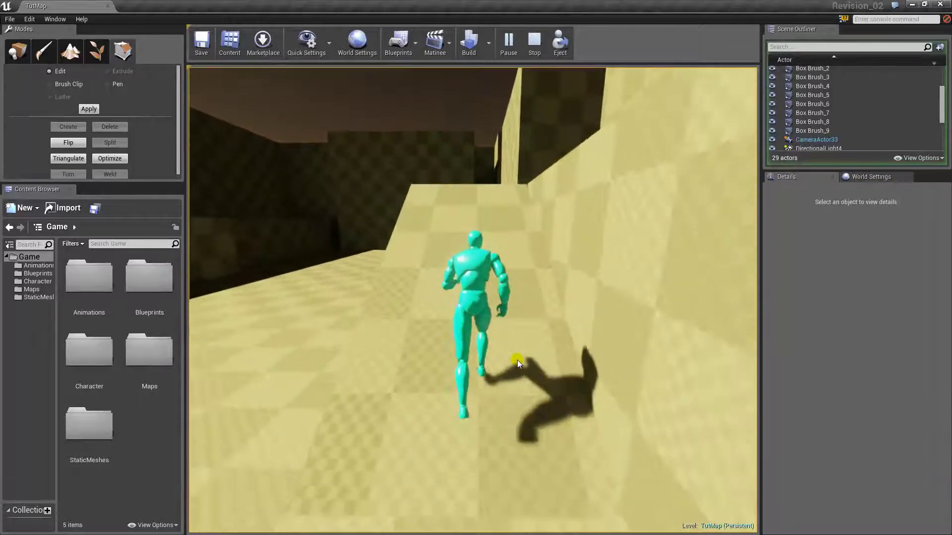
pyautogui.press('w')
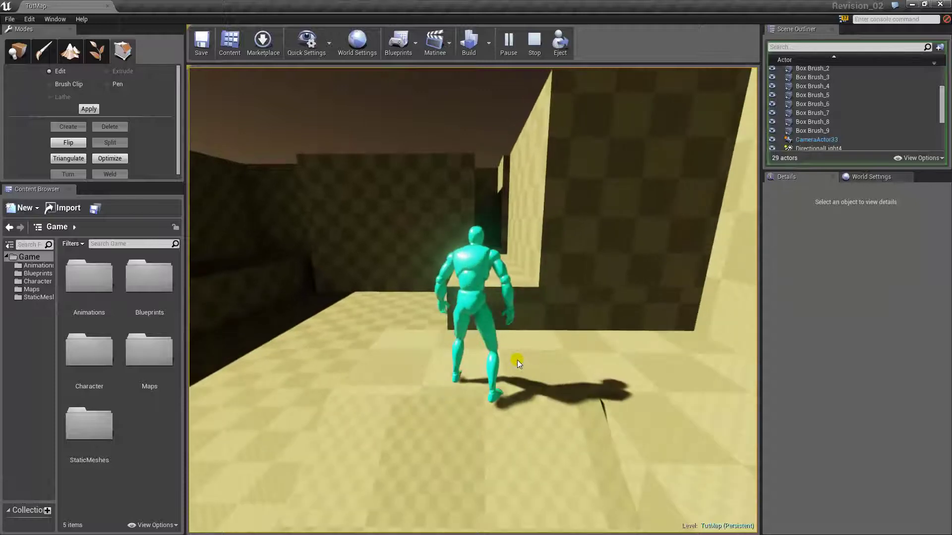
pyautogui.press('d')
pyautogui.press('w')
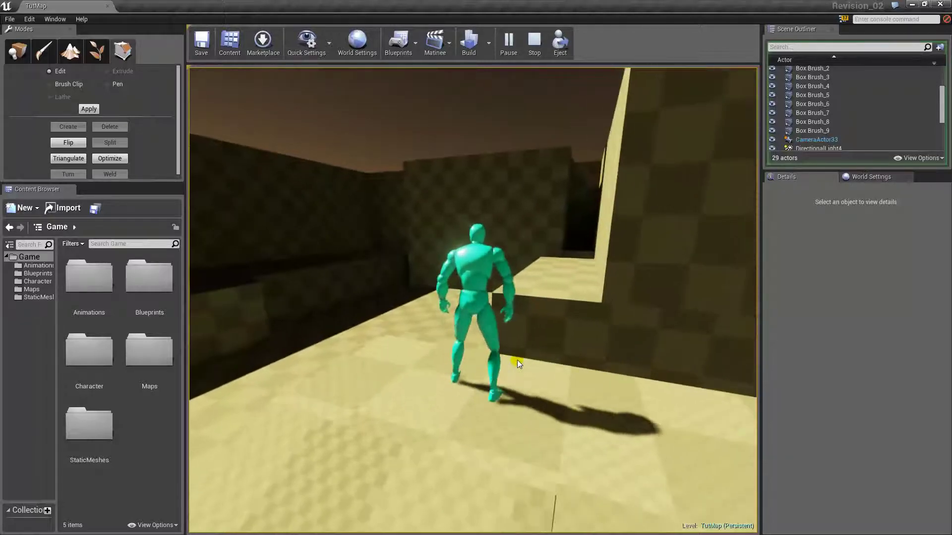
# Step: Turn the character around and run back past the start area toward the edge above the shadowed lower passage
pyautogui.press('s')
pyautogui.press('d')
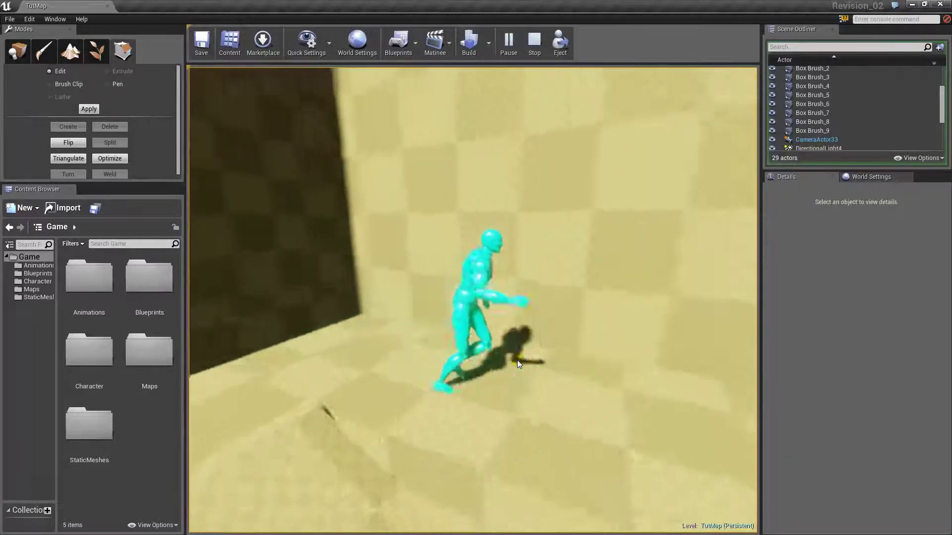
pyautogui.press('w')
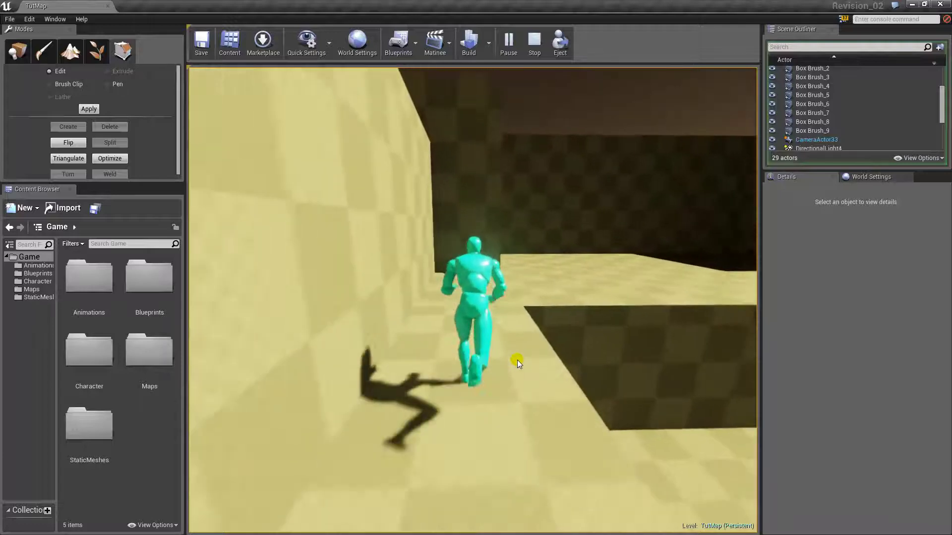
pyautogui.press('s')
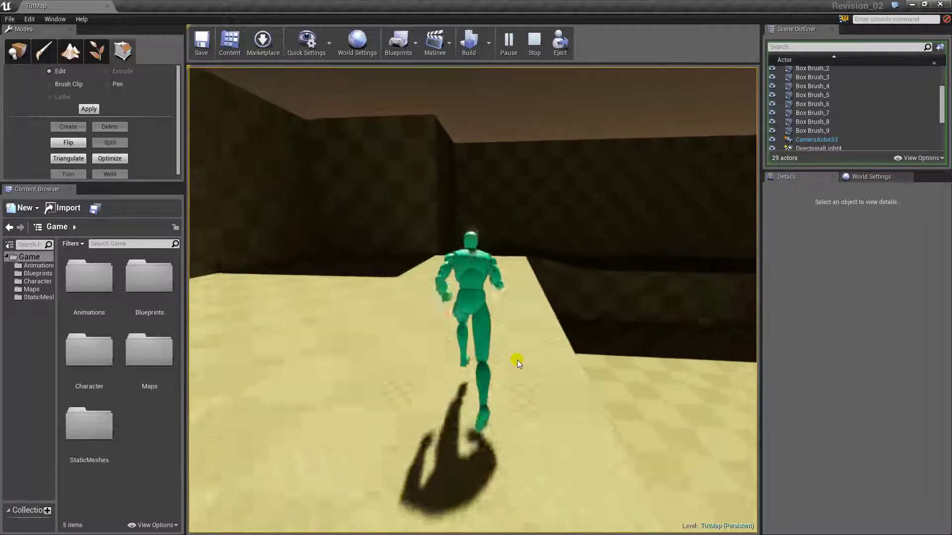
pyautogui.press('w')
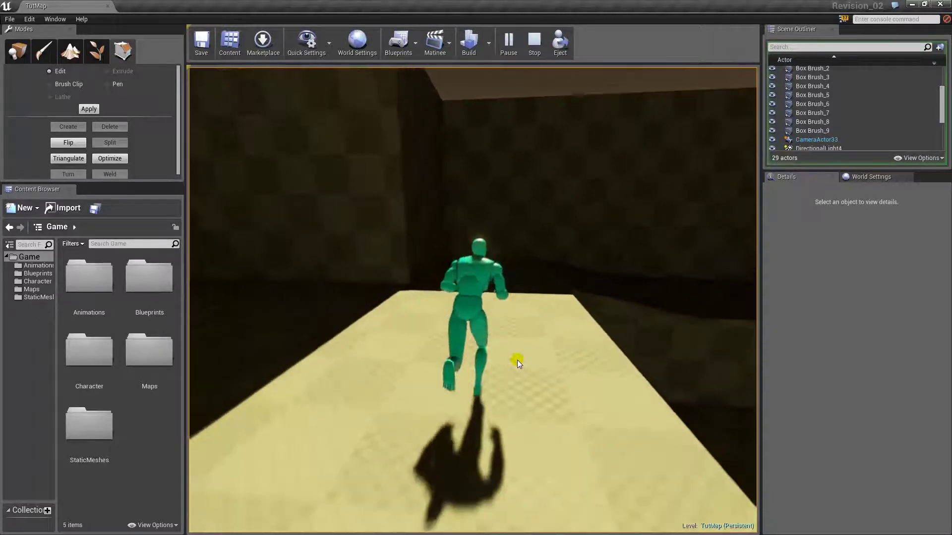
# Step: Run the character through the shadowed lower passage along the long wall to its far end
pyautogui.press('w')
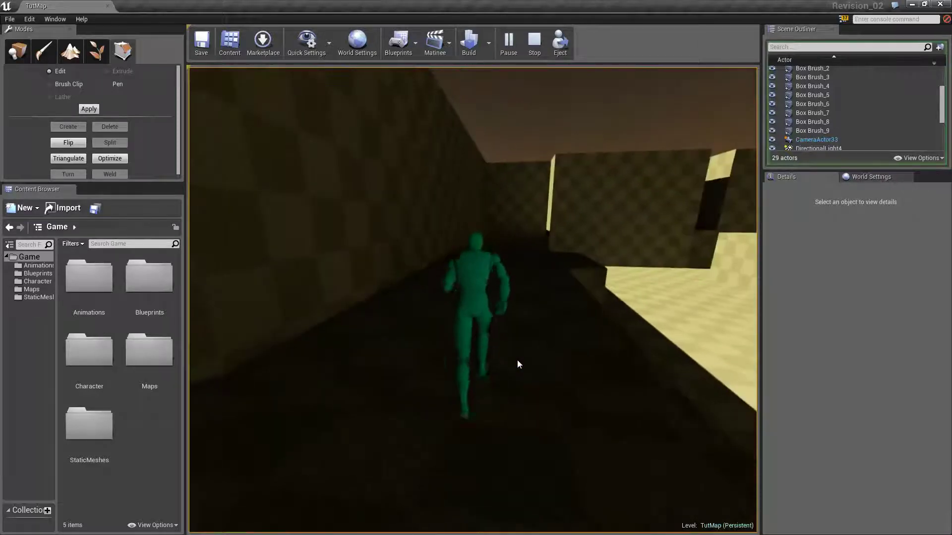
pyautogui.press('w')
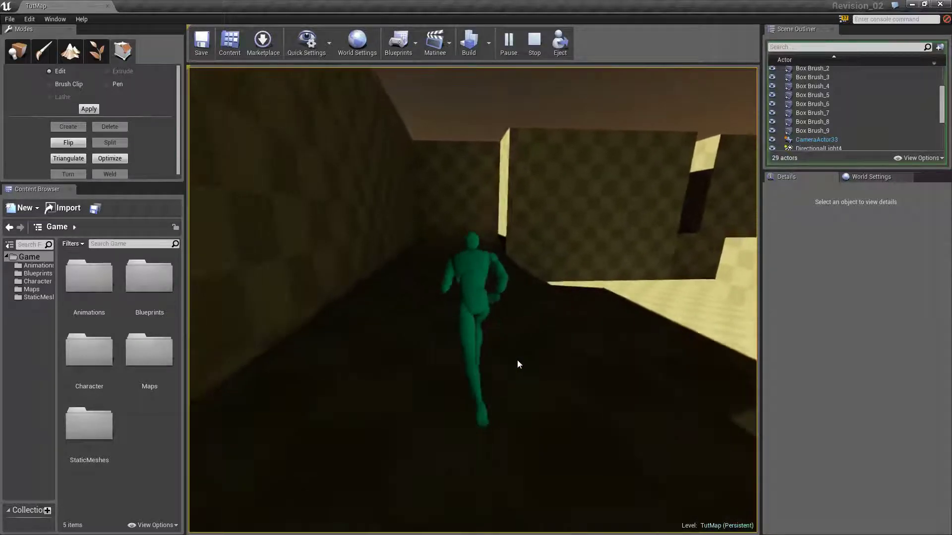
pyautogui.press('w')
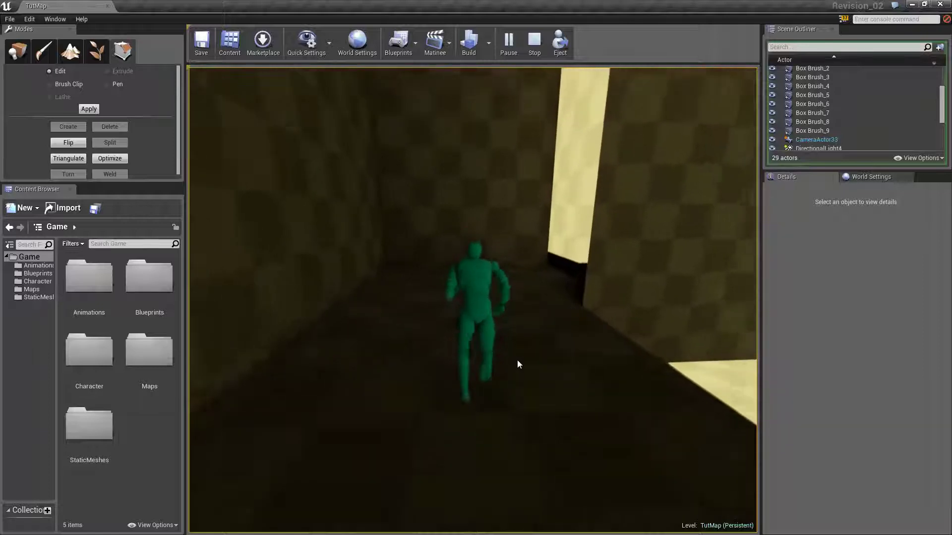
pyautogui.press('w')
pyautogui.press('d')
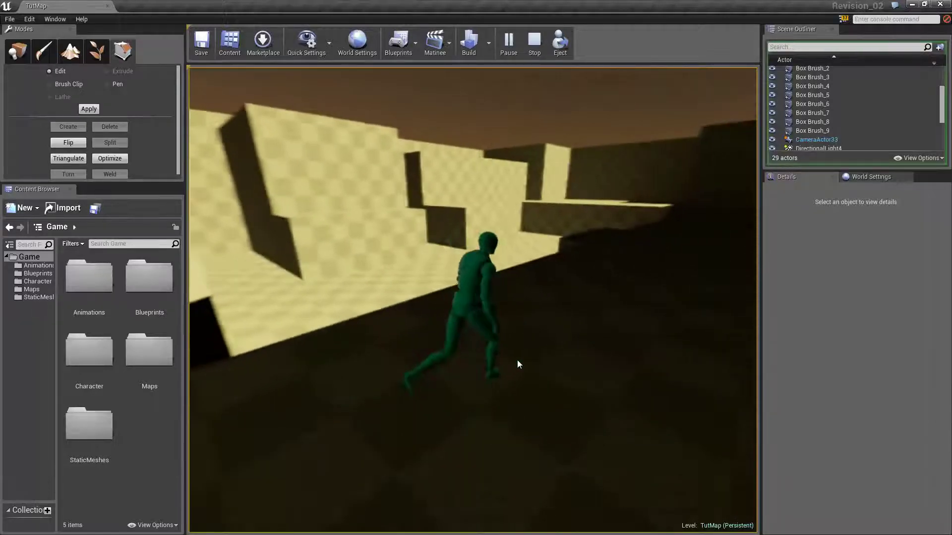
# Step: Run the character back along the lower passage to the raised floor at the starting end
pyautogui.press('w')
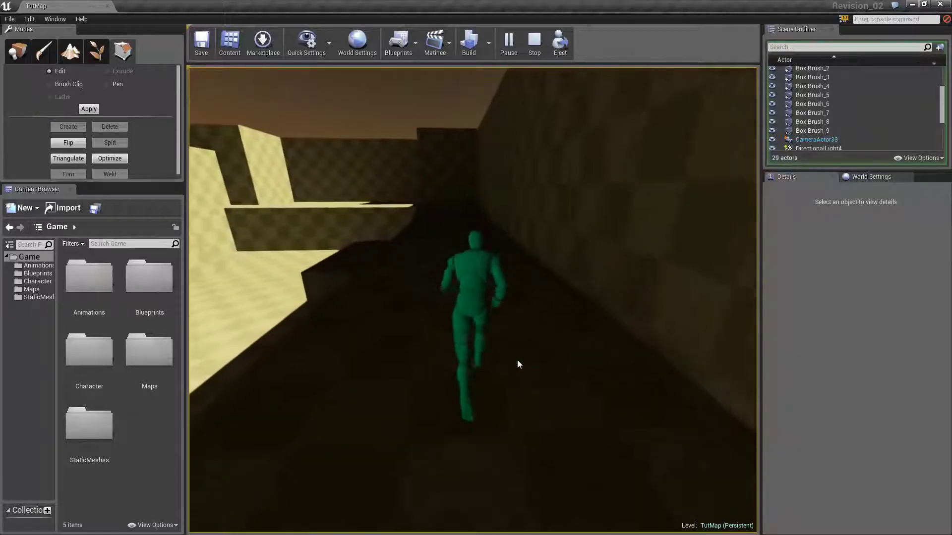
pyautogui.press('w')
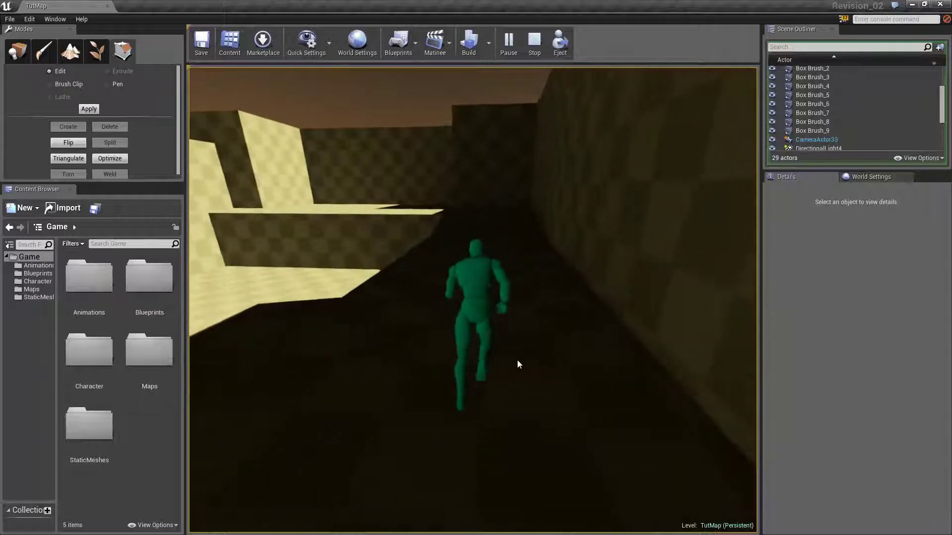
pyautogui.press('w')
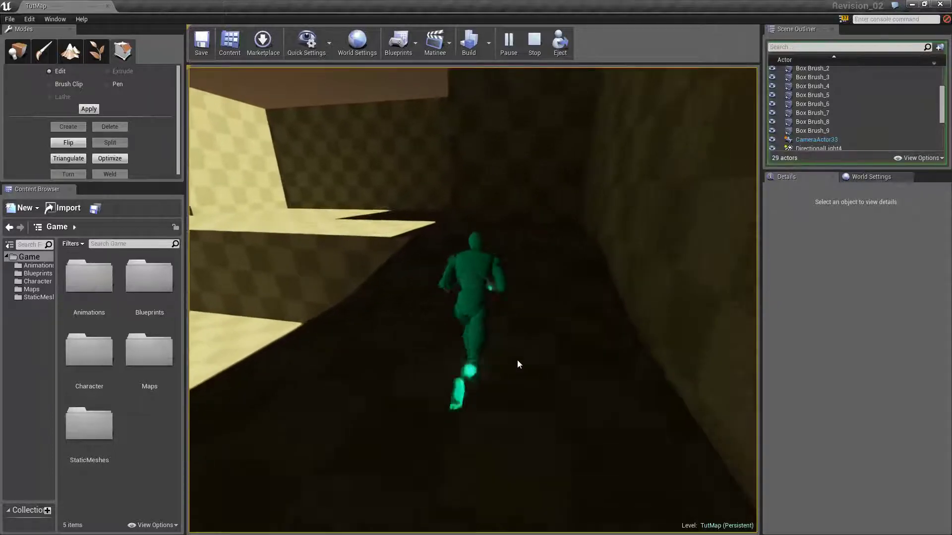
pyautogui.press('w')
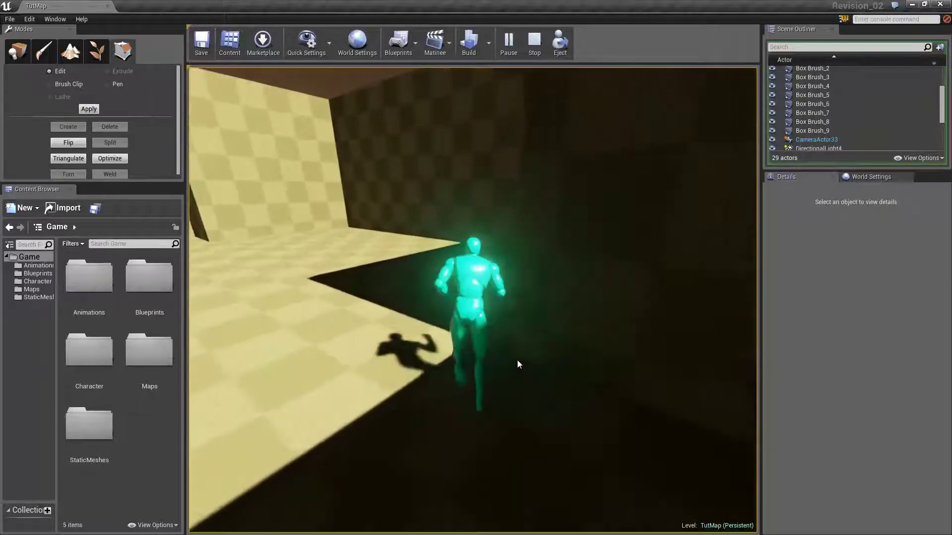
pyautogui.press('w')
pyautogui.press('s')
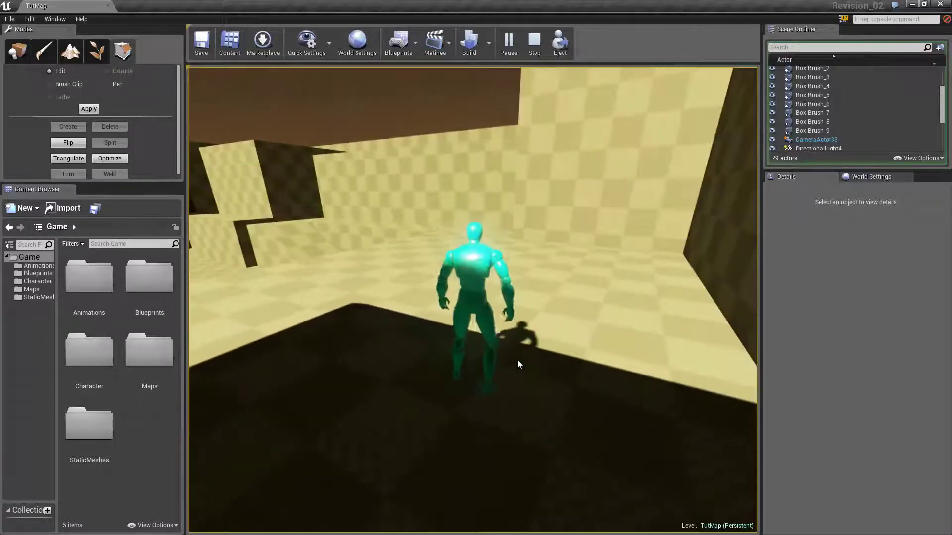
# Step: Run the character down the lower passage a second time to check the opening beside the far wall
pyautogui.press('w')
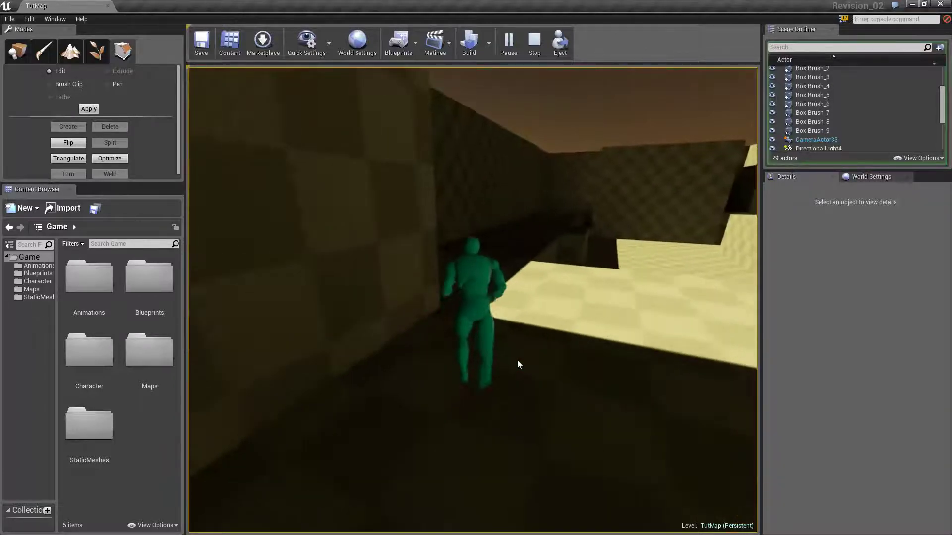
pyautogui.press('w')
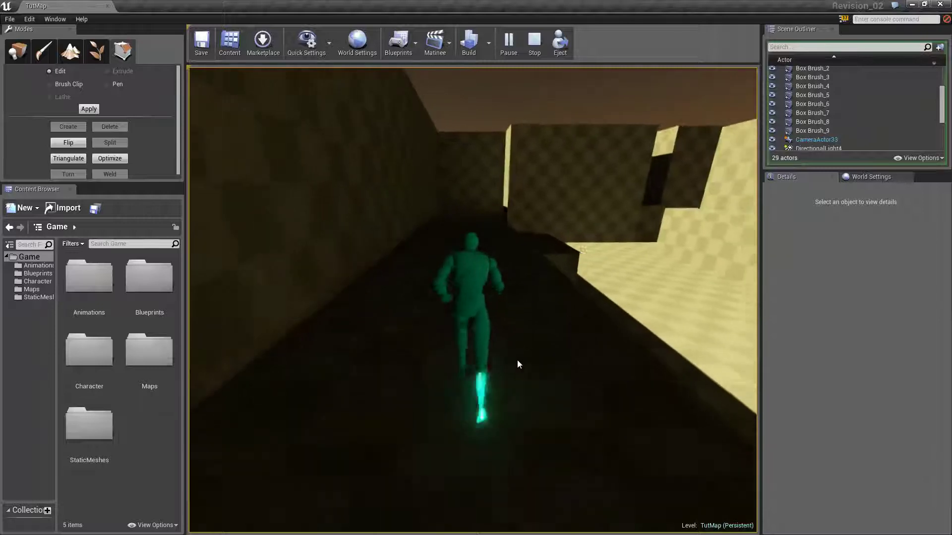
pyautogui.press('w')
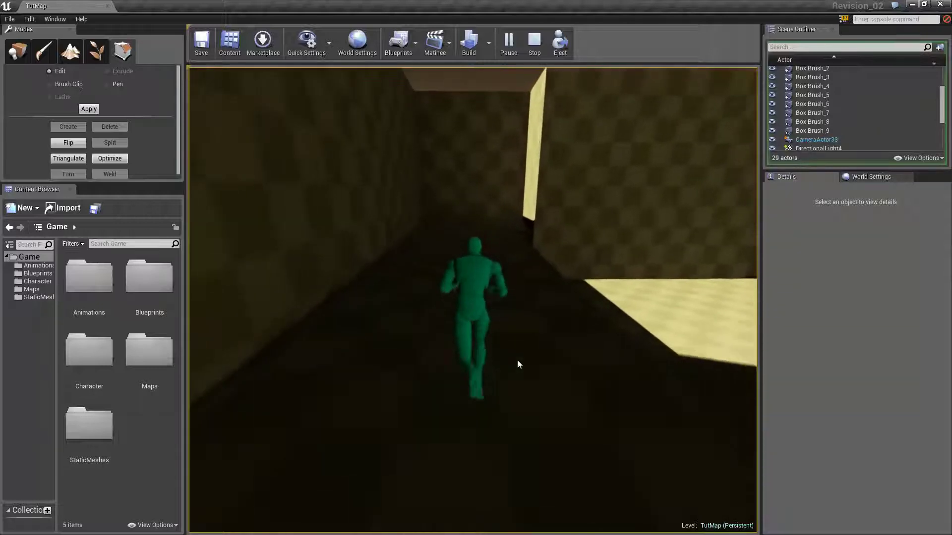
pyautogui.press('w')
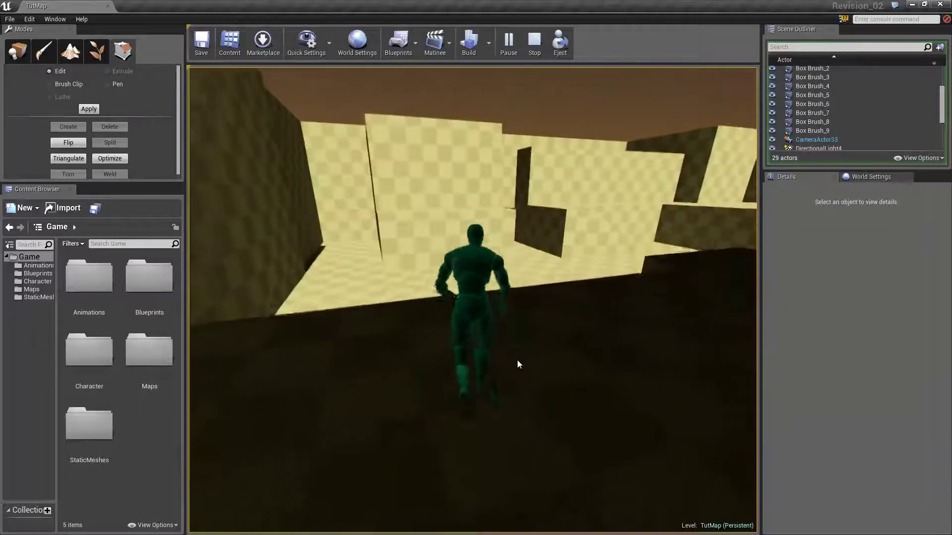
# Step: Return the character through the lower passage, following its sunlit edge back to the starting end
pyautogui.press('w')
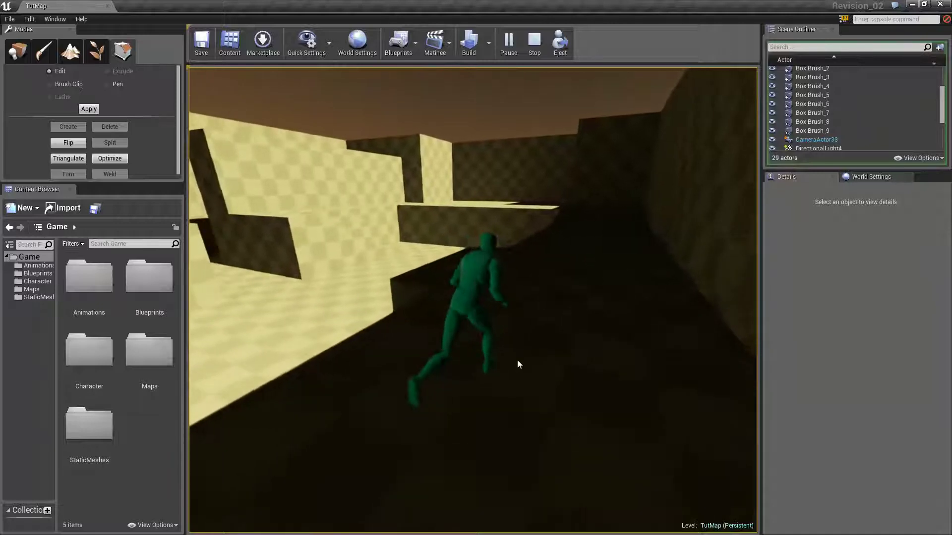
pyautogui.press('a')
pyautogui.press('w')
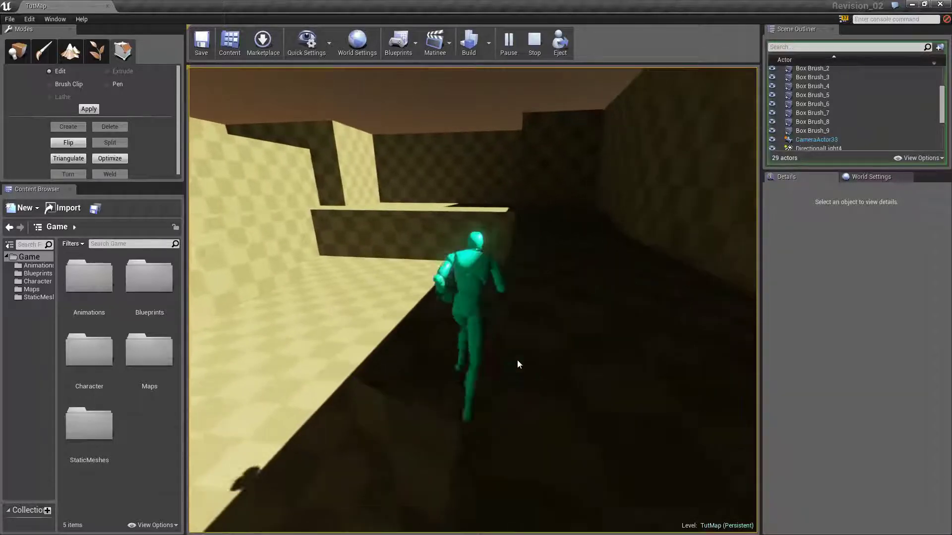
pyautogui.press('d')
pyautogui.press('w')
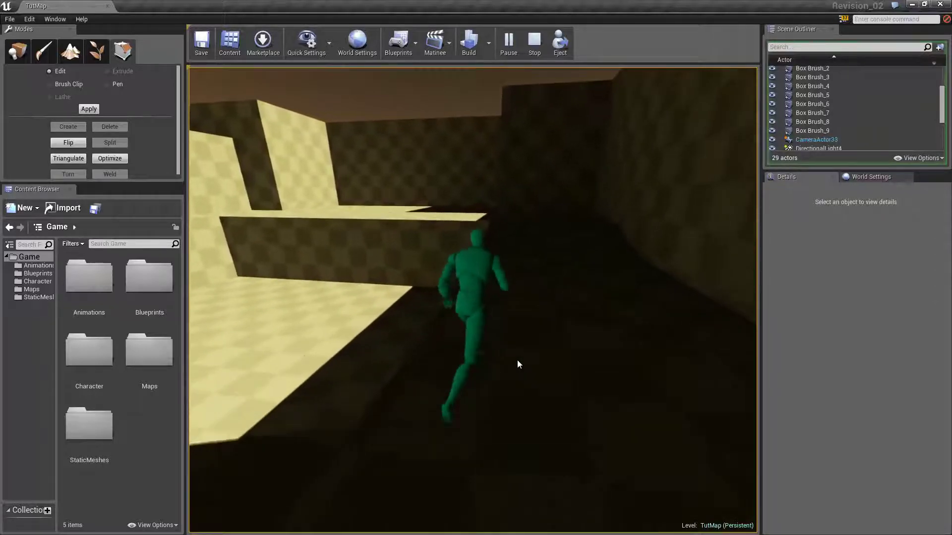
pyautogui.press('w')
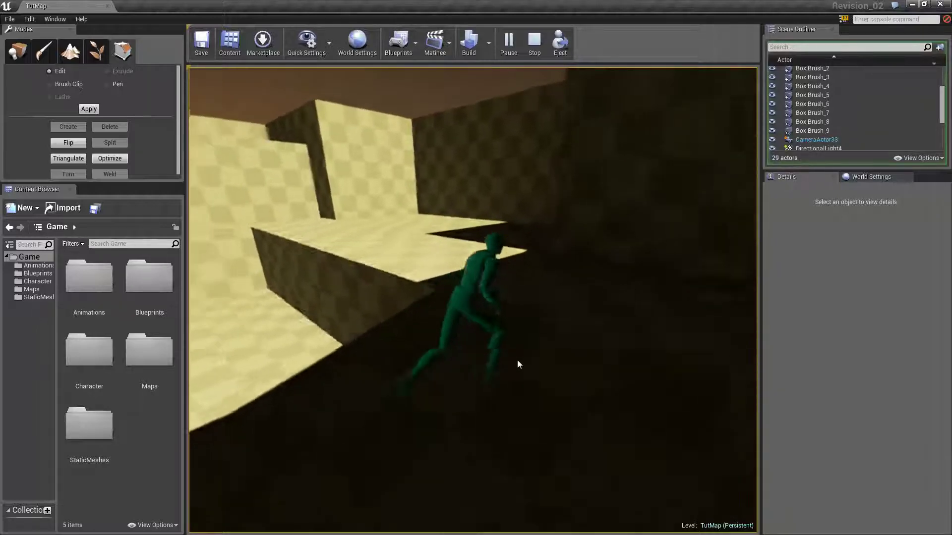
pyautogui.press('w')
pyautogui.press('d')
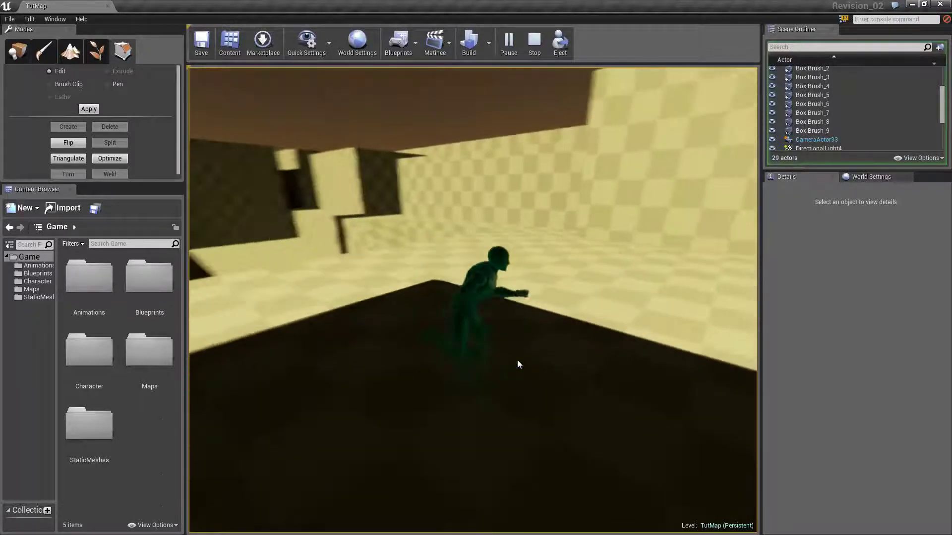
# Step: Run the character across the start area and up the ramp again to the ledge by the tall block
pyautogui.press('w')
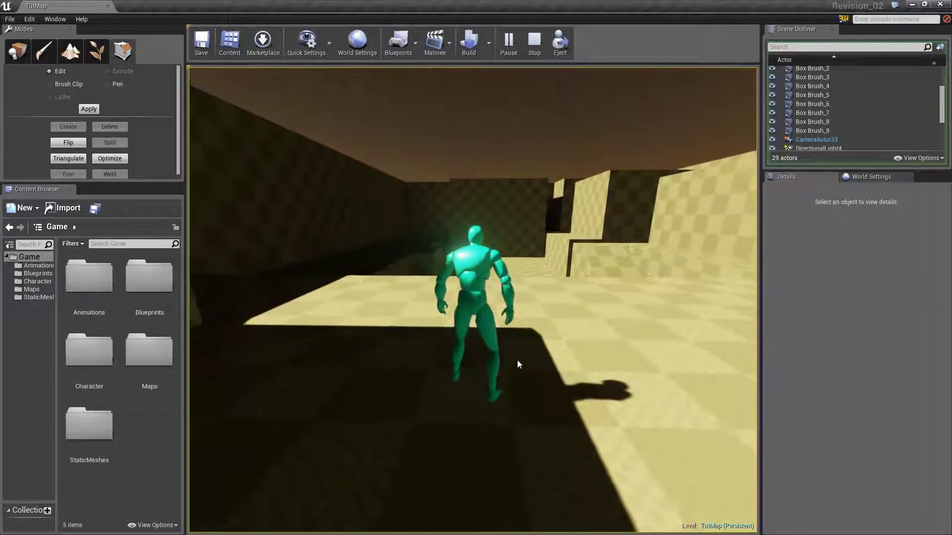
pyautogui.press('d')
pyautogui.click(517, 360)
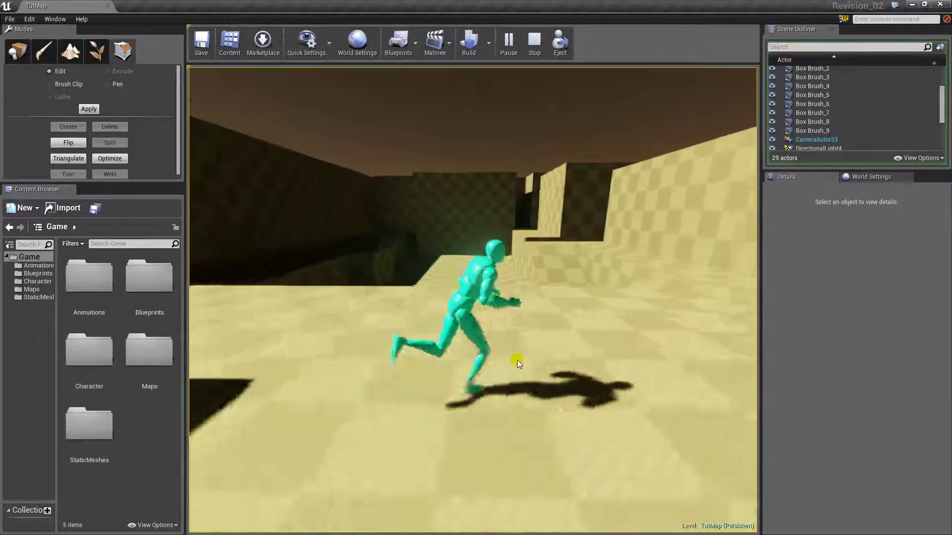
pyautogui.press('w')
pyautogui.press('w')
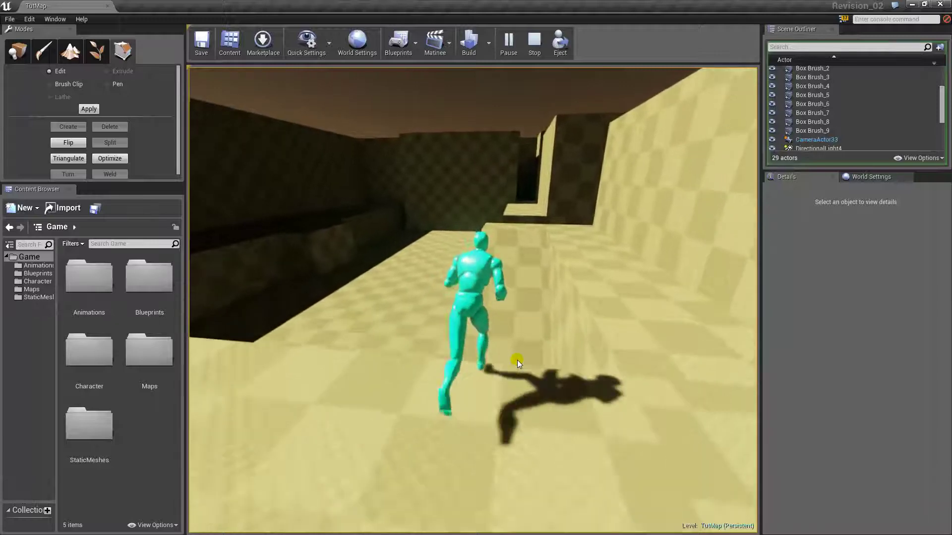
pyautogui.press('space')
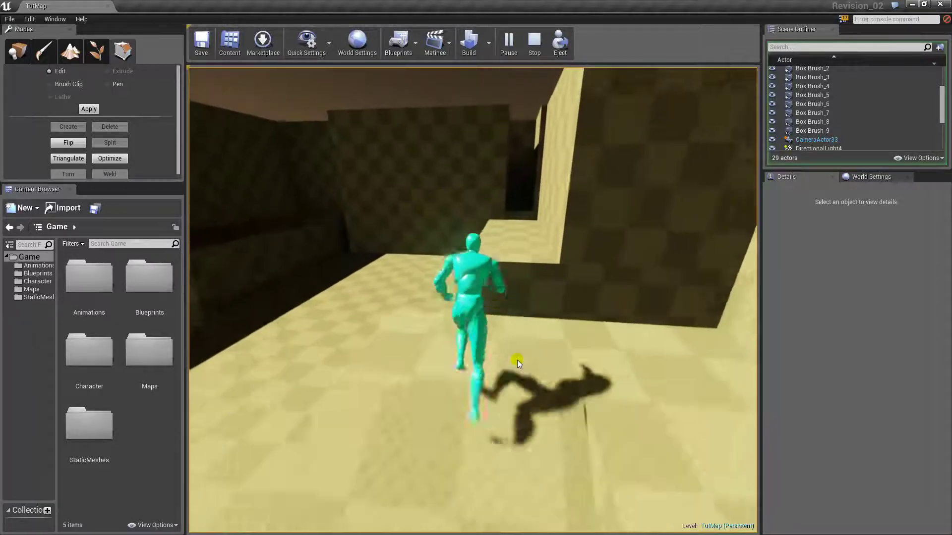
# Step: Jump the character along the ledge beside the tall block, turn it around, and run it back beside the sunlit wall
pyautogui.press('space')
pyautogui.press('w')
pyautogui.press('w')
pyautogui.press('s')
pyautogui.press('w')
pyautogui.press('space')
pyautogui.press('w')
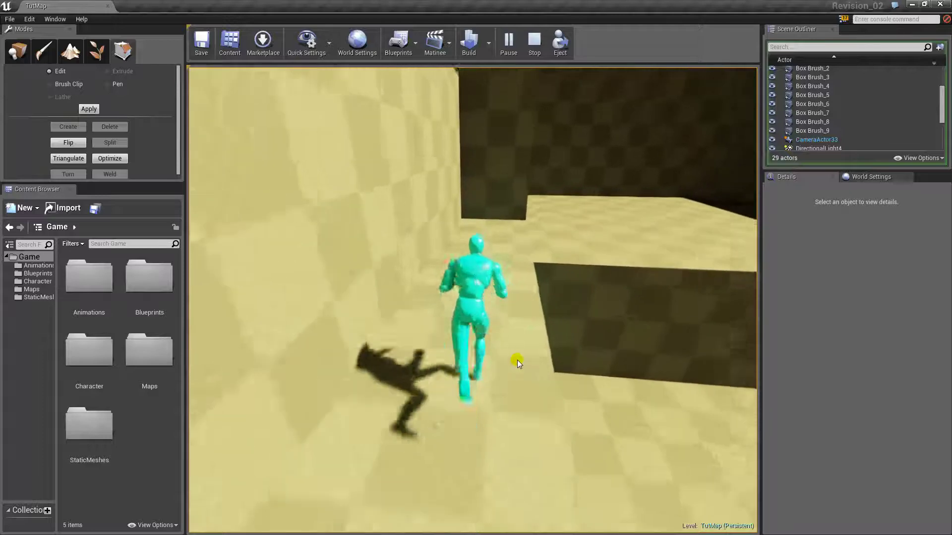
# Step: Run the character across the raised start area and turn it to face the ledges leading to the far wall
pyautogui.press('w')
pyautogui.press('a')
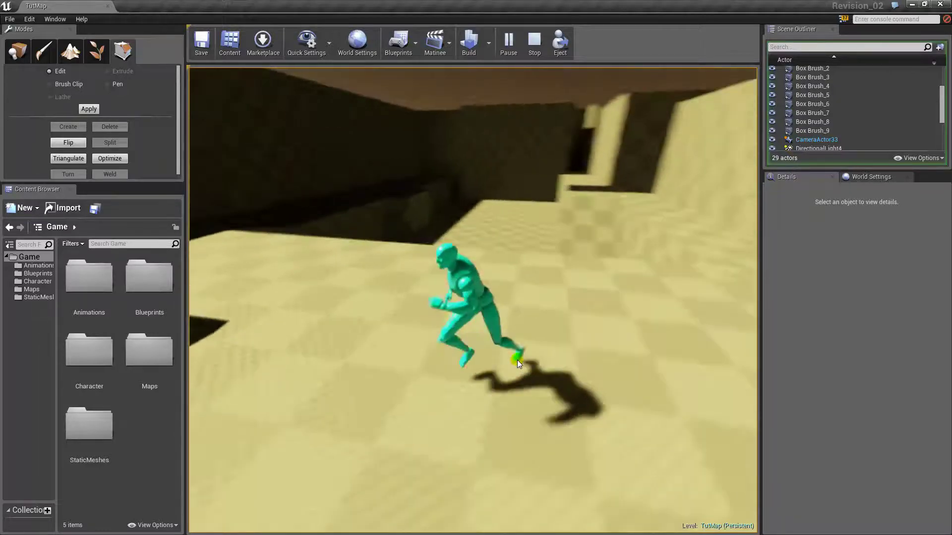
pyautogui.press('w')
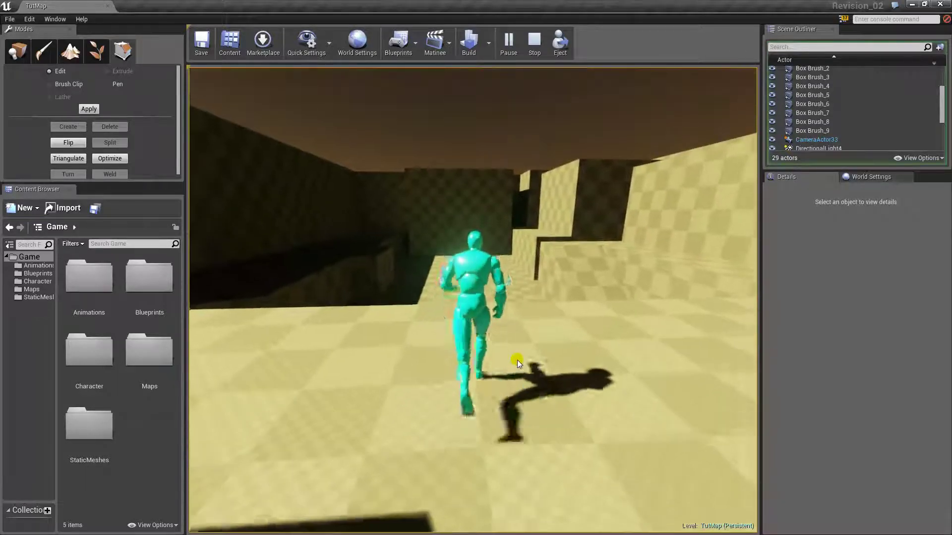
pyautogui.press('w')
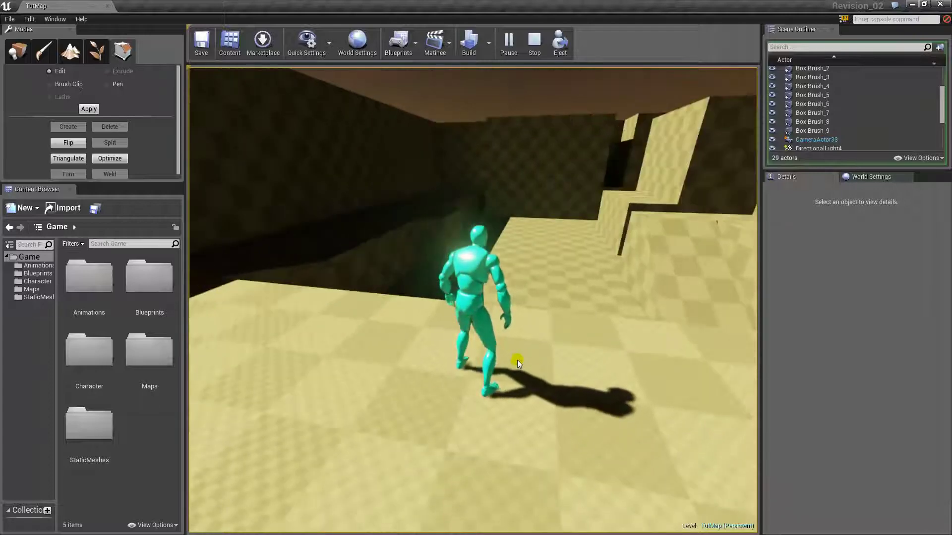
pyautogui.press('d')
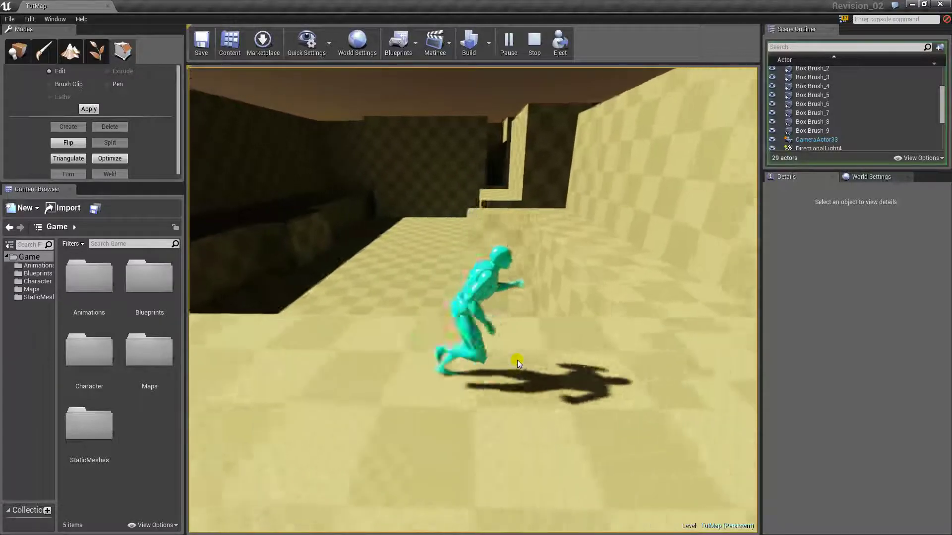
# Step: Run the character up onto the sunlit ledge and past the tall block to the opening in the far wall
pyautogui.press('w')
pyautogui.press('a')
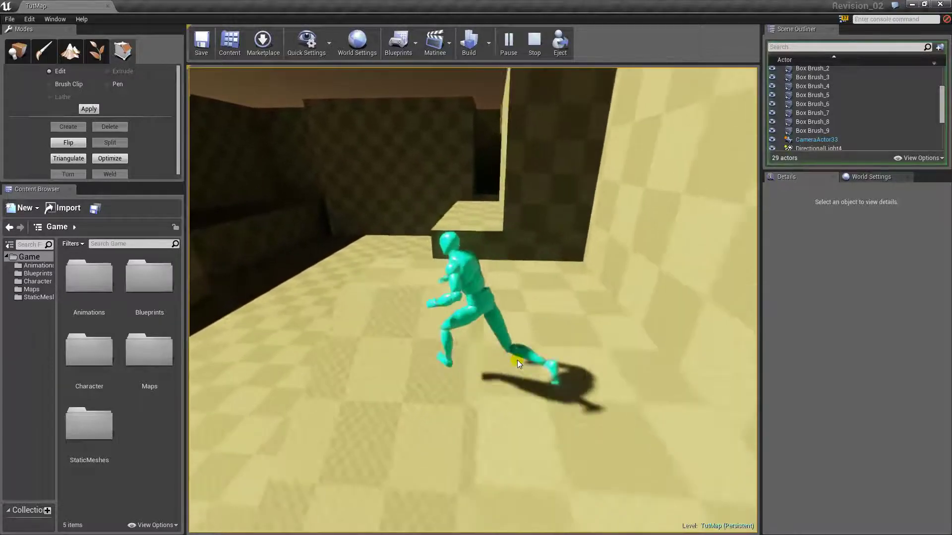
pyautogui.press('w')
pyautogui.press('w')
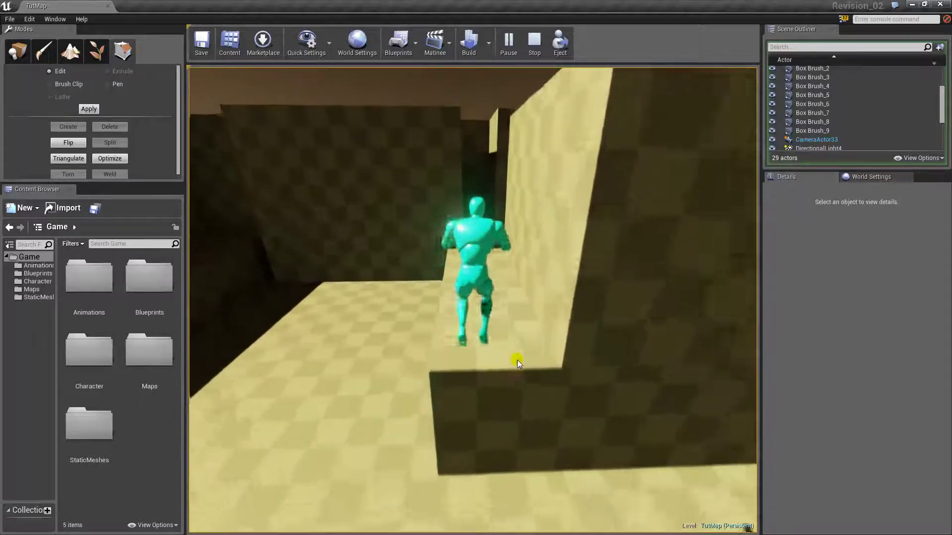
pyautogui.press('w')
pyautogui.press('d')
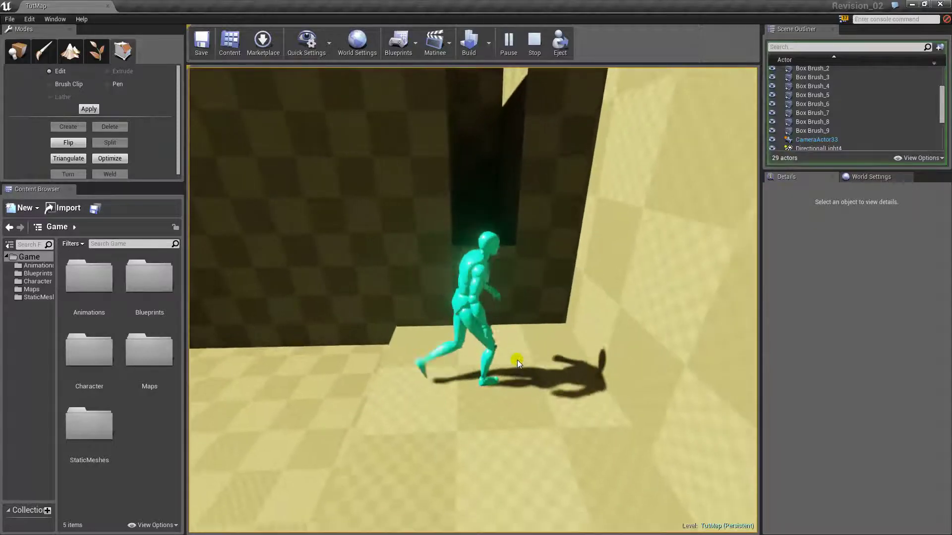
# Step: Jump the character back down off the ledge and bring it to the entrance of the dark passage
pyautogui.press('w')
pyautogui.press('space')
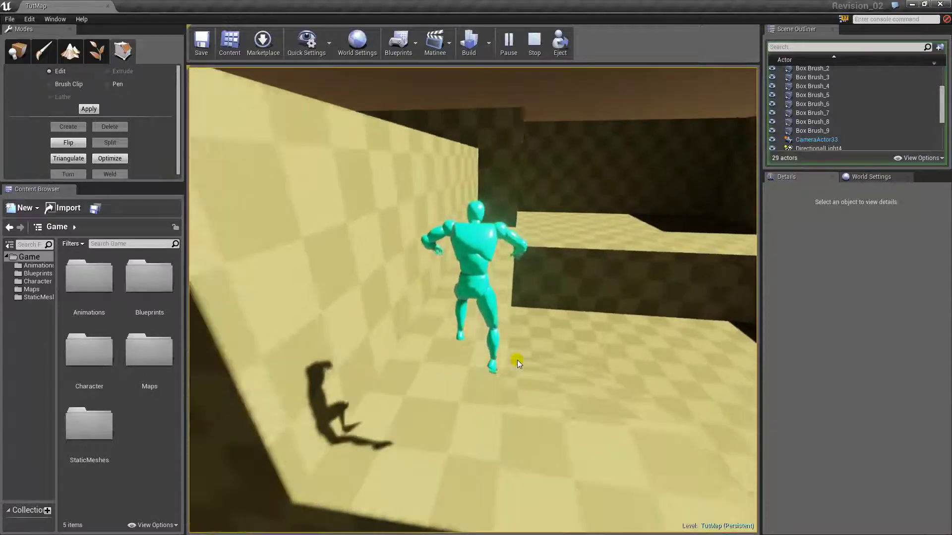
pyautogui.press('w')
pyautogui.press('space')
pyautogui.press('w')
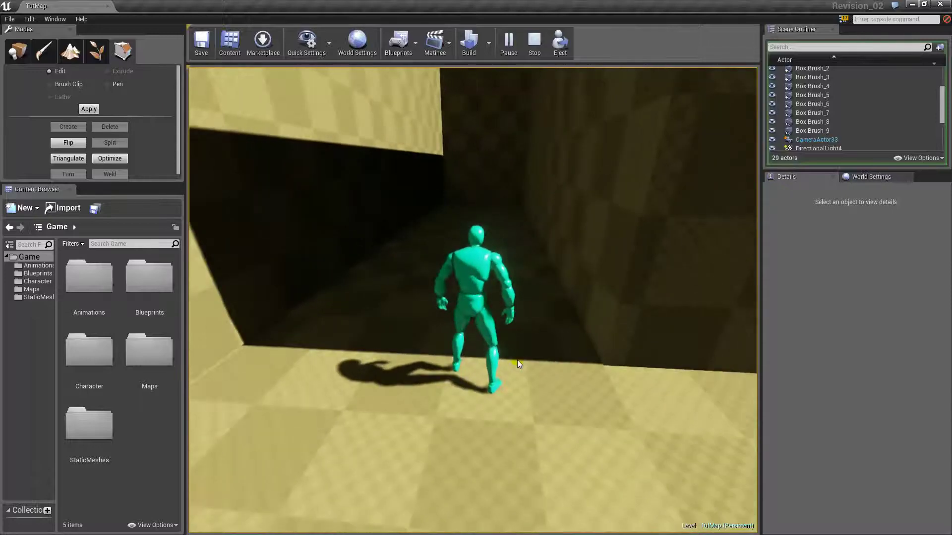
pyautogui.press('w')
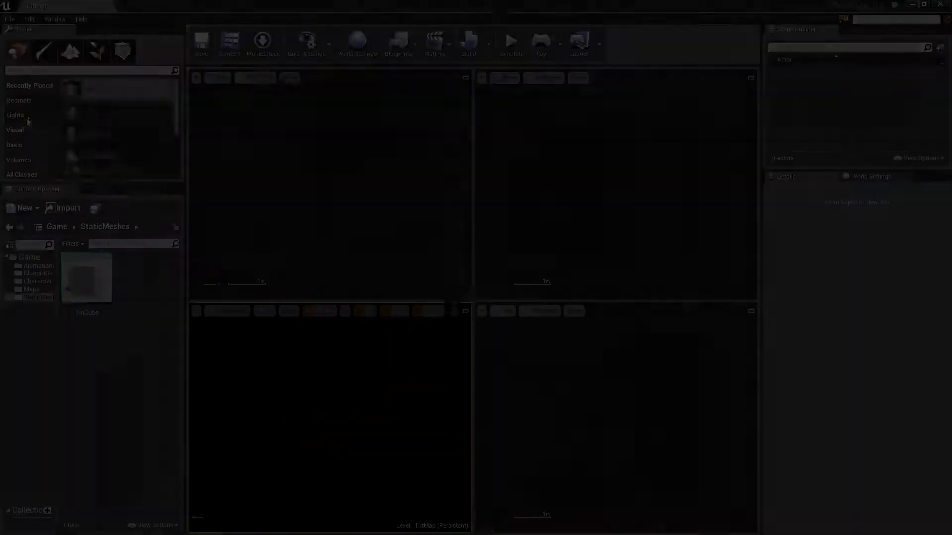
# Step: Place a directional light in the empty level and add an additive box brush at the grid centre
pyautogui.moveTo(74, 90); pyautogui.dragTo(325, 115)
pyautogui.click(32, 101)
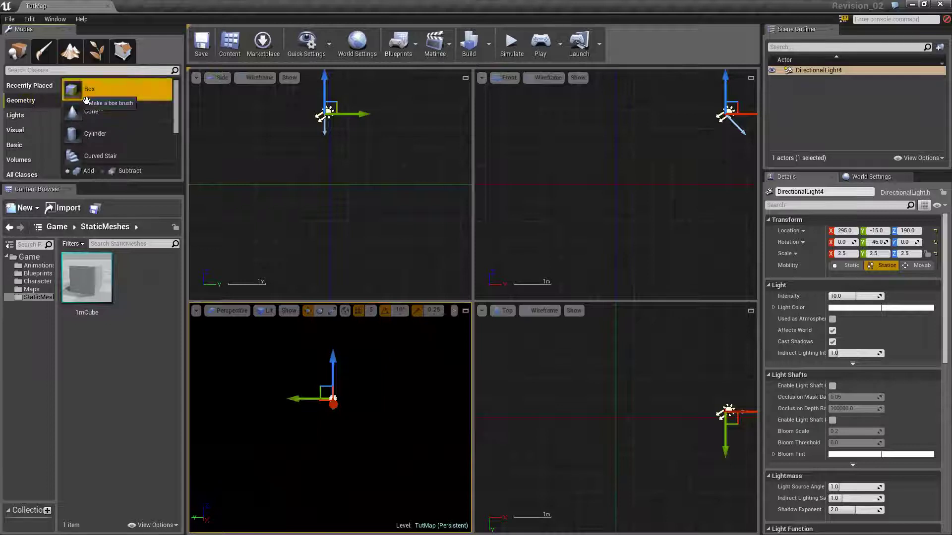
pyautogui.moveTo(80, 90)
pyautogui.mouseDown()
pyautogui.moveTo(337, 187)
pyautogui.moveTo(378, 178)
pyautogui.mouseUp()
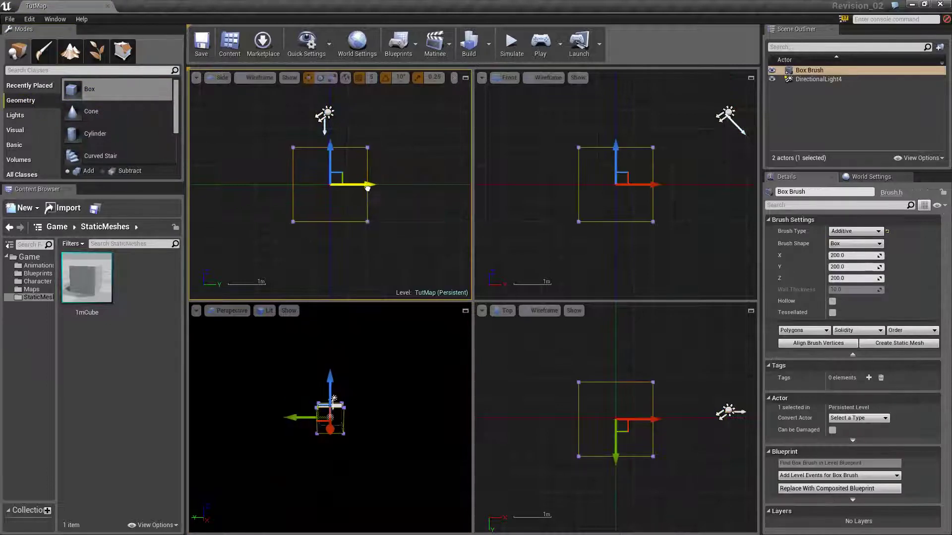
# Step: Flatten the box brush into a floor slab by setting its Z size to 10
pyautogui.moveTo(355, 369); pyautogui.dragTo(382, 372, button='right')
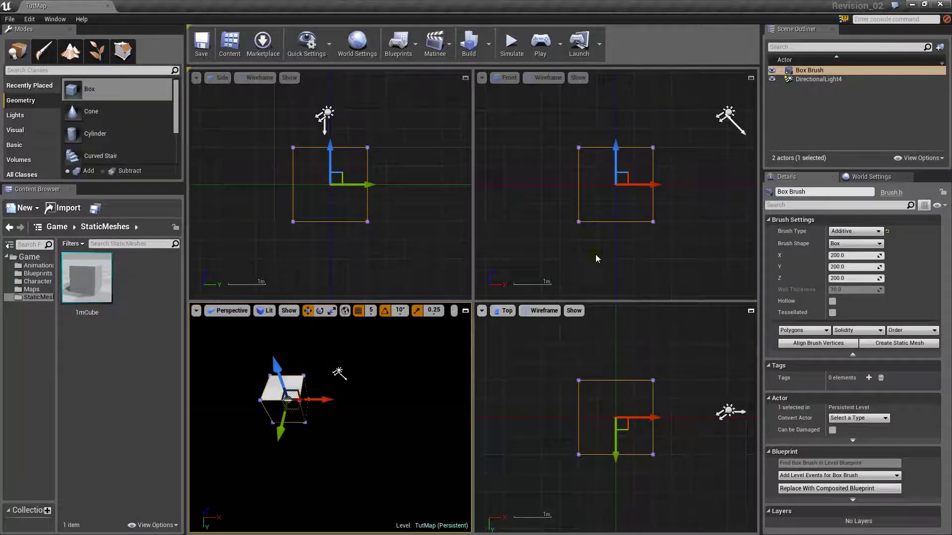
pyautogui.click(856, 282)
pyautogui.write('10')
pyautogui.press('Return')
pyautogui.click(306, 406)
pyautogui.click(298, 404)
pyautogui.moveTo(297, 405)
pyautogui.mouseDown(button='right')
pyautogui.moveTo(285, 414)
pyautogui.moveTo(288, 396)
pyautogui.mouseUp(button='right')
# Step: Add an Atmospheric Fog actor below the slab with Sun Multiplier about 0.45 and Fog Multiplier about 1.03
pyautogui.click(15, 130)
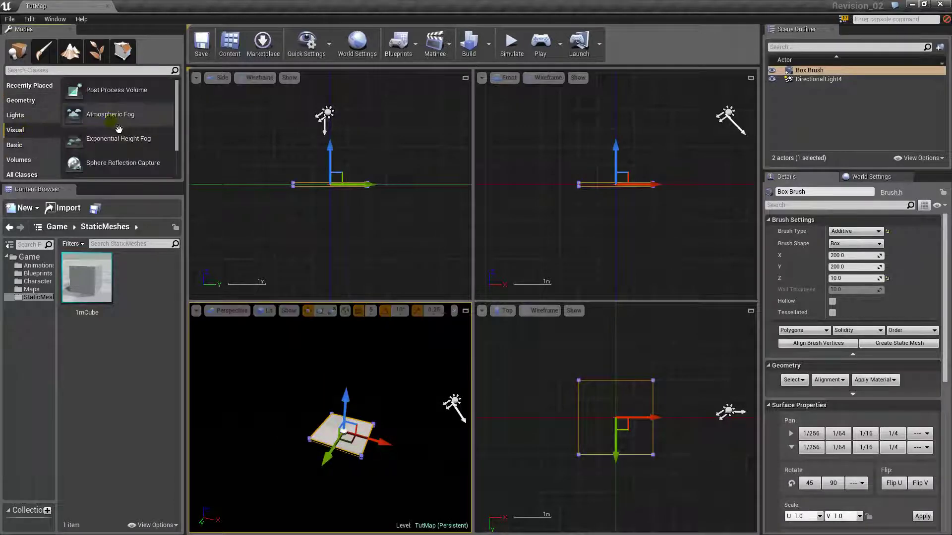
pyautogui.moveTo(110, 114); pyautogui.dragTo(261, 222)
pyautogui.moveTo(880, 280); pyautogui.dragTo(862, 280)
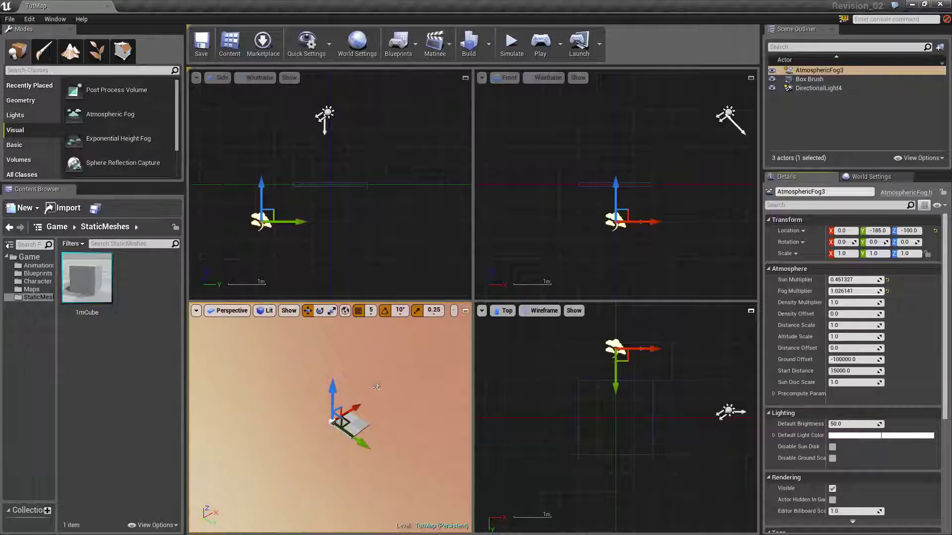
# Step: Switch to Geometry Editing and stretch the floor slab along X by moving the vertices of its positive X end outward
pyautogui.moveTo(337, 439)
pyautogui.mouseDown(button='right')
pyautogui.moveTo(348, 426)
pyautogui.moveTo(322, 448)
pyautogui.moveTo(364, 447)
pyautogui.mouseUp(button='right')
pyautogui.click(338, 441)
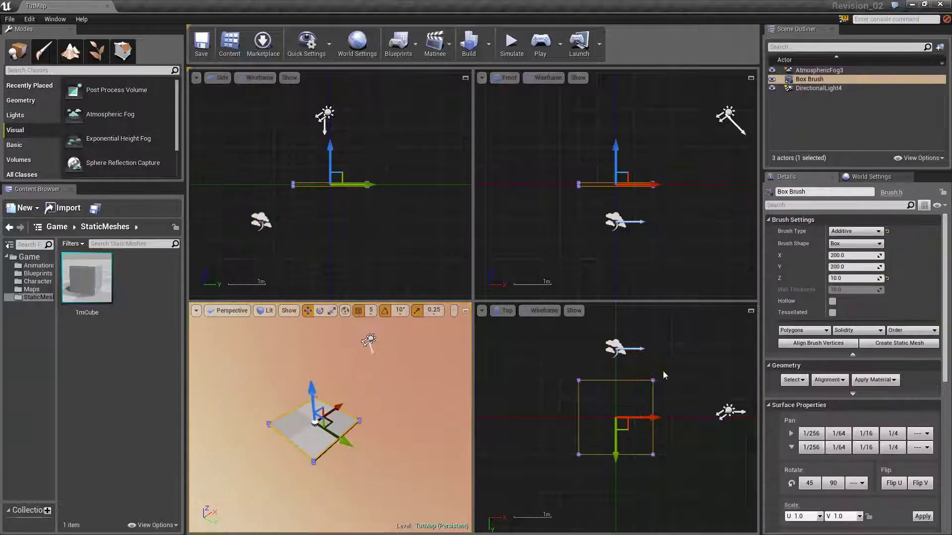
pyautogui.moveTo(668, 370); pyautogui.dragTo(639, 441)
pyautogui.click(123, 51)
pyautogui.moveTo(667, 368); pyautogui.dragTo(645, 464)
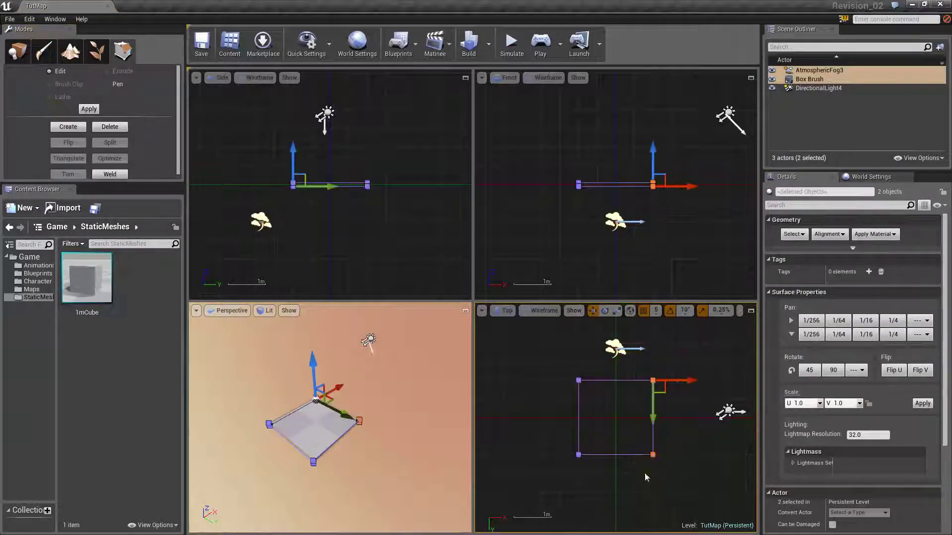
pyautogui.scroll(-3, 370, 439)
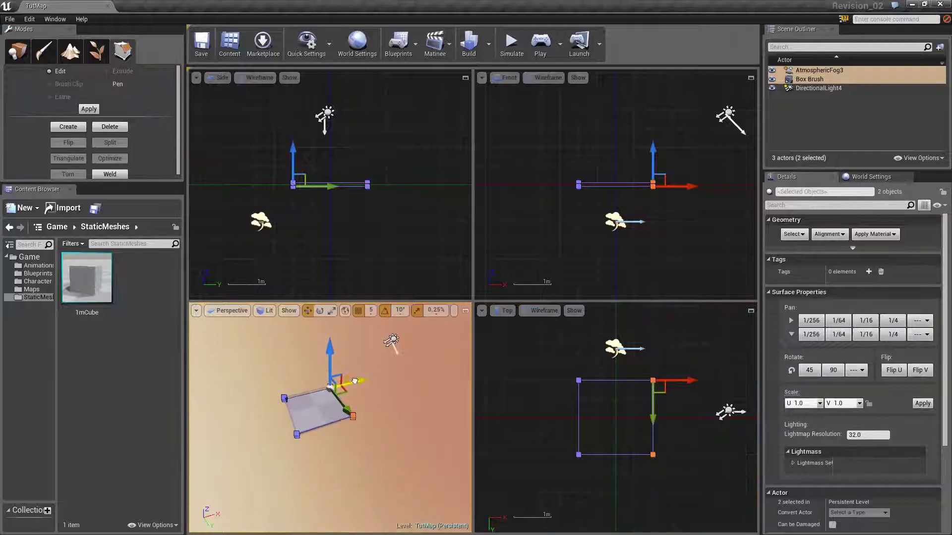
pyautogui.moveTo(356, 381); pyautogui.dragTo(444, 361)
pyautogui.moveTo(445, 367); pyautogui.dragTo(421, 374, button='right')
pyautogui.moveTo(679, 395); pyautogui.dragTo(653, 405, button='right')
pyautogui.scroll(-2, 653, 405)
pyautogui.scroll(3, 653, 406)
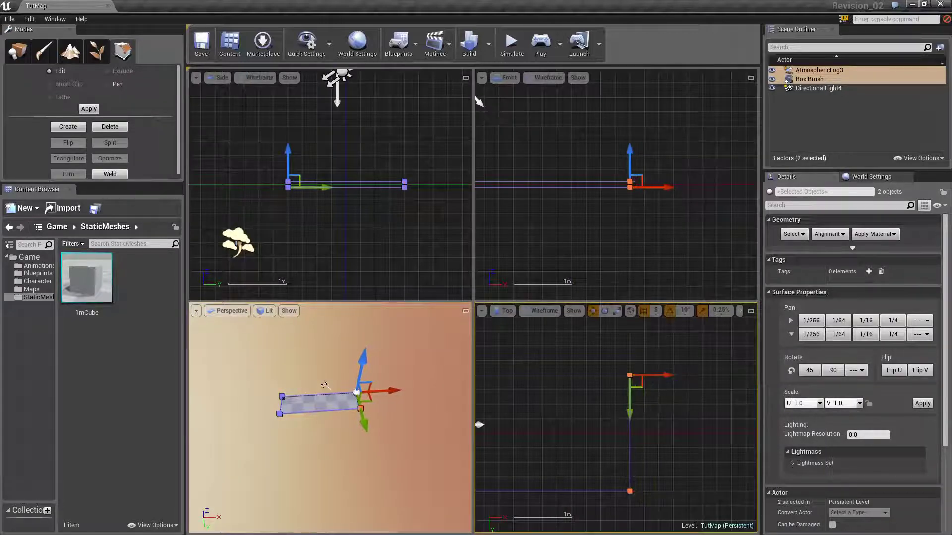
pyautogui.press('Escape')
# Step: Stretch the floor slab further by moving the vertices of its negative X end outward
pyautogui.click(329, 407)
pyautogui.moveTo(329, 412); pyautogui.dragTo(356, 414, button='right')
pyautogui.moveTo(555, 435); pyautogui.dragTo(706, 435, button='right')
pyautogui.scroll(-4, 633, 426)
pyautogui.keyDown('ctrl'); pyautogui.keyDown('alt'); pyautogui.moveTo(505, 390); pyautogui.dragTo(532, 466); pyautogui.keyUp('alt'); pyautogui.keyUp('ctrl')
pyautogui.moveTo(543, 455); pyautogui.dragTo(483, 461)
pyautogui.moveTo(567, 444)
pyautogui.mouseDown(button='right')
pyautogui.moveTo(659, 467)
pyautogui.moveTo(615, 466)
pyautogui.mouseUp(button='right')
pyautogui.scroll(-4, 587, 454)
pyautogui.moveTo(567, 469); pyautogui.dragTo(525, 481)
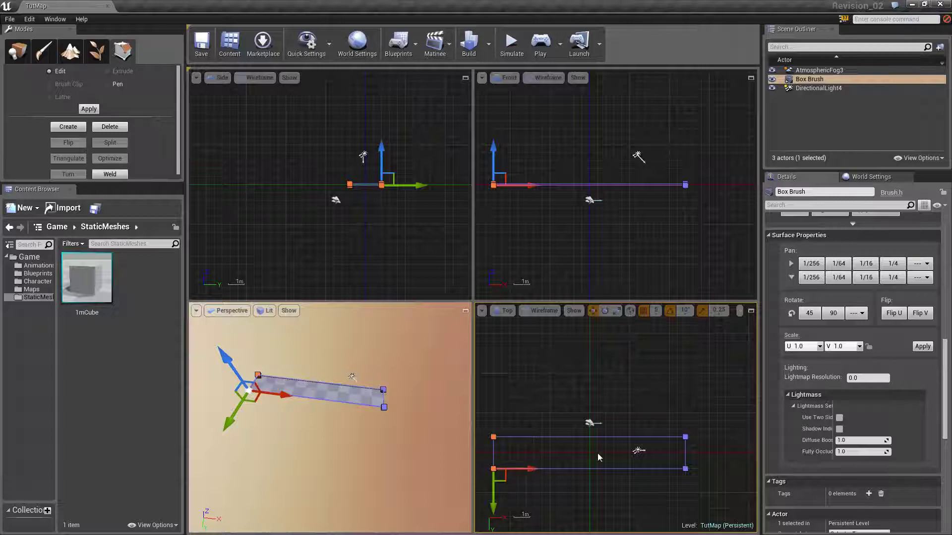
# Step: Select the vertices at the slab's positive X end and pull that edge slightly inward
pyautogui.click(641, 451)
pyautogui.moveTo(638, 486)
pyautogui.mouseDown()
pyautogui.moveTo(638, 430)
pyautogui.moveTo(707, 482)
pyautogui.mouseUp()
pyautogui.click(680, 437)
pyautogui.scroll(3, 714, 446)
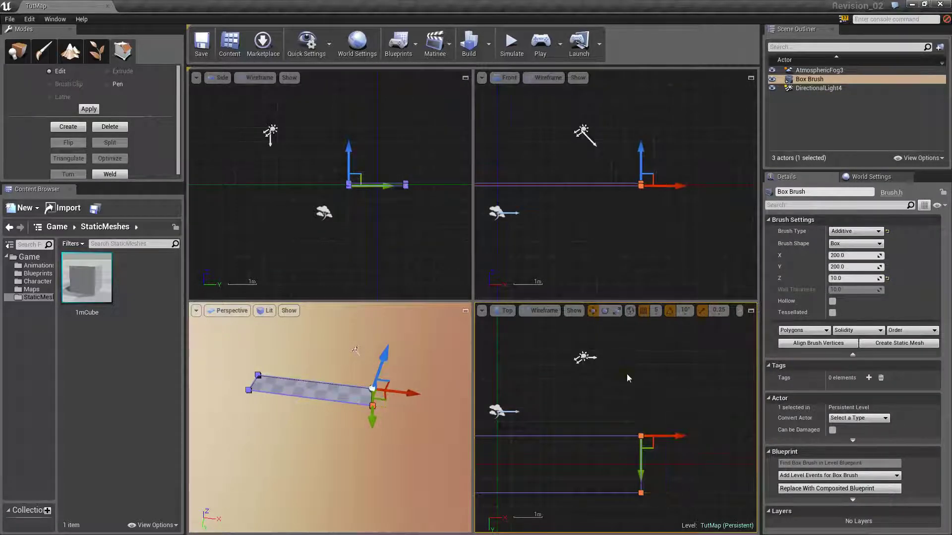
pyautogui.scroll(5, 645, 397)
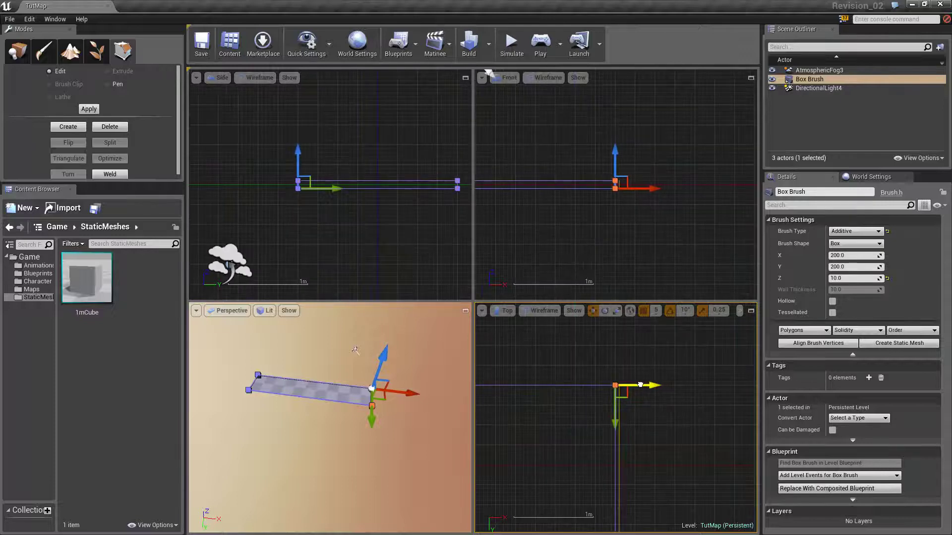
# Step: Select the vertices at the slab's negative X end and examine that edge's alignment with the grid
pyautogui.scroll(-12, 533, 435)
pyautogui.moveTo(534, 436); pyautogui.dragTo(706, 440, button='right')
pyautogui.keyDown('ctrl'); pyautogui.keyDown('alt'); pyautogui.moveTo(584, 392); pyautogui.dragTo(626, 467); pyautogui.keyUp('alt'); pyautogui.keyUp('ctrl')
pyautogui.scroll(7, 635, 420)
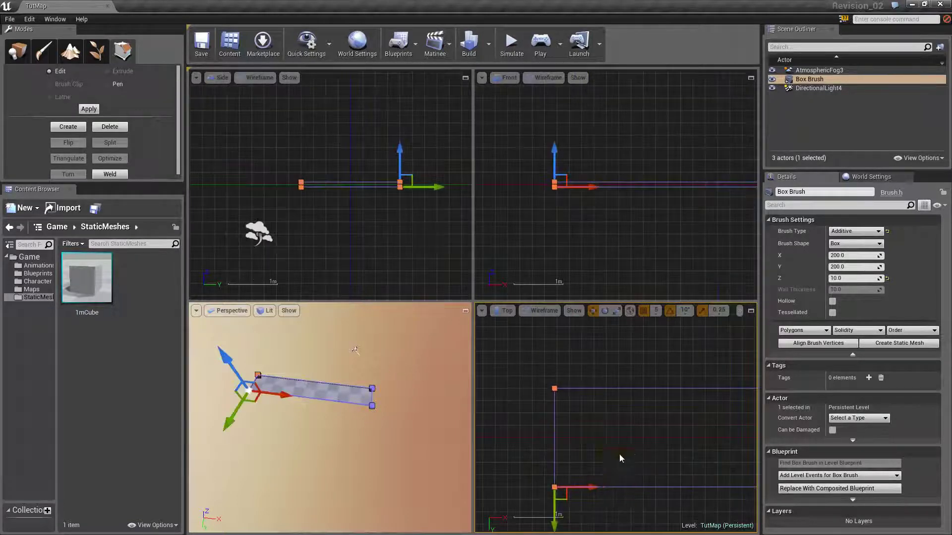
pyautogui.scroll(2, 614, 455)
pyautogui.moveTo(566, 503); pyautogui.dragTo(567, 502)
pyautogui.click(662, 408)
pyautogui.scroll(-5, 662, 409)
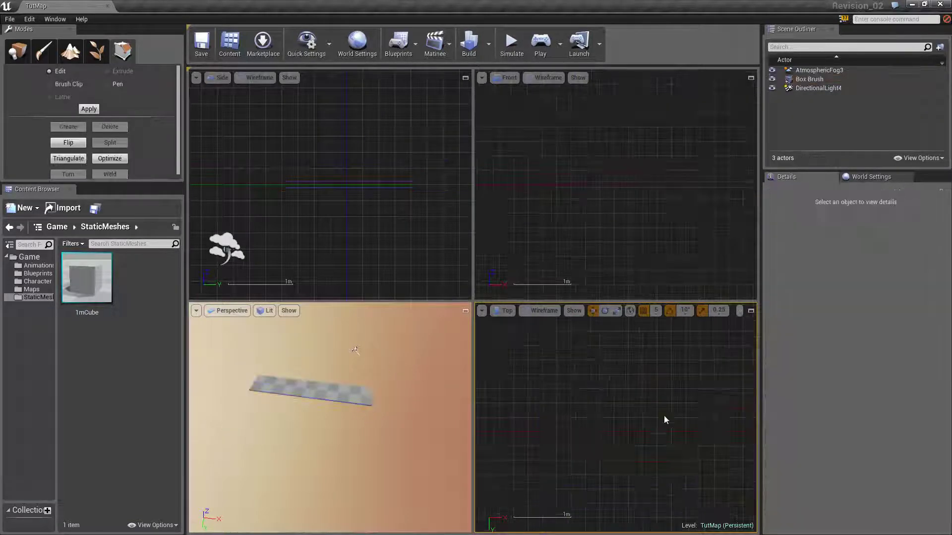
# Step: Reselect the slab's negative X end vertices and move that edge slightly outward along X
pyautogui.moveTo(661, 412); pyautogui.dragTo(580, 451, button='right')
pyautogui.click(501, 425)
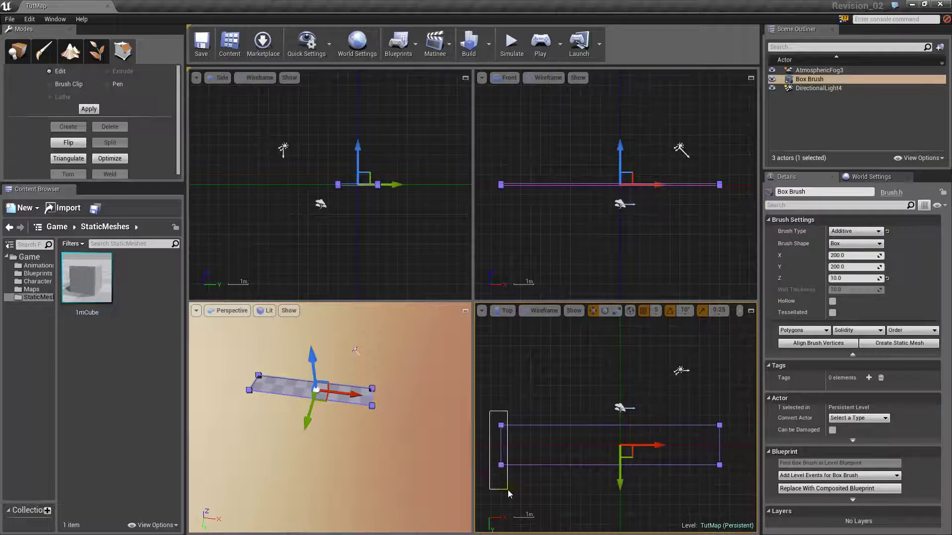
pyautogui.moveTo(508, 490); pyautogui.dragTo(508, 491)
pyautogui.scroll(-1, 561, 449)
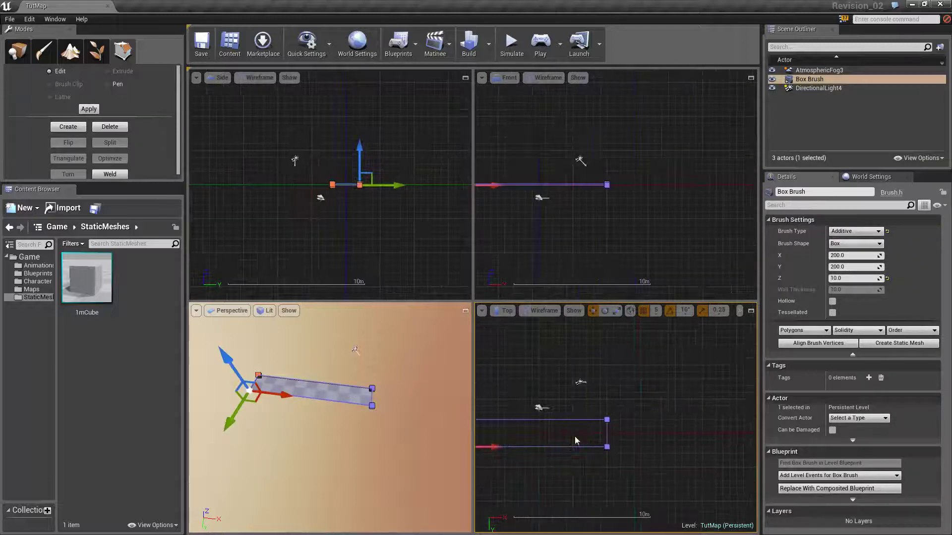
pyautogui.moveTo(482, 436)
pyautogui.mouseDown(button='right')
pyautogui.moveTo(535, 440)
pyautogui.moveTo(625, 425)
pyautogui.mouseUp(button='right')
pyautogui.scroll(5, 523, 433)
pyautogui.moveTo(635, 465); pyautogui.dragTo(614, 466)
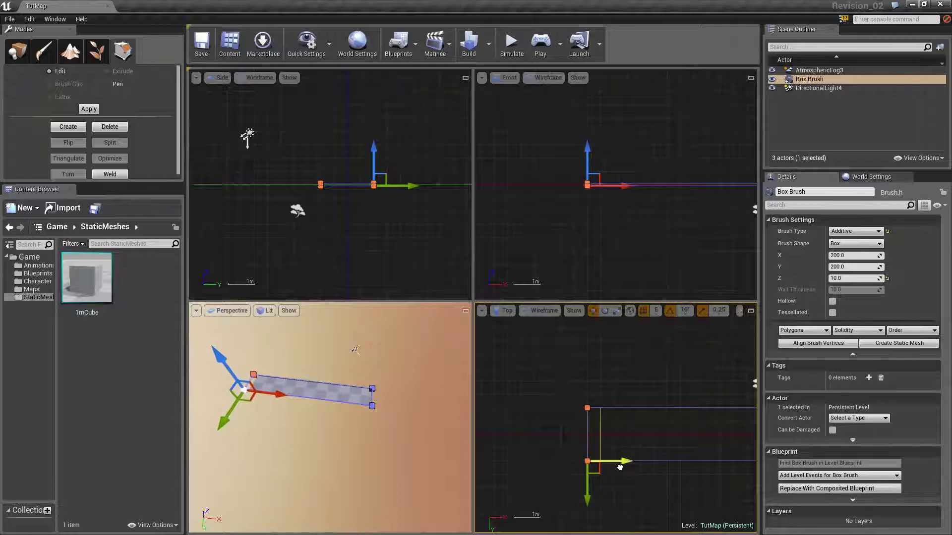
pyautogui.click(639, 434)
# Step: Select the vertices along the slab's long negative Y side in the top view
pyautogui.scroll(-5, 640, 434)
pyautogui.moveTo(738, 432)
pyautogui.mouseDown(button='right')
pyautogui.moveTo(637, 457)
pyautogui.moveTo(619, 445)
pyautogui.moveTo(699, 459)
pyautogui.mouseUp(button='right')
pyautogui.click(619, 438)
pyautogui.keyDown('ctrl'); pyautogui.keyDown('alt'); pyautogui.moveTo(545, 466); pyautogui.dragTo(729, 428); pyautogui.keyUp('alt'); pyautogui.keyUp('ctrl')
pyautogui.moveTo(610, 387); pyautogui.dragTo(595, 440, button='right')
pyautogui.scroll(-1, 602, 437)
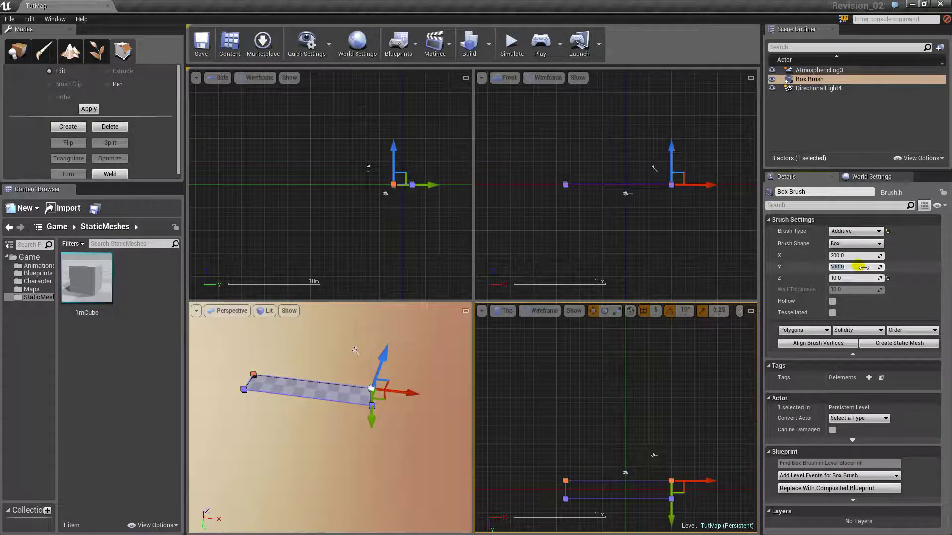
# Step: Set the floor slab's Y size to 2000 and shift the brush along the Y axis toward negative Y
pyautogui.press('Return')
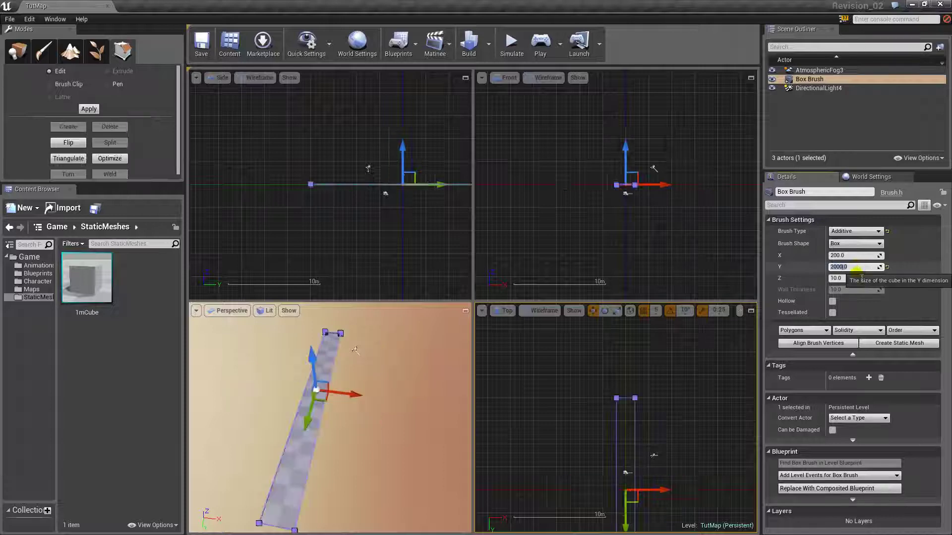
pyautogui.moveTo(664, 406)
pyautogui.mouseDown(button='right')
pyautogui.moveTo(622, 366)
pyautogui.moveTo(631, 359)
pyautogui.mouseUp(button='right')
pyautogui.scroll(-2, 644, 377)
pyautogui.scroll(1, 655, 390)
pyautogui.moveTo(605, 466); pyautogui.dragTo(611, 409)
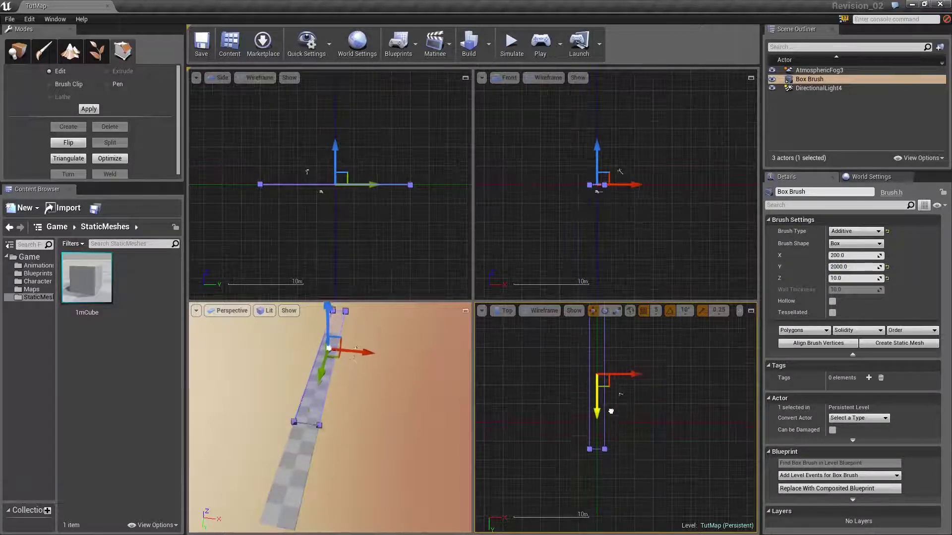
# Step: Widen the floor slab by setting its X size to 1500, and clear the selection
pyautogui.moveTo(675, 407)
pyautogui.mouseDown(button='right')
pyautogui.moveTo(697, 444)
pyautogui.moveTo(686, 449)
pyautogui.mouseUp(button='right')
pyautogui.press('Return')
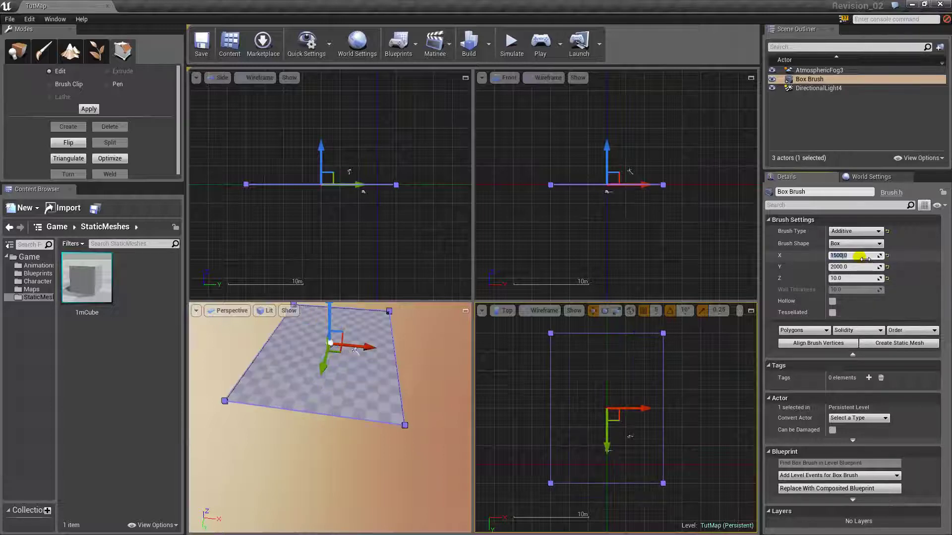
pyautogui.moveTo(417, 422)
pyautogui.mouseDown(button='right')
pyautogui.moveTo(451, 391)
pyautogui.moveTo(388, 386)
pyautogui.moveTo(430, 374)
pyautogui.mouseUp(button='right')
pyautogui.click(430, 374)
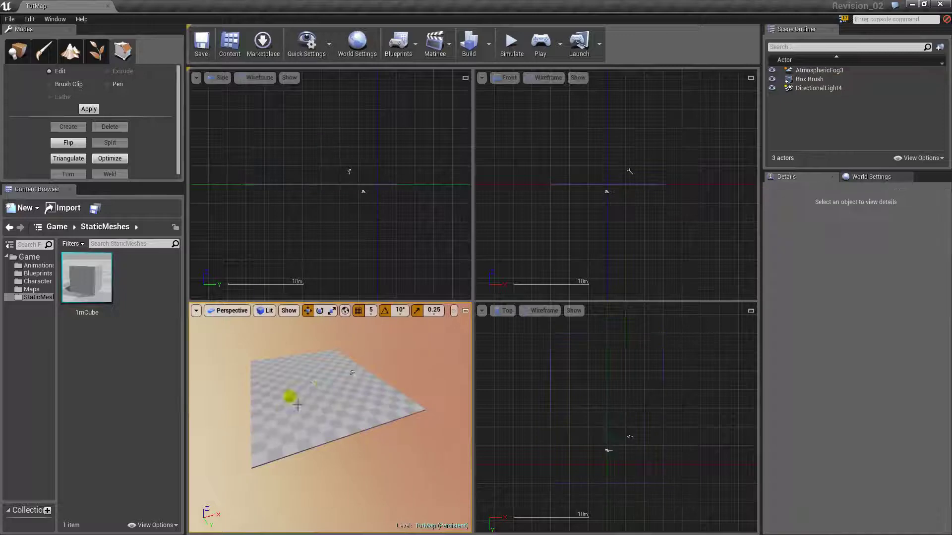
# Step: Return to placement mode and add a second additive box brush over the slab's positive Y edge
pyautogui.click(293, 396)
pyautogui.moveTo(292, 397)
pyautogui.mouseDown(button='right')
pyautogui.moveTo(312, 389)
pyautogui.moveTo(351, 416)
pyautogui.moveTo(357, 401)
pyautogui.mouseUp(button='right')
pyautogui.click(18, 50)
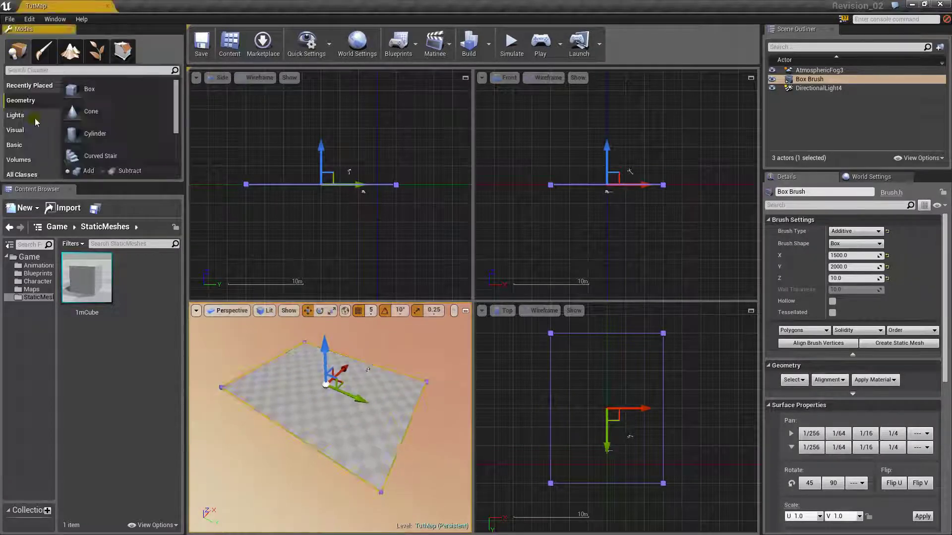
pyautogui.moveTo(80, 89); pyautogui.dragTo(443, 431)
pyautogui.moveTo(593, 470); pyautogui.dragTo(605, 466, button='right')
pyautogui.scroll(12, 612, 439)
pyautogui.moveTo(617, 429)
pyautogui.mouseDown(button='right')
pyautogui.moveTo(642, 395)
pyautogui.moveTo(617, 464)
pyautogui.mouseUp(button='right')
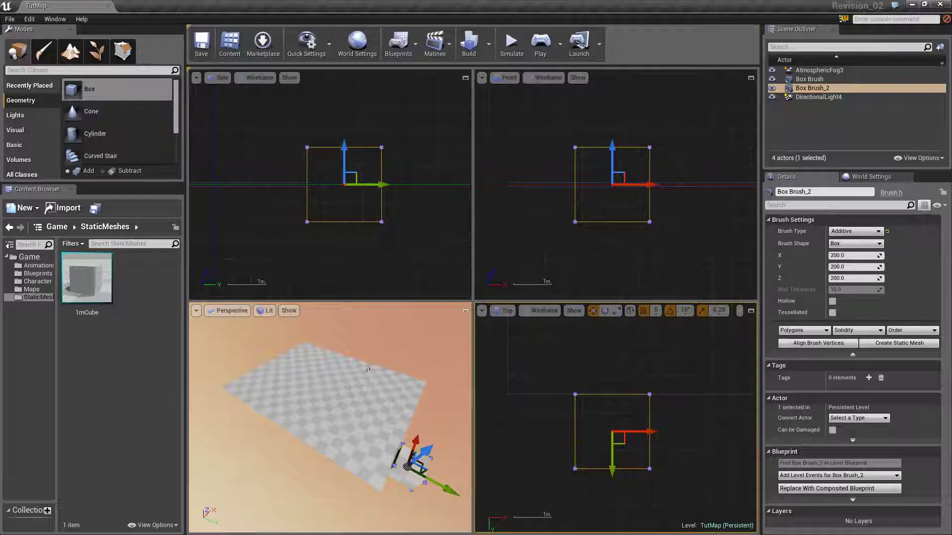
# Step: Set the second box brush's X size to 1500 and align it along X with the floor slab
pyautogui.click(591, 420)
pyautogui.click(573, 413)
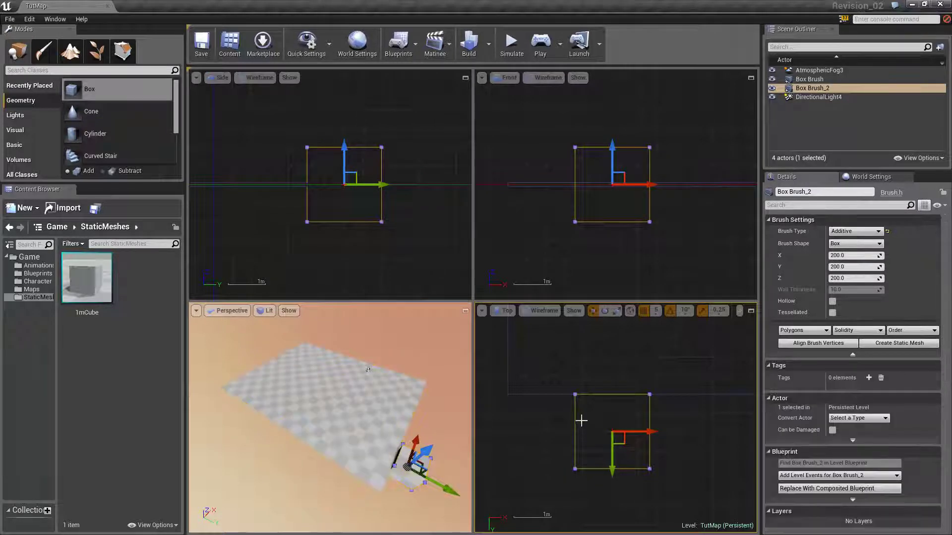
pyautogui.click(858, 256)
pyautogui.press('Return')
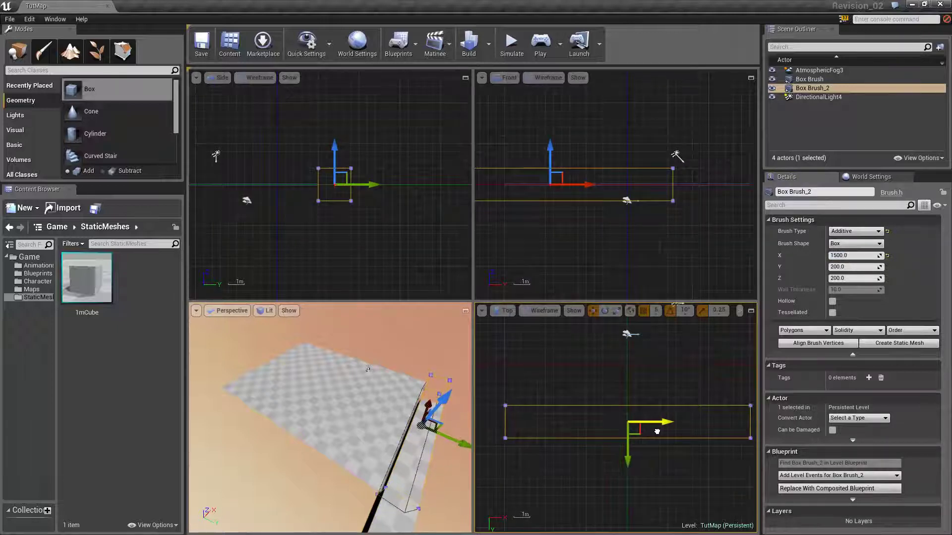
pyautogui.rightClick(657, 431)
pyautogui.click(598, 434)
pyautogui.hotkey('ctrl', 'z')
pyautogui.moveTo(636, 460); pyautogui.dragTo(508, 454, button='right')
pyautogui.scroll(10, 541, 413)
pyautogui.moveTo(540, 412); pyautogui.dragTo(608, 425, button='right')
pyautogui.scroll(5, 602, 427)
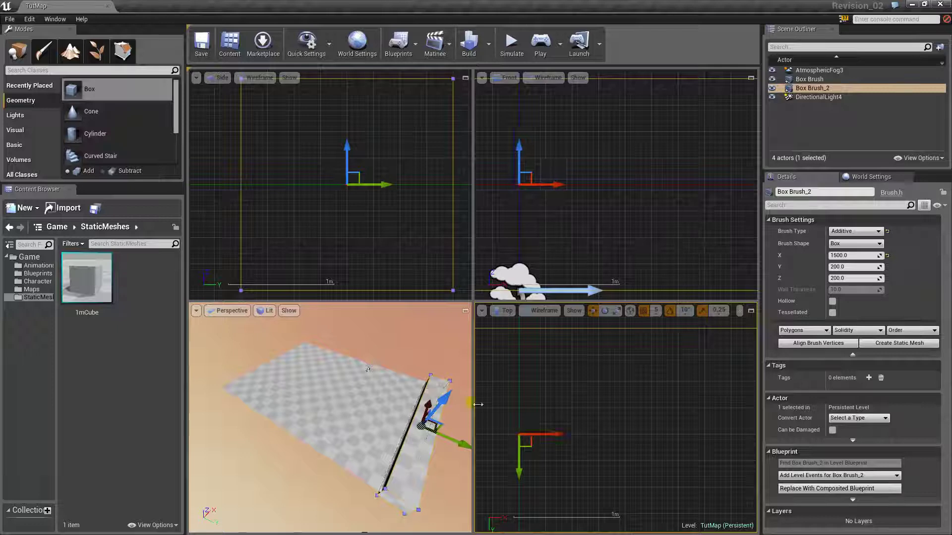
# Step: In geometry editing mode, raise the second box brush's lower vertices to the floor slab's underside
pyautogui.keyDown('alt'); pyautogui.moveTo(397, 420); pyautogui.dragTo(458, 404); pyautogui.keyUp('alt')
pyautogui.scroll(-5, 334, 195)
pyautogui.scroll(3, 386, 230)
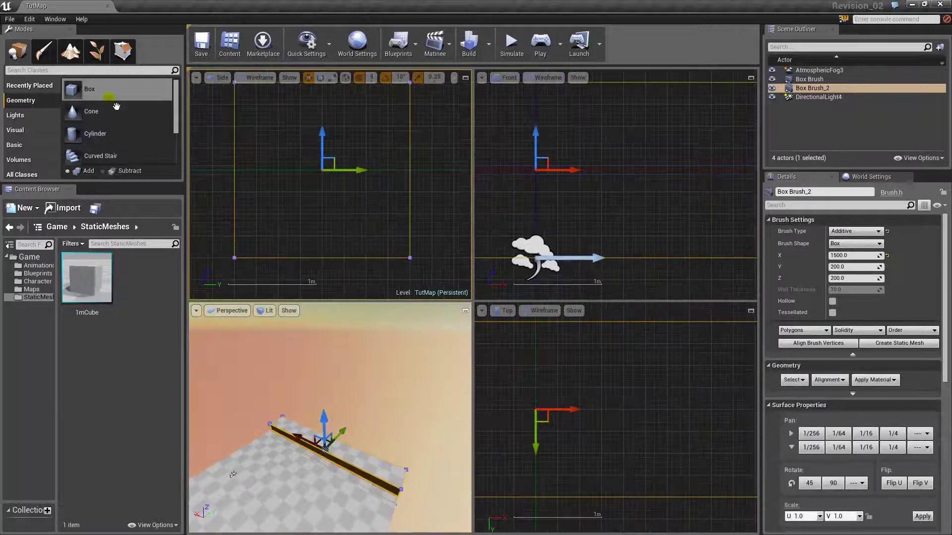
pyautogui.click(123, 51)
pyautogui.moveTo(291, 206); pyautogui.dragTo(319, 210, button='right')
pyautogui.keyDown('ctrl'); pyautogui.keyDown('alt'); pyautogui.moveTo(233, 283); pyautogui.dragTo(457, 224); pyautogui.keyUp('alt'); pyautogui.keyUp('ctrl')
pyautogui.moveTo(262, 226)
pyautogui.mouseDown()
pyautogui.moveTo(284, 164)
pyautogui.moveTo(305, 144)
pyautogui.mouseUp()
pyautogui.click(313, 197)
pyautogui.click(253, 177)
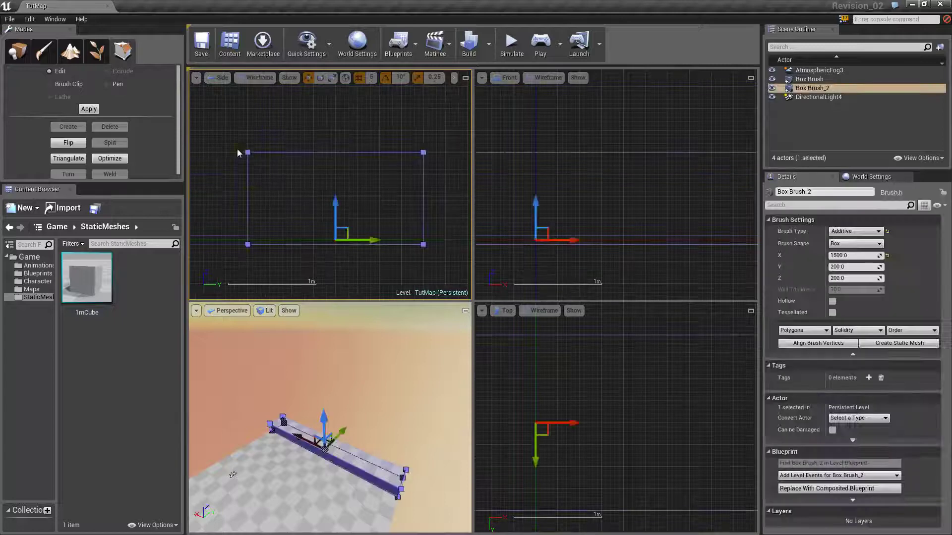
# Step: Shift the floor slab's positive Y edge vertices along Y to meet the second box brush, and clear the selection
pyautogui.scroll(2, 313, 205)
pyautogui.moveTo(289, 223); pyautogui.dragTo(316, 209, button='right')
pyautogui.scroll(-3, 332, 231)
pyautogui.click(234, 262)
pyautogui.keyDown('ctrl'); pyautogui.keyDown('alt'); pyautogui.moveTo(247, 242); pyautogui.dragTo(290, 273); pyautogui.keyUp('alt'); pyautogui.keyUp('ctrl')
pyautogui.moveTo(324, 241); pyautogui.dragTo(390, 206, button='right')
pyautogui.scroll(3, 391, 206)
pyautogui.moveTo(359, 238); pyautogui.dragTo(338, 236)
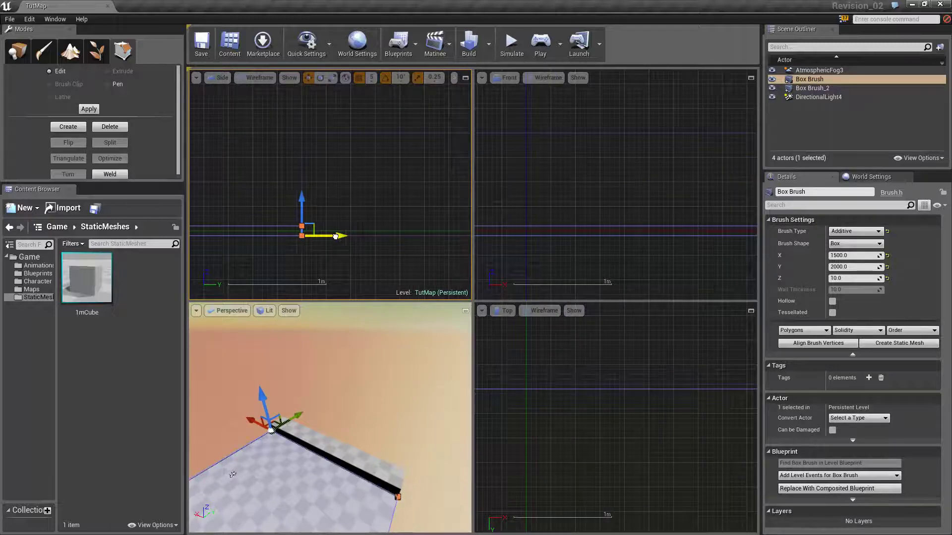
pyautogui.click(331, 268)
# Step: Return to placement mode and place a Player Start just beyond the second box brush's positive Y side
pyautogui.moveTo(312, 425)
pyautogui.mouseDown(button='right')
pyautogui.moveTo(293, 427)
pyautogui.moveTo(315, 430)
pyautogui.mouseUp(button='right')
pyautogui.click(19, 52)
pyautogui.click(14, 145)
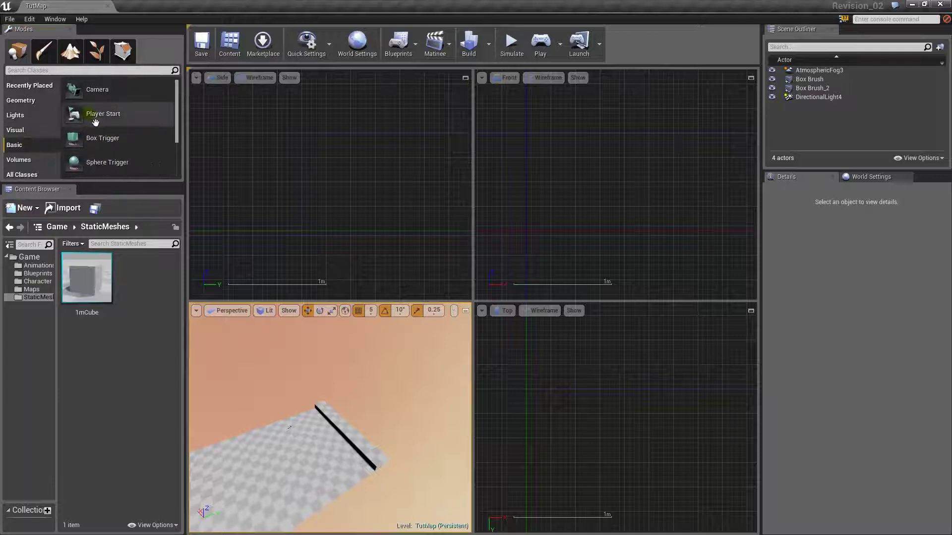
pyautogui.moveTo(101, 115)
pyautogui.mouseDown()
pyautogui.moveTo(355, 117)
pyautogui.moveTo(399, 179)
pyautogui.mouseUp()
pyautogui.press('f')
# Step: In geometry editing mode, raise the second box brush's upper vertices to about the Player Start's height, then select the Player Start for comparison
pyautogui.click(336, 199)
pyautogui.click(336, 199)
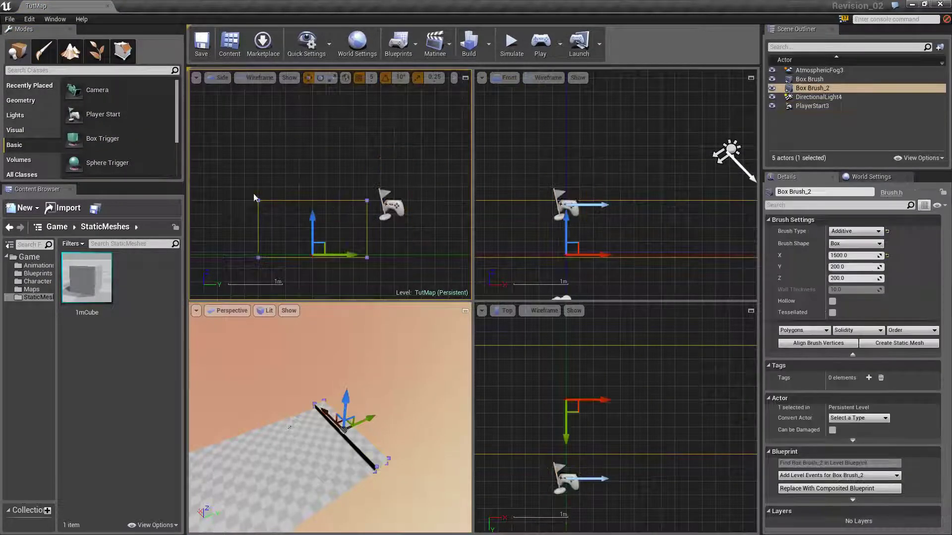
pyautogui.moveTo(248, 177); pyautogui.dragTo(366, 212)
pyautogui.click(320, 206)
pyautogui.click(319, 201)
pyautogui.click(122, 51)
pyautogui.moveTo(218, 164)
pyautogui.mouseDown()
pyautogui.moveTo(367, 191)
pyautogui.moveTo(384, 213)
pyautogui.mouseUp()
pyautogui.scroll(3, 312, 189)
pyautogui.scroll(1, 273, 186)
pyautogui.click(418, 236)
pyautogui.hotkey('ctrl', 'z')
pyautogui.click(260, 114)
pyautogui.click(410, 243)
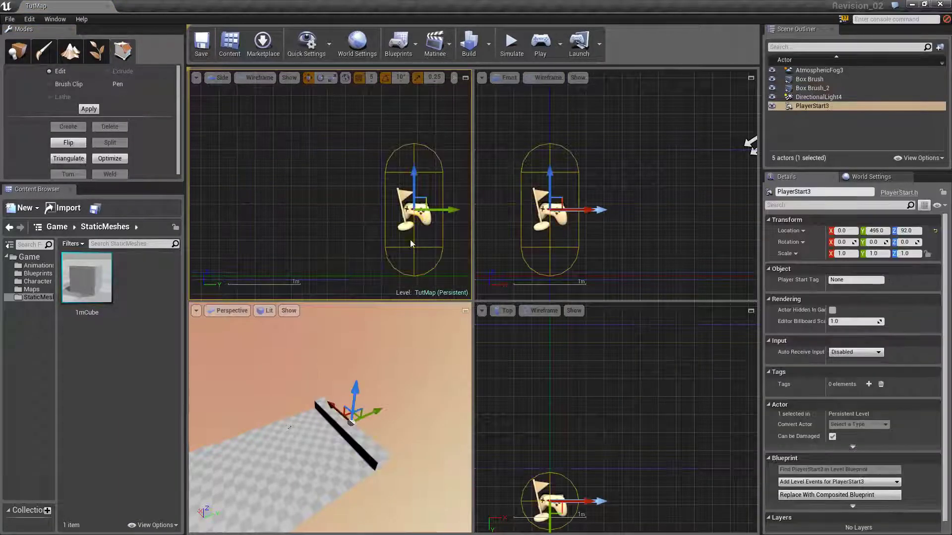
# Step: Raise the second box brush's upper vertices by about another 1 m and clear the selection
pyautogui.click(260, 150)
pyautogui.moveTo(217, 124); pyautogui.dragTo(392, 159)
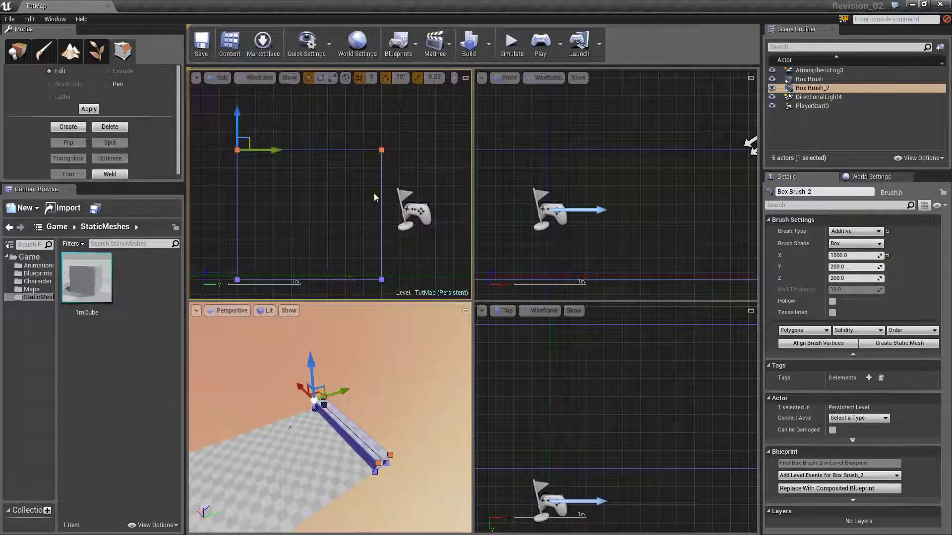
pyautogui.scroll(-2, 300, 126)
pyautogui.moveTo(302, 124); pyautogui.dragTo(312, 219, button='right')
pyautogui.moveTo(262, 214); pyautogui.dragTo(281, 155)
pyautogui.click(298, 154)
pyautogui.moveTo(399, 280); pyautogui.dragTo(348, 228, button='right')
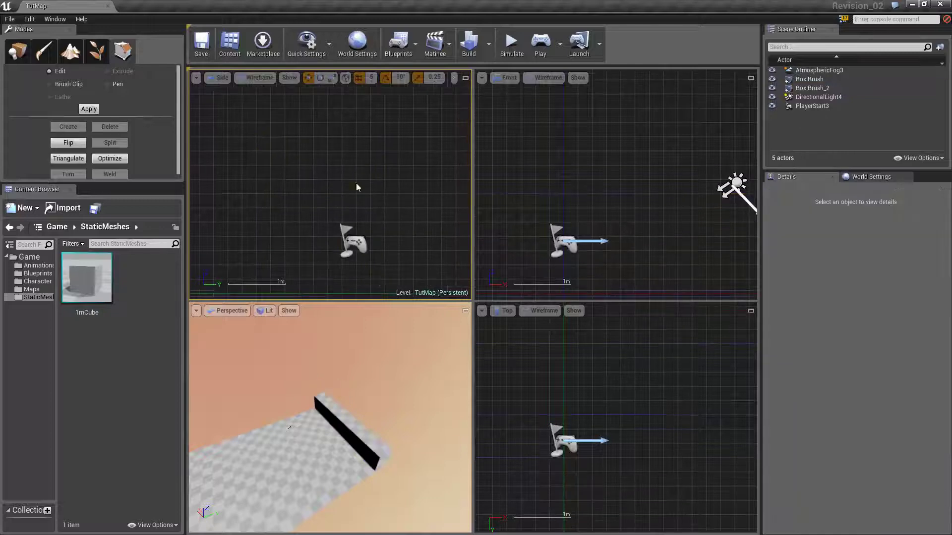
# Step: Raise the Player Start along Z so it stands at the level of the second box brush's top face
pyautogui.click(353, 249)
pyautogui.scroll(-4, 359, 208)
pyautogui.moveTo(358, 201); pyautogui.dragTo(348, 135)
# Step: Pull the second box brush's positive Y vertices outward until the brush is about 4.6 m deep, then clear the selection
pyautogui.click(361, 227)
pyautogui.moveTo(362, 224)
pyautogui.mouseDown()
pyautogui.moveTo(362, 124)
pyautogui.moveTo(340, 130)
pyautogui.moveTo(335, 285)
pyautogui.moveTo(458, 266)
pyautogui.mouseUp()
pyautogui.click(340, 201)
pyautogui.click(283, 176)
pyautogui.click(284, 169)
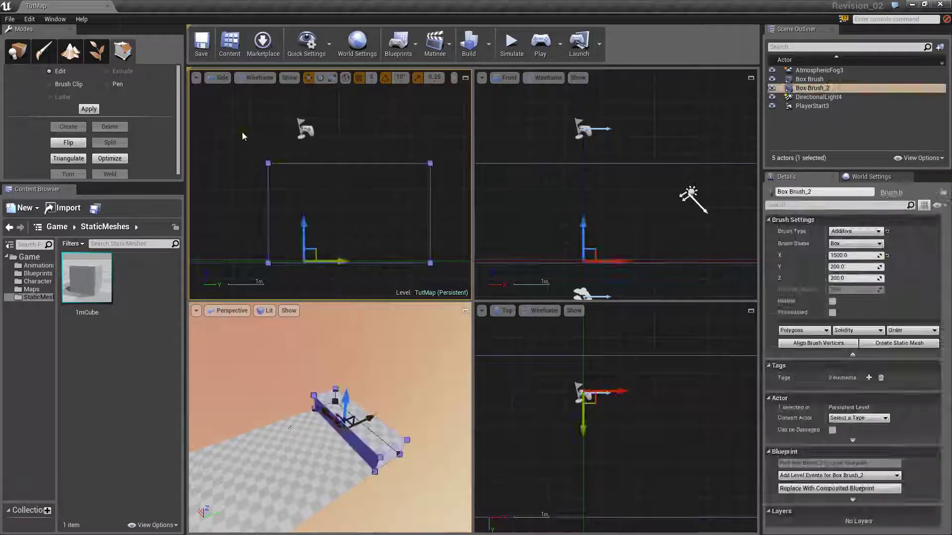
pyautogui.click(285, 175)
pyautogui.click(286, 169)
pyautogui.click(286, 175)
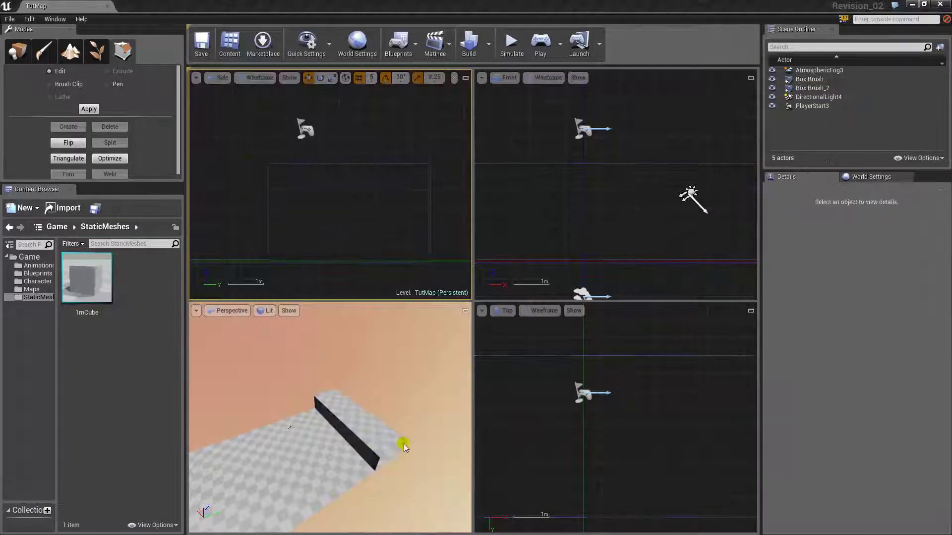
# Step: Reselect the second box brush's positive Y vertices and extend them farther along Y
pyautogui.click(385, 439)
pyautogui.moveTo(446, 149); pyautogui.dragTo(407, 277)
pyautogui.moveTo(396, 206); pyautogui.dragTo(289, 210, button='right')
pyautogui.scroll(-5, 288, 209)
pyautogui.moveTo(332, 241); pyautogui.dragTo(369, 247)
# Step: Move the Player Start along Y to 755 and rotate it to -90 degrees about Z
pyautogui.click(245, 177)
pyautogui.moveTo(271, 176); pyautogui.dragTo(354, 179)
pyautogui.click(397, 193)
pyautogui.click(599, 405)
pyautogui.press('e')
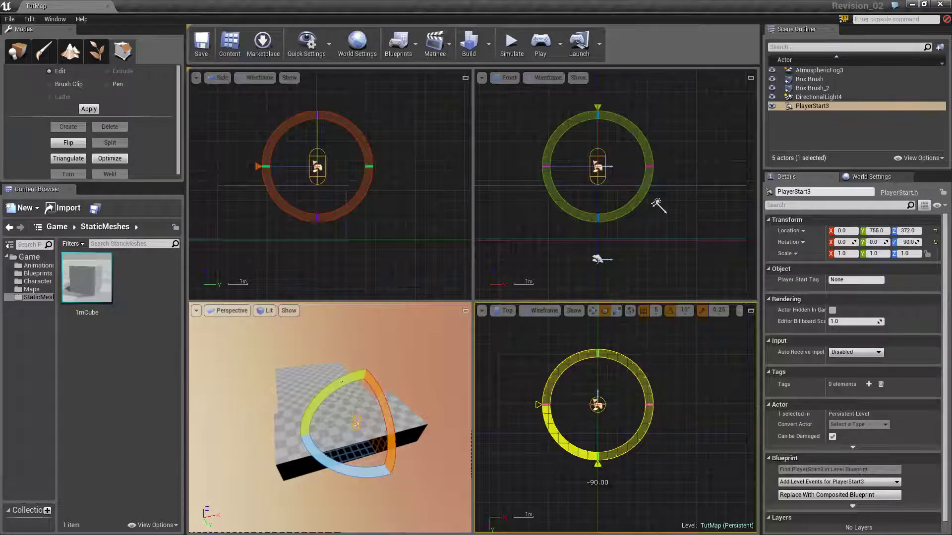
# Step: Extend the second box brush's positive Y vertices in the top view, making the platform about 10 m deep
pyautogui.moveTo(693, 374); pyautogui.dragTo(684, 436, button='right')
pyautogui.scroll(-5, 684, 436)
pyautogui.click(578, 424)
pyautogui.keyDown('ctrl'); pyautogui.keyDown('alt'); pyautogui.moveTo(556, 464); pyautogui.dragTo(738, 427); pyautogui.keyUp('alt'); pyautogui.keyUp('ctrl')
pyautogui.press('w')
pyautogui.moveTo(707, 448); pyautogui.dragTo(620, 407, button='right')
pyautogui.moveTo(639, 430); pyautogui.dragTo(639, 463)
pyautogui.click(637, 394)
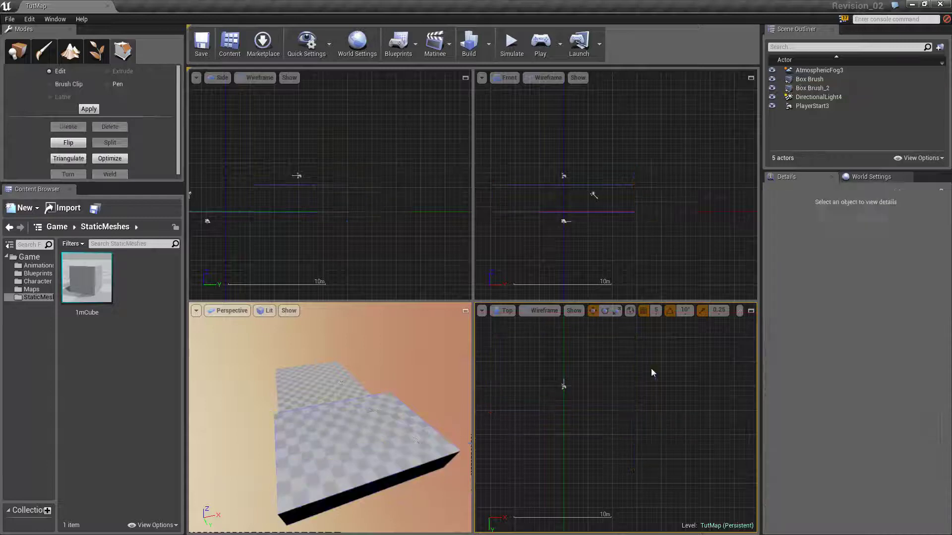
# Step: Extend the platform's positive Y edge by about 1 m more to a depth of about 11 m
pyautogui.click(631, 441)
pyautogui.scroll(5, 695, 443)
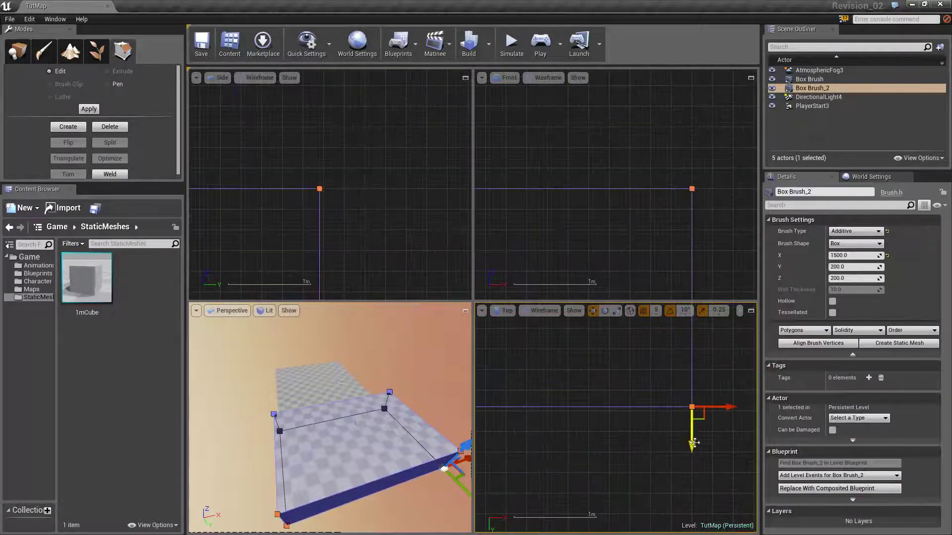
pyautogui.press('f')
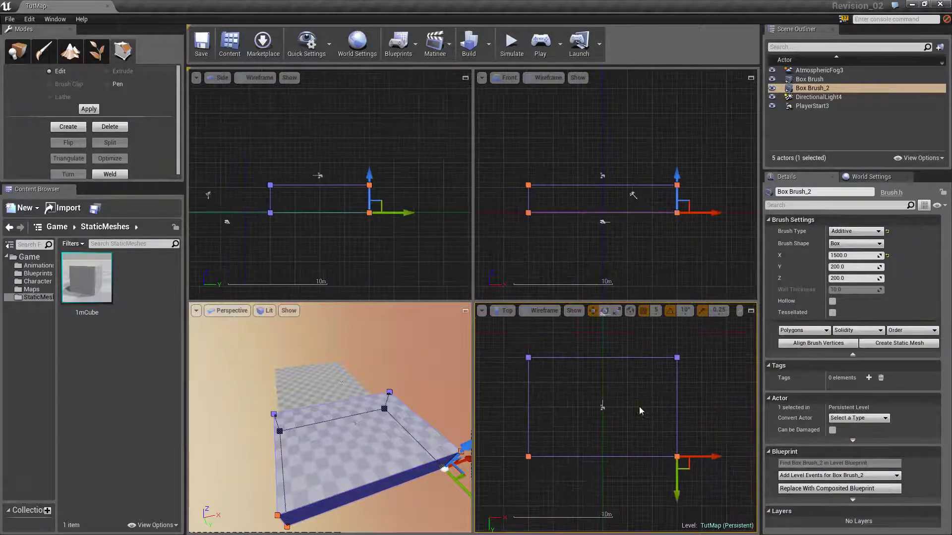
pyautogui.scroll(5, 700, 464)
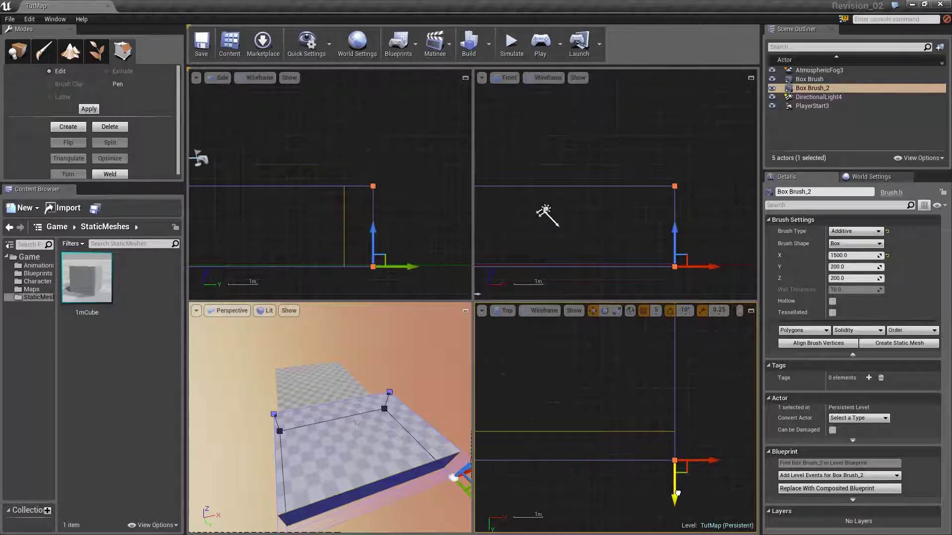
pyautogui.moveTo(677, 493); pyautogui.dragTo(678, 501)
pyautogui.scroll(-5, 635, 436)
# Step: Move the Player Start along Y to 980 on the platform and clear the selection
pyautogui.click(537, 352)
pyautogui.moveTo(560, 401); pyautogui.dragTo(639, 425, button='right')
pyautogui.moveTo(618, 413); pyautogui.dragTo(621, 448)
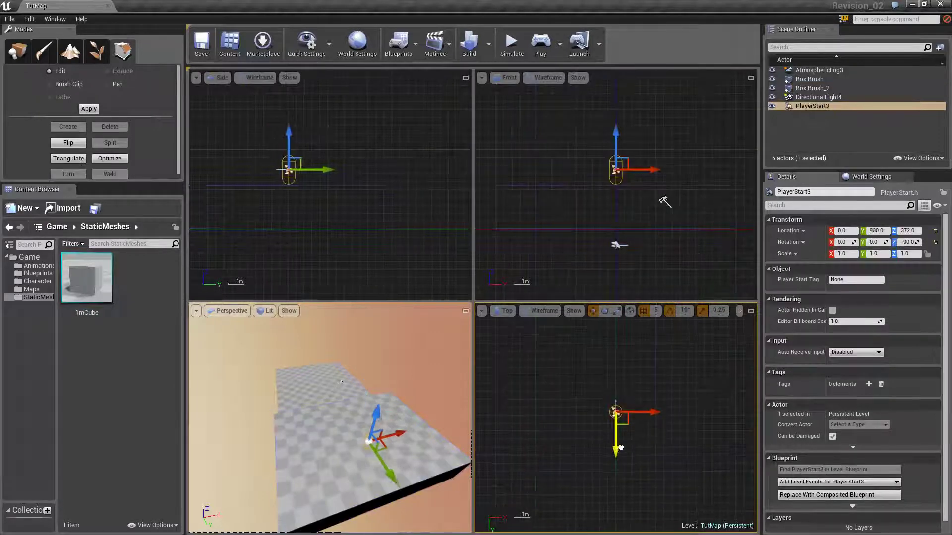
pyautogui.click(541, 431)
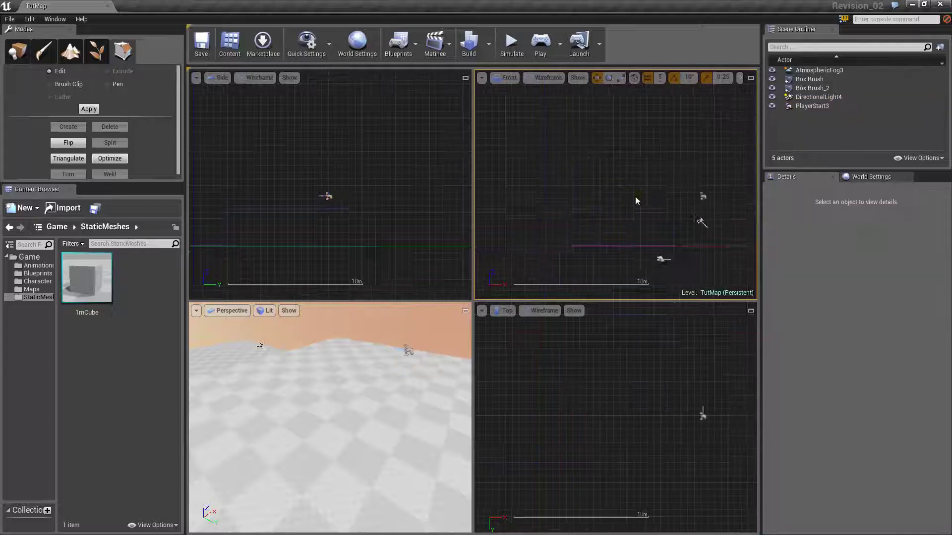
# Step: Select the platform brush in the top view and split it across its depth
pyautogui.scroll(-5, 635, 196)
pyautogui.moveTo(598, 382); pyautogui.dragTo(551, 422, button='right')
pyautogui.click(548, 464)
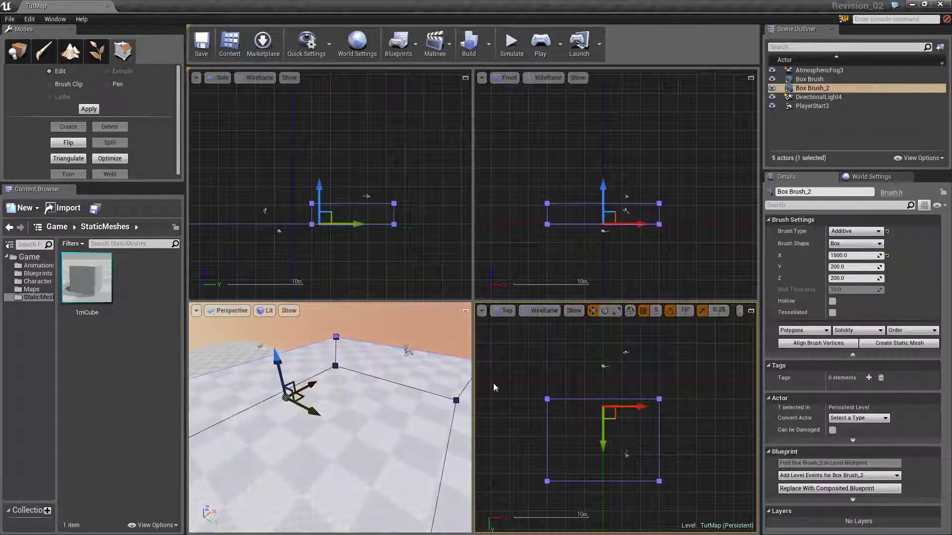
pyautogui.click(548, 445)
pyautogui.click(110, 143)
# Step: Select the new split vertices and shift them along Y to about 4 m from the platform's negative Y edge
pyautogui.moveTo(527, 429)
pyautogui.keyDown('ctrl'); pyautogui.keyDown('alt'); pyautogui.mouseDown()
pyautogui.moveTo(680, 452)
pyautogui.moveTo(671, 437)
pyautogui.mouseUp(); pyautogui.keyUp('alt'); pyautogui.keyUp('ctrl')
pyautogui.scroll(4, 660, 461)
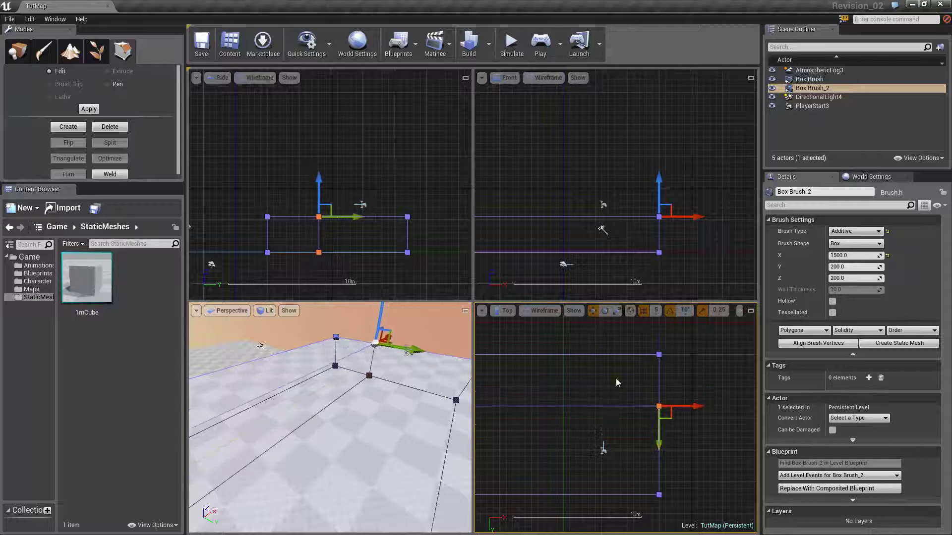
pyautogui.press('f')
pyautogui.scroll(-5, 686, 396)
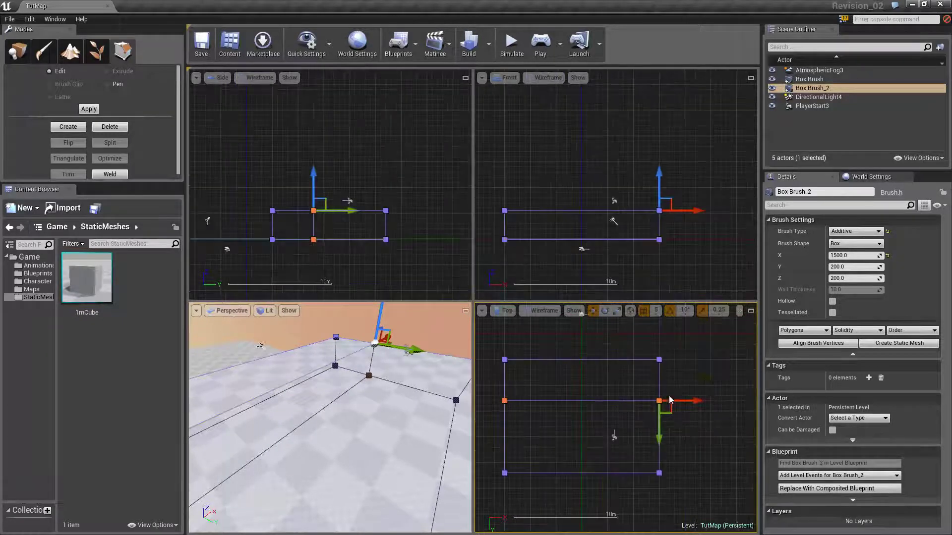
pyautogui.click(685, 392)
pyautogui.click(625, 400)
# Step: Extrude the platform's two narrow side faces outward along X, and undo the extra applied extrusion
pyautogui.moveTo(441, 426); pyautogui.dragTo(411, 432, button='right')
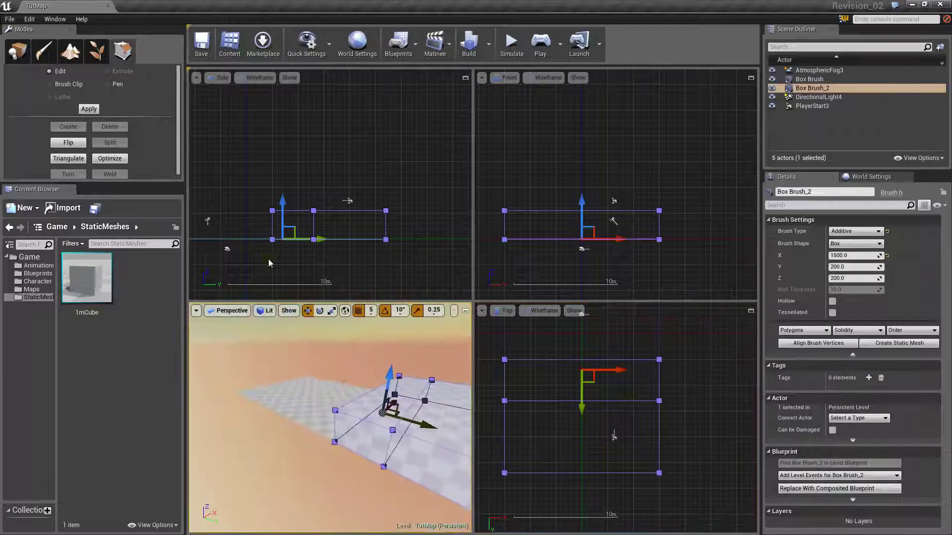
pyautogui.click(345, 437)
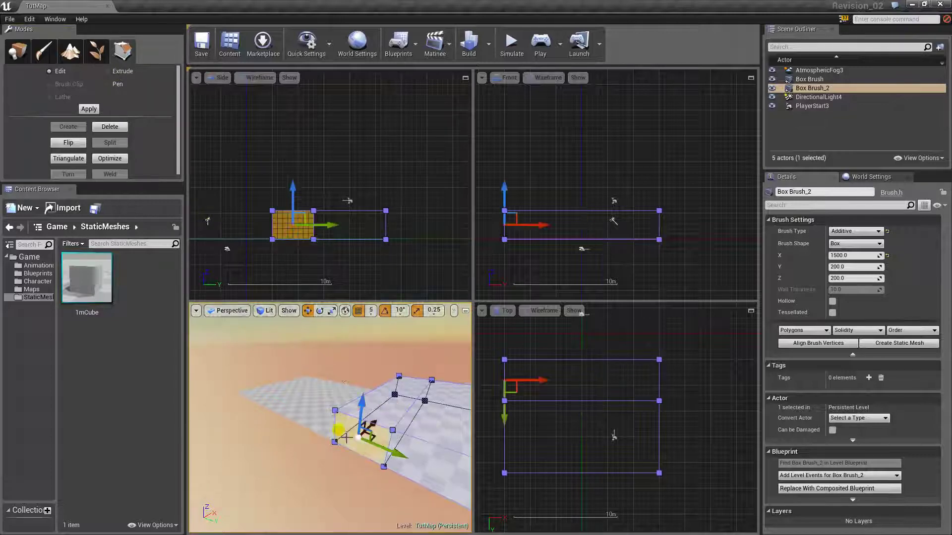
pyautogui.click(120, 73)
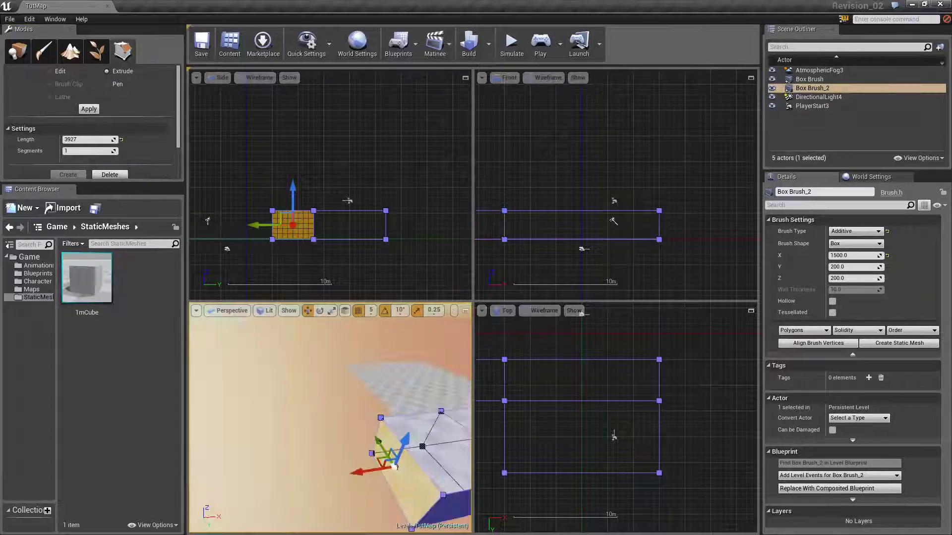
pyautogui.moveTo(347, 426); pyautogui.dragTo(298, 421, button='right')
pyautogui.click(307, 463)
pyautogui.moveTo(325, 478); pyautogui.dragTo(358, 508)
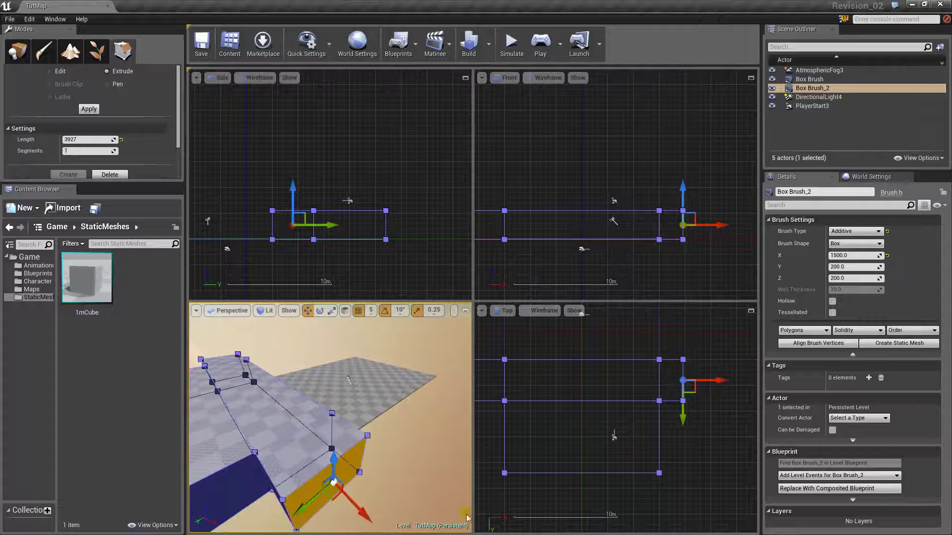
pyautogui.click(88, 109)
pyautogui.moveTo(327, 436); pyautogui.dragTo(306, 433, button='right')
pyautogui.hotkey('ctrl', 'z')
# Step: Switch back to vertex editing and pull the positive X arm's end vertices outward to a length of about 5 m
pyautogui.click(60, 71)
pyautogui.moveTo(676, 347); pyautogui.dragTo(706, 411)
pyautogui.moveTo(706, 411); pyautogui.dragTo(617, 448, button='right')
pyautogui.scroll(4, 617, 449)
pyautogui.scroll(1, 608, 374)
pyautogui.moveTo(608, 373); pyautogui.dragTo(649, 380)
# Step: Select the negative X arm's end vertices and bring them along X until the arm is about 6.6 m long
pyautogui.scroll(-6, 640, 389)
pyautogui.moveTo(565, 419); pyautogui.dragTo(700, 421, button='right')
pyautogui.scroll(4, 548, 394)
pyautogui.moveTo(545, 349)
pyautogui.mouseDown()
pyautogui.moveTo(585, 439)
pyautogui.moveTo(537, 425)
pyautogui.moveTo(545, 429)
pyautogui.mouseUp()
pyautogui.scroll(2, 542, 408)
pyautogui.scroll(-6, 573, 398)
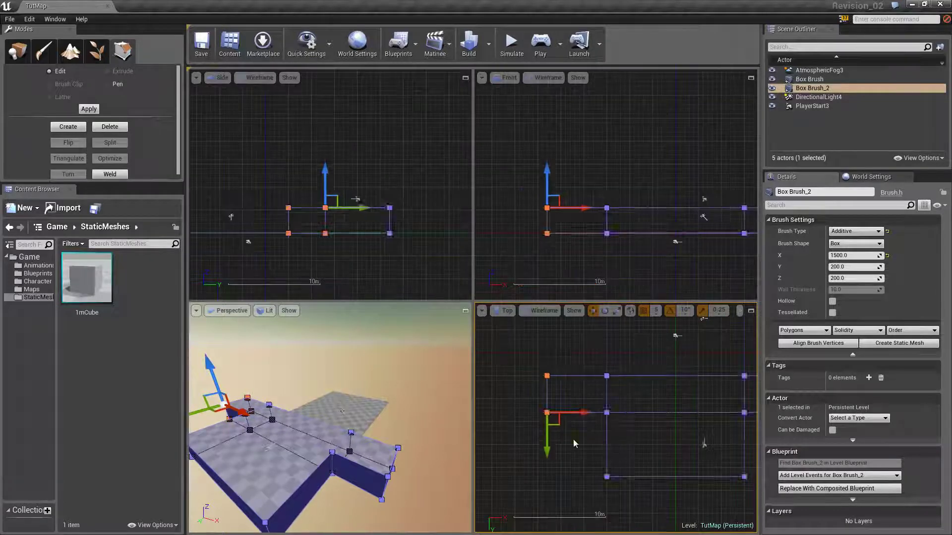
# Step: Shorten the negative X arm to about 5.5 m by shifting its end vertices inward
pyautogui.click(619, 424)
pyautogui.moveTo(619, 424)
pyautogui.mouseDown(button='right')
pyautogui.moveTo(550, 435)
pyautogui.moveTo(611, 423)
pyautogui.mouseUp(button='right')
pyautogui.scroll(4, 527, 378)
pyautogui.moveTo(524, 352)
pyautogui.mouseDown()
pyautogui.moveTo(552, 439)
pyautogui.moveTo(582, 440)
pyautogui.mouseUp()
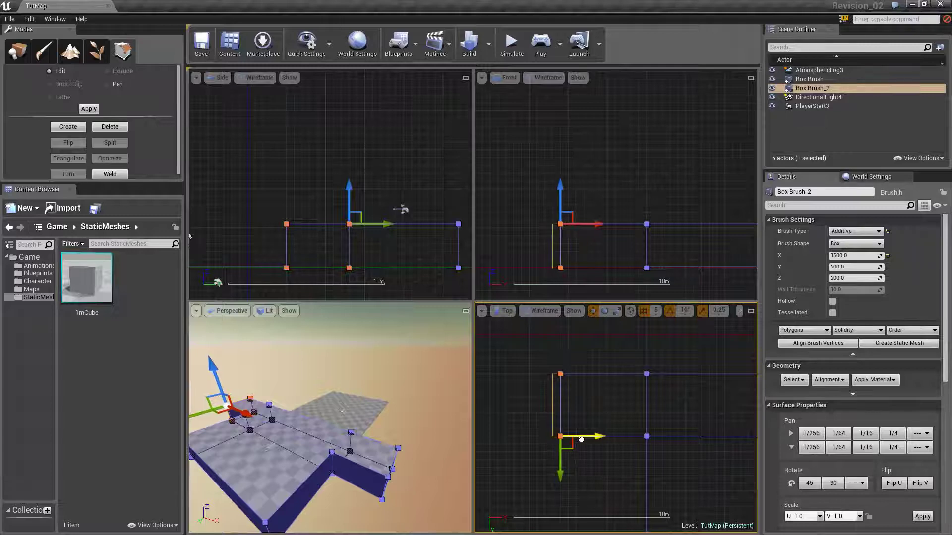
pyautogui.click(638, 417)
pyautogui.scroll(-6, 645, 415)
pyautogui.moveTo(689, 414)
pyautogui.mouseDown(button='right')
pyautogui.moveTo(555, 433)
pyautogui.moveTo(608, 408)
pyautogui.mouseUp(button='right')
pyautogui.click(556, 417)
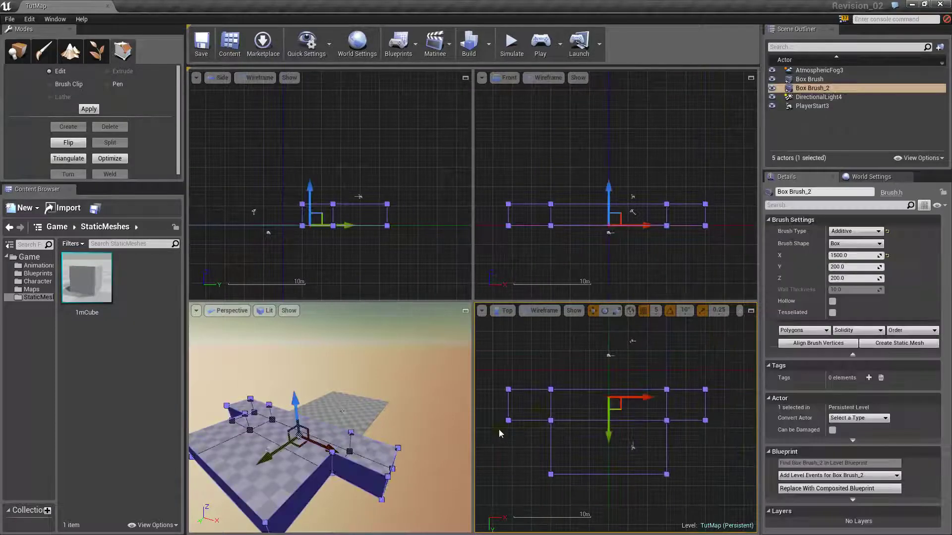
# Step: Shift the platform's middle row of vertices along Y toward positive Y to deepen both side arms
pyautogui.moveTo(500, 430); pyautogui.dragTo(726, 410)
pyautogui.scroll(3, 697, 441)
pyautogui.moveTo(698, 441); pyautogui.dragTo(590, 434, button='right')
pyautogui.scroll(3, 591, 433)
pyautogui.moveTo(604, 423); pyautogui.dragTo(604, 438)
pyautogui.click(616, 431)
pyautogui.scroll(-3, 617, 432)
pyautogui.moveTo(616, 432); pyautogui.dragTo(711, 465, button='right')
pyautogui.click(628, 443)
pyautogui.scroll(-3, 616, 471)
pyautogui.click(712, 466)
pyautogui.click(556, 450)
pyautogui.click(369, 437)
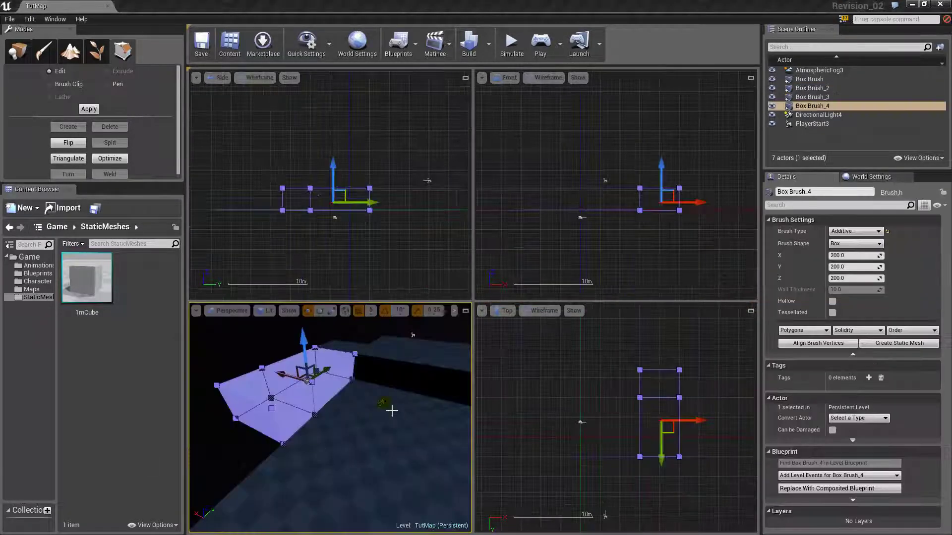
# Step: Change the directional light's colour to a pale yellow and clear the selection
pyautogui.click(818, 115)
pyautogui.click(871, 308)
pyautogui.click(783, 405)
pyautogui.click(864, 412)
pyautogui.moveTo(866, 416); pyautogui.dragTo(866, 422)
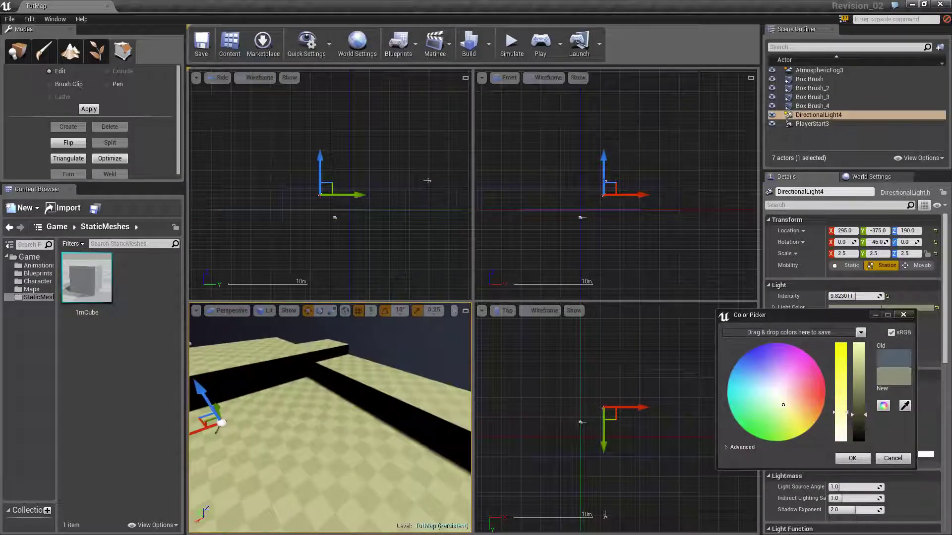
pyautogui.click(444, 370)
pyautogui.moveTo(444, 370); pyautogui.dragTo(317, 401, button='right')
pyautogui.click(382, 208)
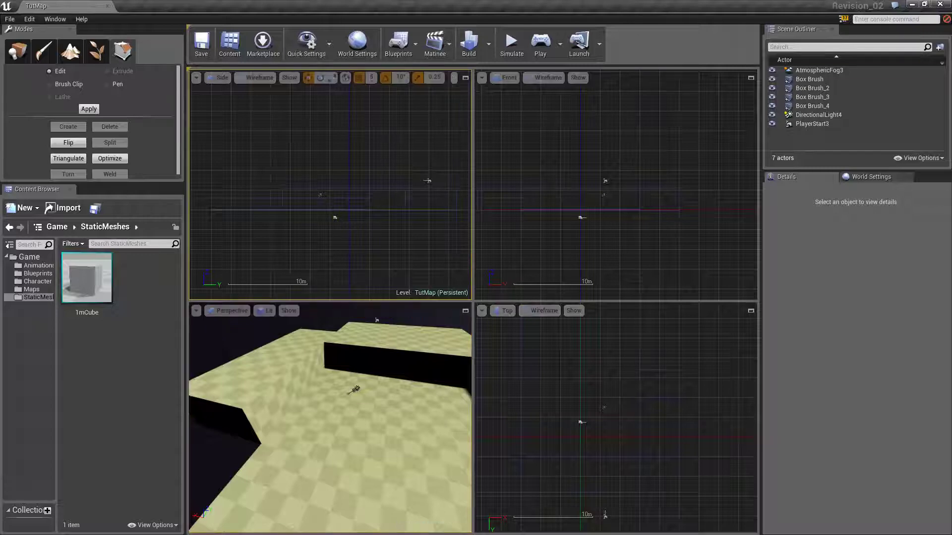
# Step: Change the atmospheric fog's light colour to a muted peach-brown and accept the colour
pyautogui.click(819, 70)
pyautogui.click(879, 468)
pyautogui.moveTo(817, 379); pyautogui.dragTo(799, 400)
pyautogui.moveTo(876, 428); pyautogui.dragTo(877, 397)
pyautogui.moveTo(814, 412); pyautogui.dragTo(807, 399)
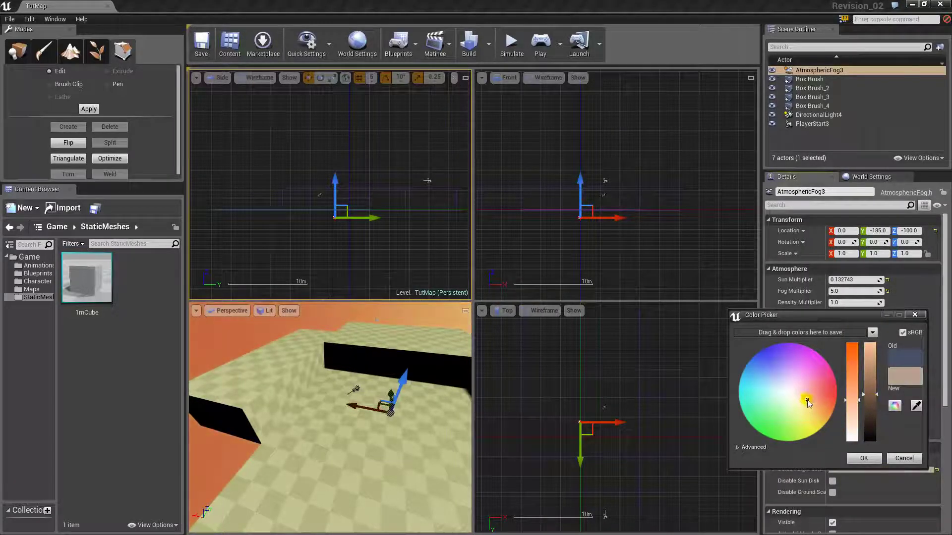
pyautogui.moveTo(396, 392)
pyautogui.mouseDown(button='right')
pyautogui.moveTo(461, 385)
pyautogui.moveTo(381, 392)
pyautogui.moveTo(458, 404)
pyautogui.moveTo(347, 397)
pyautogui.moveTo(426, 416)
pyautogui.mouseUp(button='right')
pyautogui.click(863, 458)
# Step: Extrude a side face of the raised wall block (Box Brush_4) about 3 m toward negative X and return to Edit mode
pyautogui.click(355, 424)
pyautogui.click(272, 439)
pyautogui.click(118, 72)
pyautogui.click(551, 277)
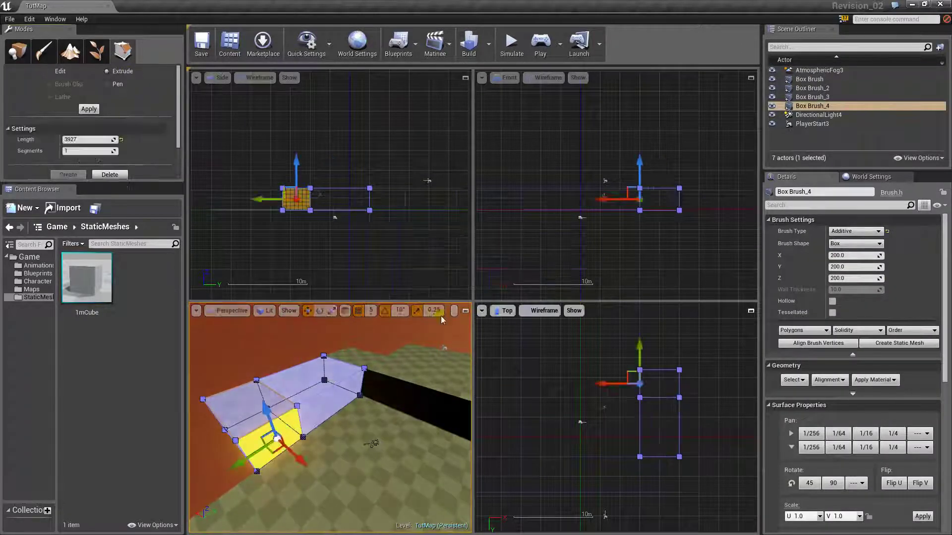
pyautogui.moveTo(297, 458); pyautogui.dragTo(362, 499)
pyautogui.click(60, 71)
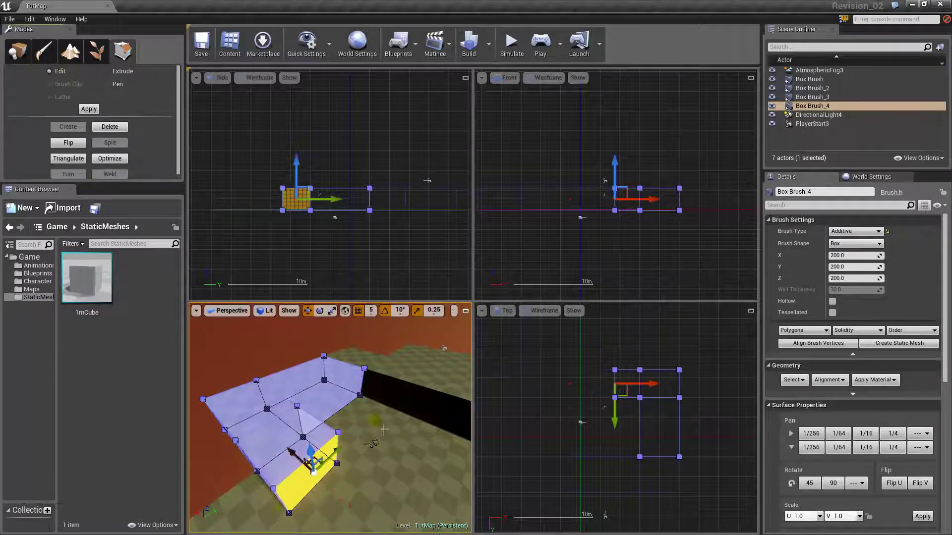
# Step: Examine the new side arm and its end face in the perspective and top views
pyautogui.moveTo(378, 414); pyautogui.dragTo(347, 411, button='right')
pyautogui.press('Escape')
pyautogui.click(352, 458)
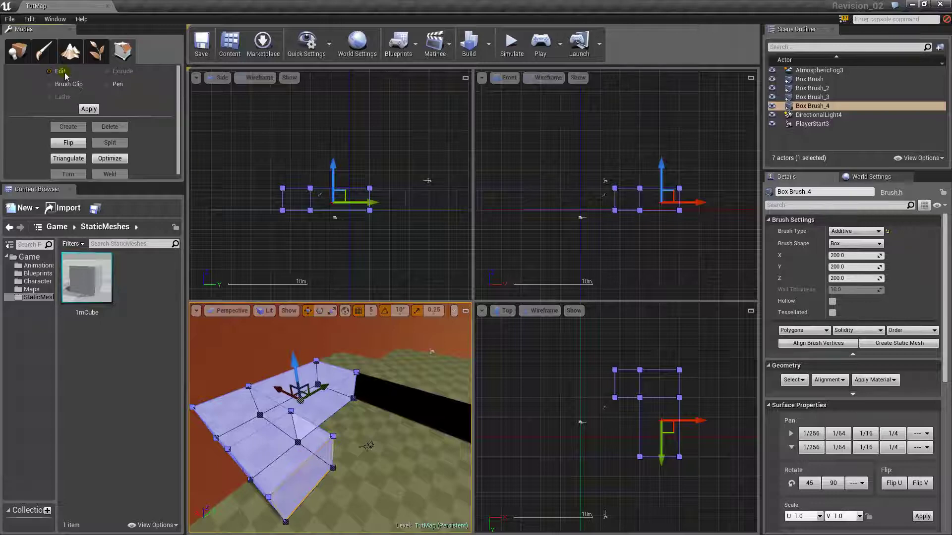
pyautogui.rightClick(319, 480)
pyautogui.click(315, 477)
pyautogui.scroll(5, 602, 183)
pyautogui.scroll(2, 629, 392)
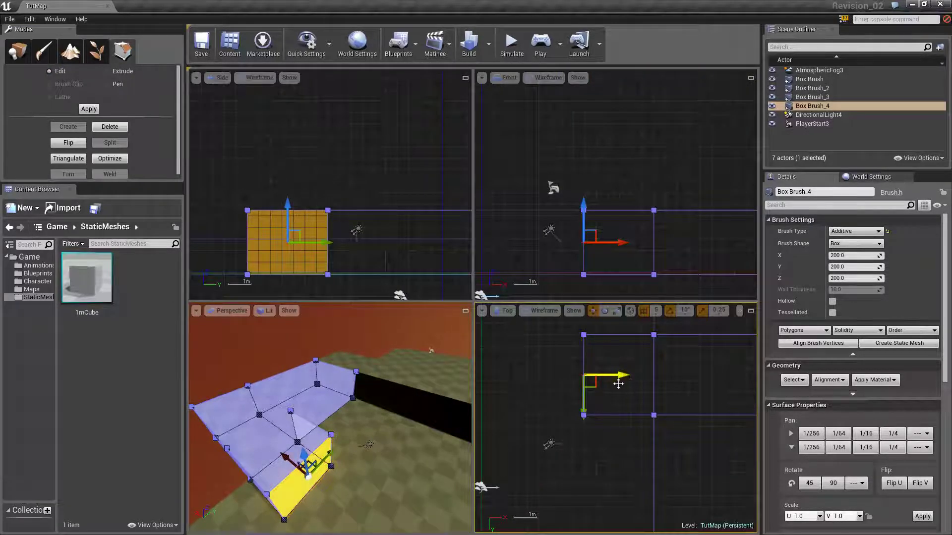
pyautogui.moveTo(615, 377)
pyautogui.mouseDown(button='right')
pyautogui.moveTo(697, 351)
pyautogui.moveTo(598, 399)
pyautogui.mouseUp(button='right')
pyautogui.scroll(-7, 697, 350)
pyautogui.click(596, 399)
pyautogui.moveTo(387, 422)
pyautogui.mouseDown(button='right')
pyautogui.moveTo(347, 446)
pyautogui.moveTo(357, 476)
pyautogui.moveTo(333, 441)
pyautogui.moveTo(362, 451)
pyautogui.moveTo(349, 447)
pyautogui.mouseUp(button='right')
pyautogui.click(618, 424)
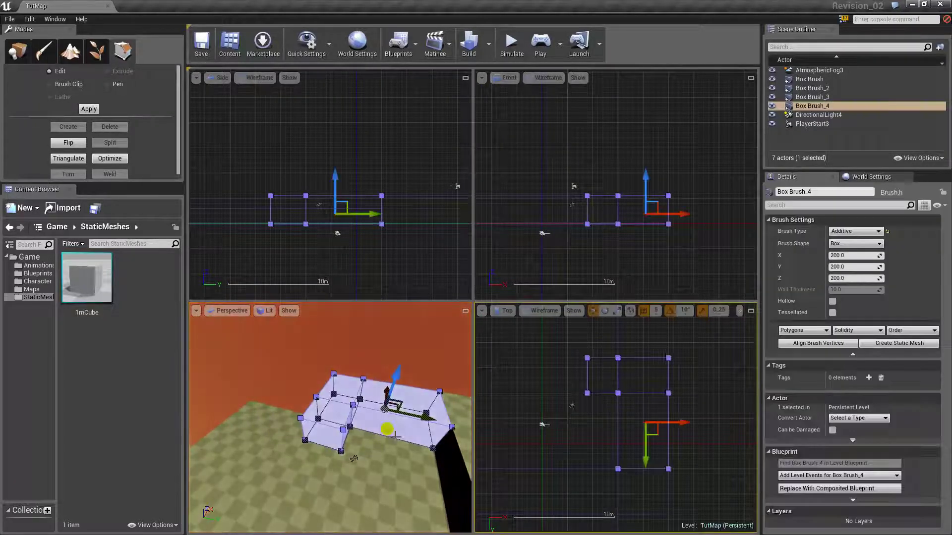
# Step: Select both vertex rows of the side arm and shift them about 1 m toward positive Y
pyautogui.moveTo(177, 74); pyautogui.dragTo(177, 77)
pyautogui.moveTo(563, 347)
pyautogui.mouseDown()
pyautogui.moveTo(709, 395)
pyautogui.moveTo(712, 406)
pyautogui.mouseUp()
pyautogui.hotkey('ctrl', 'z')
pyautogui.moveTo(578, 340); pyautogui.dragTo(682, 404)
pyautogui.scroll(5, 651, 399)
pyautogui.moveTo(590, 360); pyautogui.dragTo(597, 377)
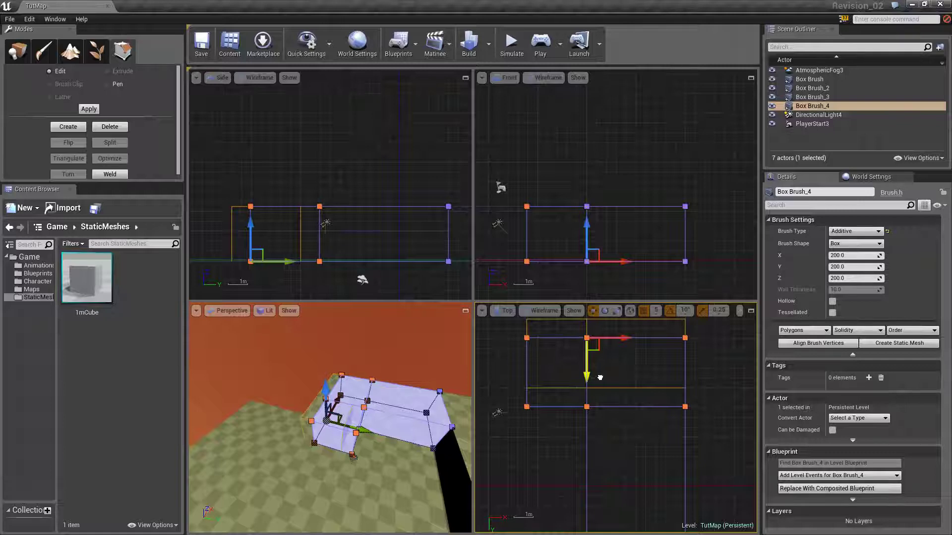
# Step: Move the arm's inner vertex row toward negative Y to narrow the arm to about 2 m, and clear the selection
pyautogui.moveTo(520, 418); pyautogui.dragTo(698, 398)
pyautogui.moveTo(694, 449); pyautogui.dragTo(690, 415)
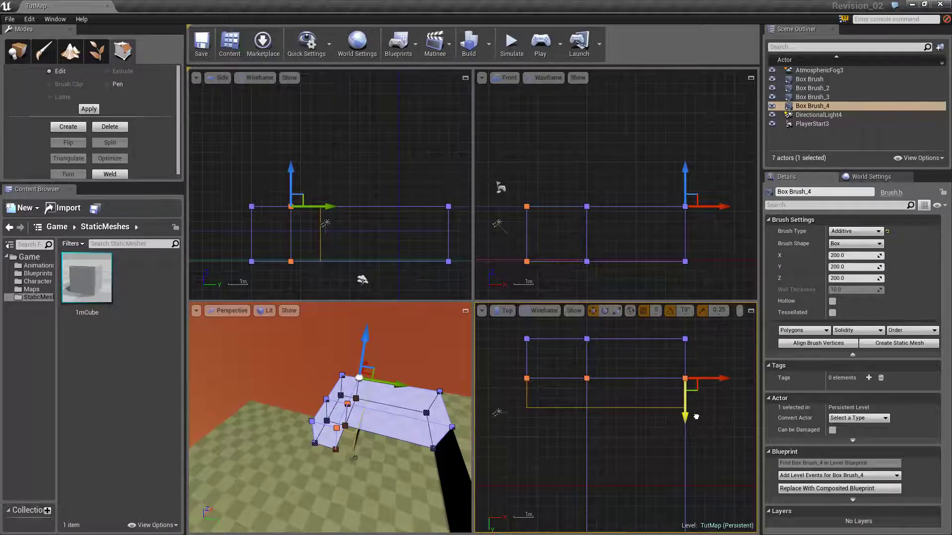
pyautogui.click(619, 388)
pyautogui.scroll(-5, 596, 397)
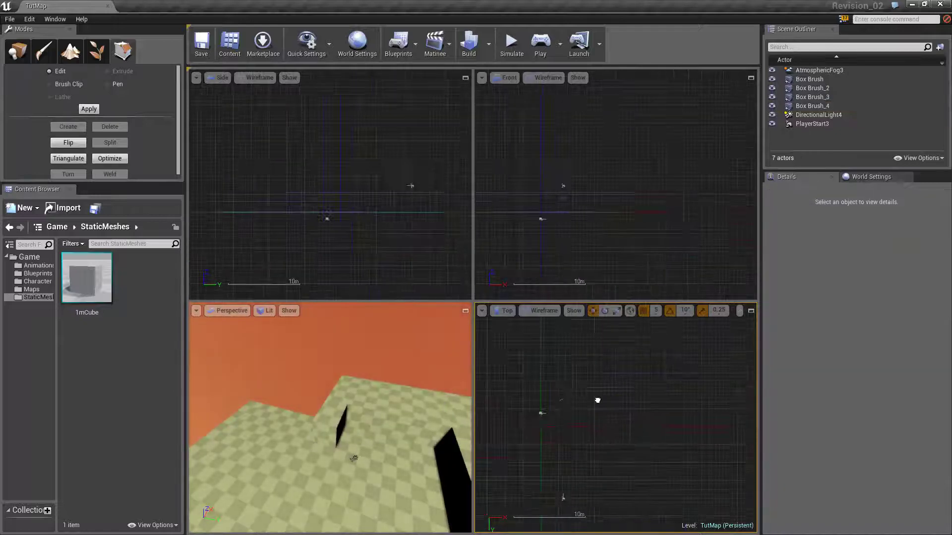
# Step: Shift the side arm about 0.5 m toward positive Y and shorten it about 0.5 m by bringing its end vertices toward positive X
pyautogui.scroll(3, 638, 414)
pyautogui.click(603, 409)
pyautogui.scroll(2, 601, 445)
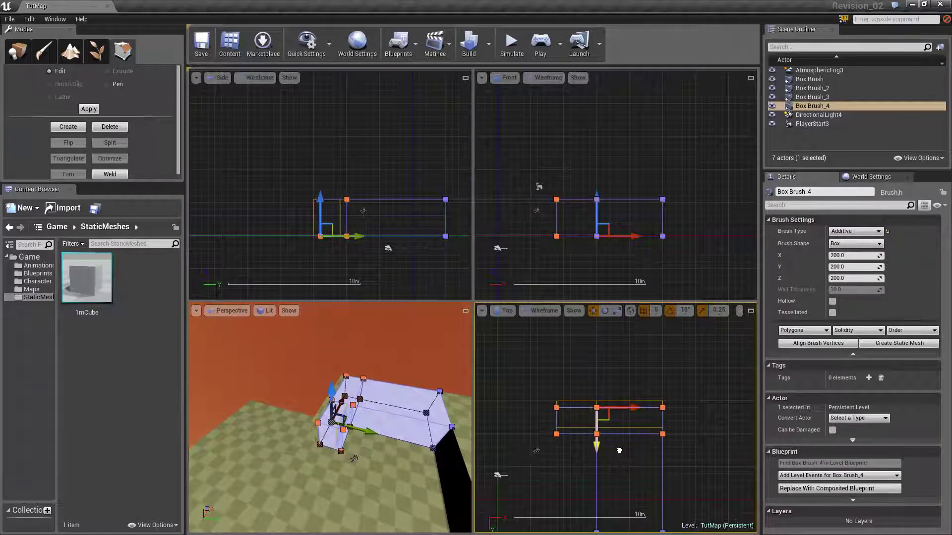
pyautogui.click(588, 433)
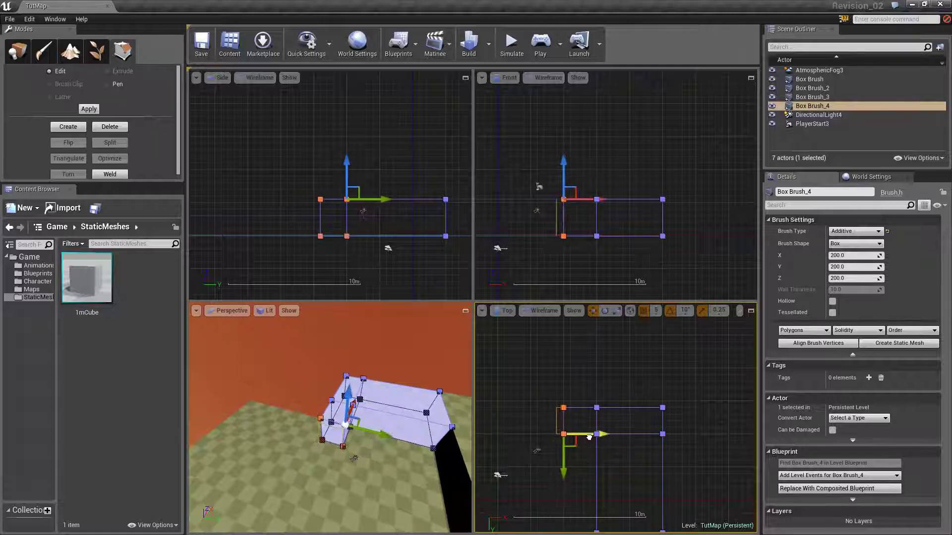
pyautogui.click(650, 374)
# Step: Check the map's layout by previewing the top viewport in Unlit mode, and return it to Wireframe
pyautogui.click(570, 436)
pyautogui.scroll(5, 616, 451)
pyautogui.click(647, 436)
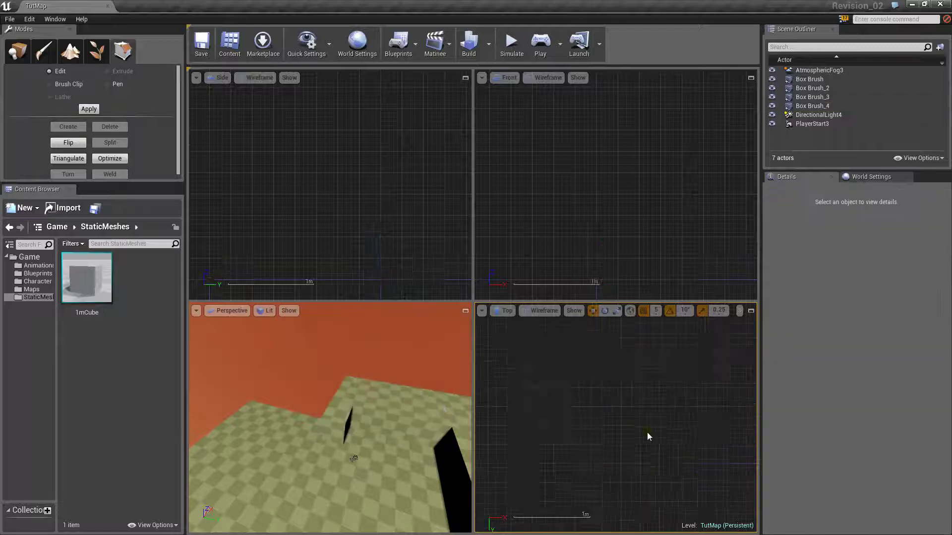
pyautogui.scroll(-5, 649, 446)
pyautogui.click(544, 310)
pyautogui.click(544, 341)
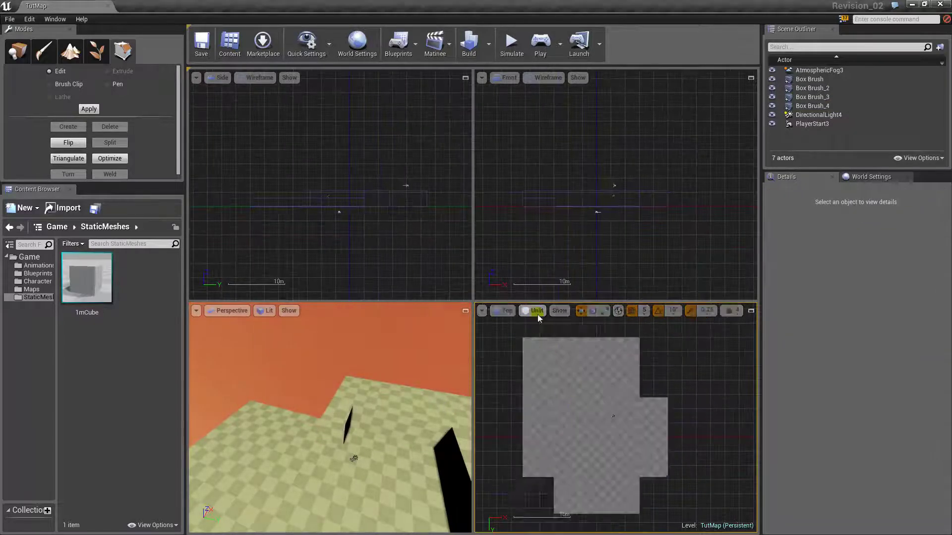
pyautogui.click(535, 311)
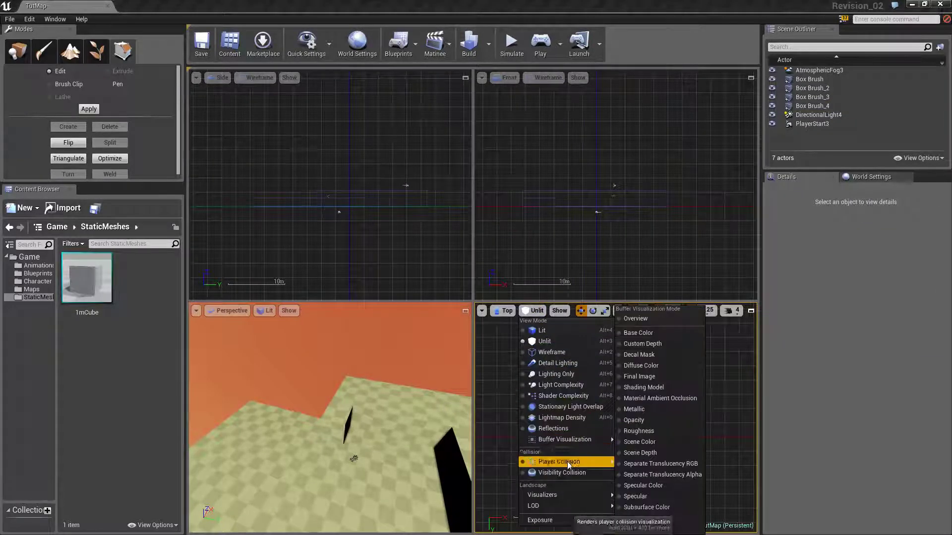
pyautogui.click(556, 352)
pyautogui.click(265, 310)
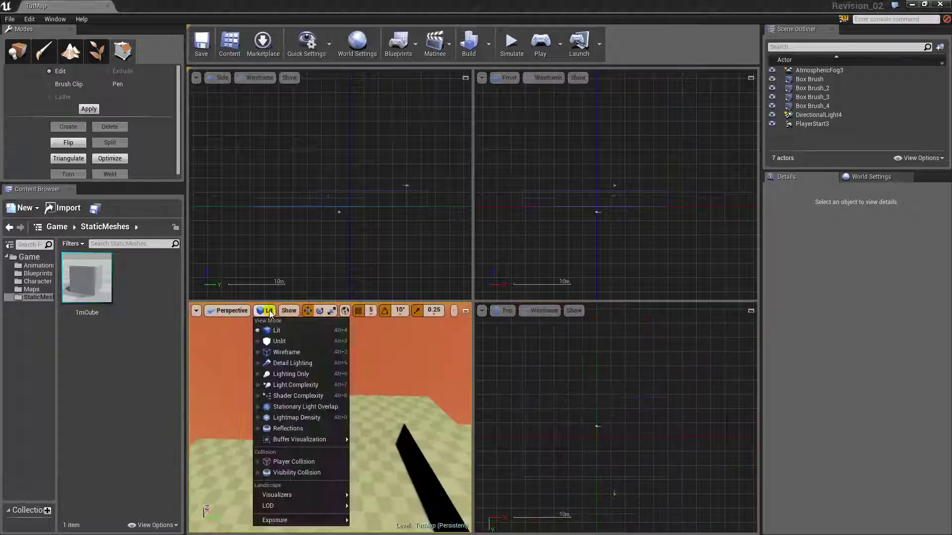
pyautogui.moveTo(358, 373); pyautogui.dragTo(328, 374, button='right')
# Step: Place an additive box brush in the level and move it along positive X toward the side arm
pyautogui.click(17, 52)
pyautogui.moveTo(76, 93); pyautogui.dragTo(350, 196)
pyautogui.press('f')
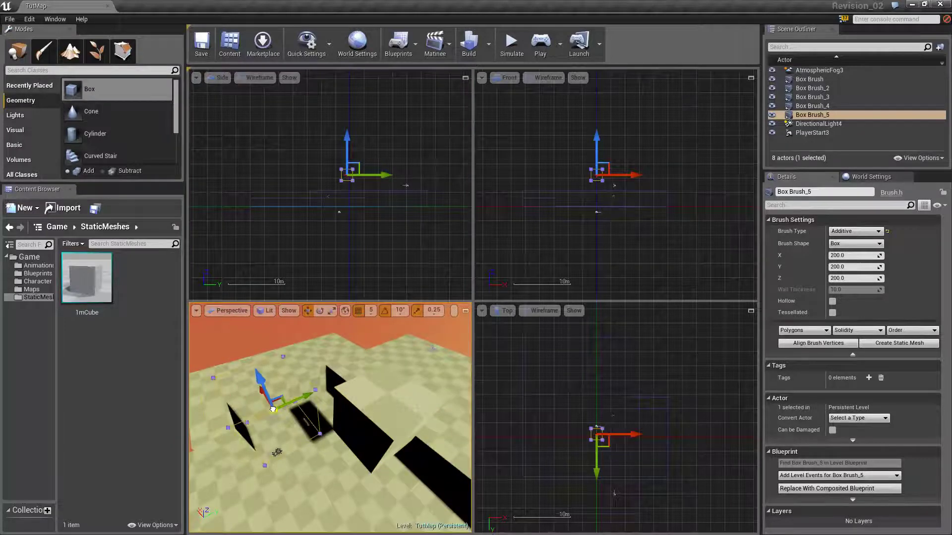
pyautogui.moveTo(273, 409); pyautogui.dragTo(273, 409)
pyautogui.moveTo(358, 150); pyautogui.dragTo(354, 175, button='right')
pyautogui.scroll(5, 646, 420)
pyautogui.moveTo(604, 429); pyautogui.dragTo(651, 437)
pyautogui.scroll(4, 361, 215)
pyautogui.moveTo(355, 224); pyautogui.dragTo(384, 192, button='right')
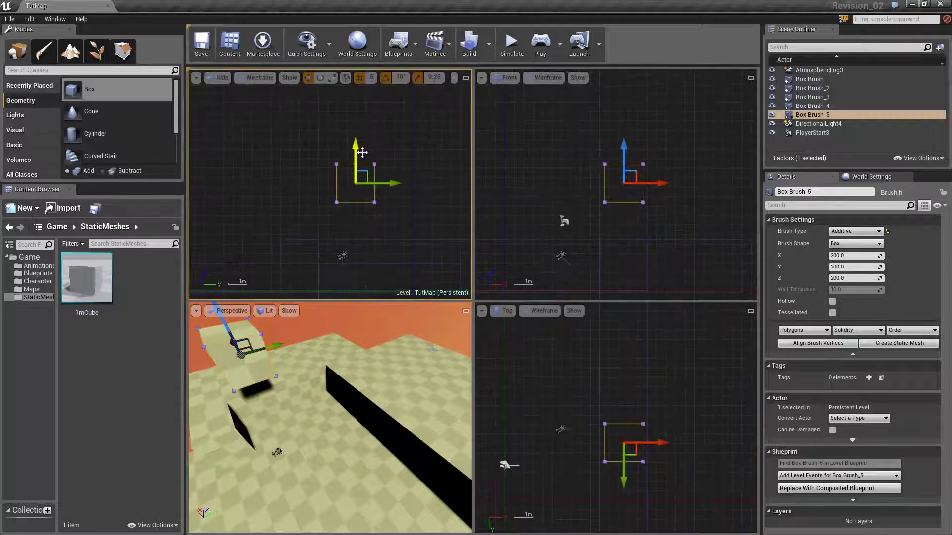
# Step: Position the new box along Z and Y so its top is level with the side arm and its back meets the arm
pyautogui.moveTo(379, 222); pyautogui.dragTo(379, 222)
pyautogui.click(366, 240)
pyautogui.click(375, 258)
pyautogui.scroll(5, 366, 261)
pyautogui.moveTo(349, 238); pyautogui.dragTo(366, 211, button='right')
pyautogui.scroll(1, 352, 217)
pyautogui.scroll(1, 352, 218)
pyautogui.moveTo(414, 235); pyautogui.dragTo(369, 236)
pyautogui.moveTo(347, 261); pyautogui.dragTo(351, 188, button='right')
# Step: Lower the new box's bottom vertices to the floor in geometry editing mode
pyautogui.click(122, 51)
pyautogui.keyDown('ctrl'); pyautogui.keyDown('alt'); pyautogui.moveTo(260, 231); pyautogui.dragTo(401, 191); pyautogui.keyUp('alt'); pyautogui.keyUp('ctrl')
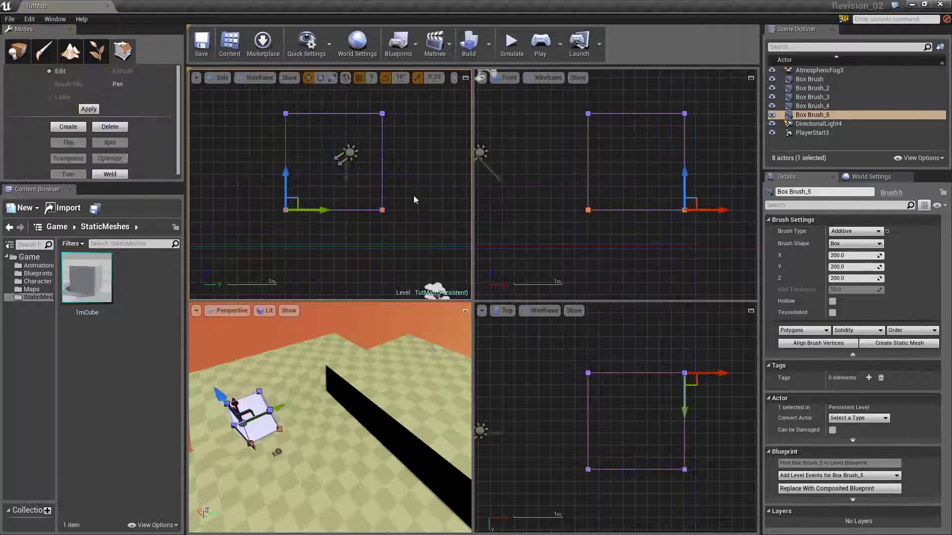
pyautogui.moveTo(290, 184); pyautogui.dragTo(290, 218)
pyautogui.click(361, 213)
pyautogui.moveTo(361, 213); pyautogui.dragTo(304, 241, button='right')
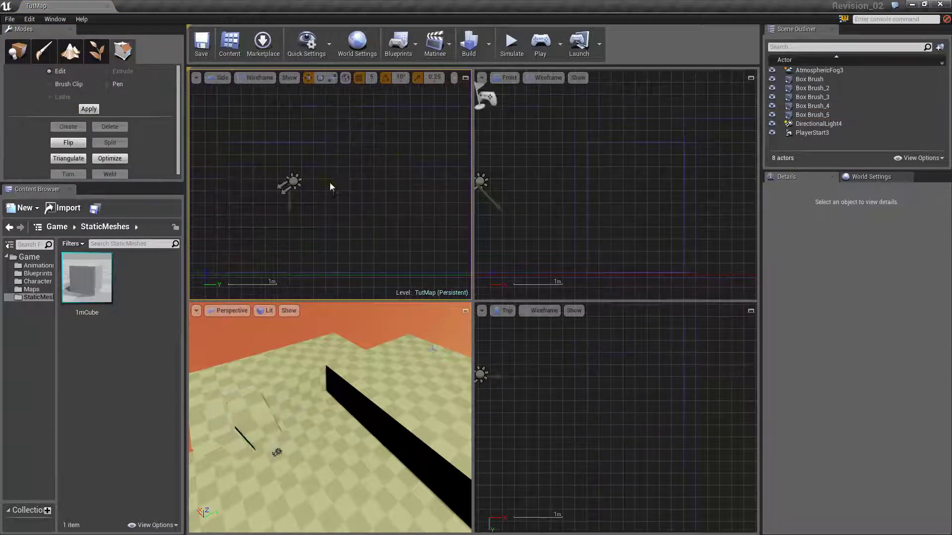
# Step: Shape the box into a ramp about 4 m long by extending its front vertices along positive Y and lowering the front top edge to the floor
pyautogui.click(326, 187)
pyautogui.moveTo(308, 128)
pyautogui.keyDown('ctrl'); pyautogui.keyDown('alt'); pyautogui.mouseDown()
pyautogui.moveTo(355, 278)
pyautogui.moveTo(411, 278)
pyautogui.mouseUp(); pyautogui.keyUp('alt'); pyautogui.keyUp('ctrl')
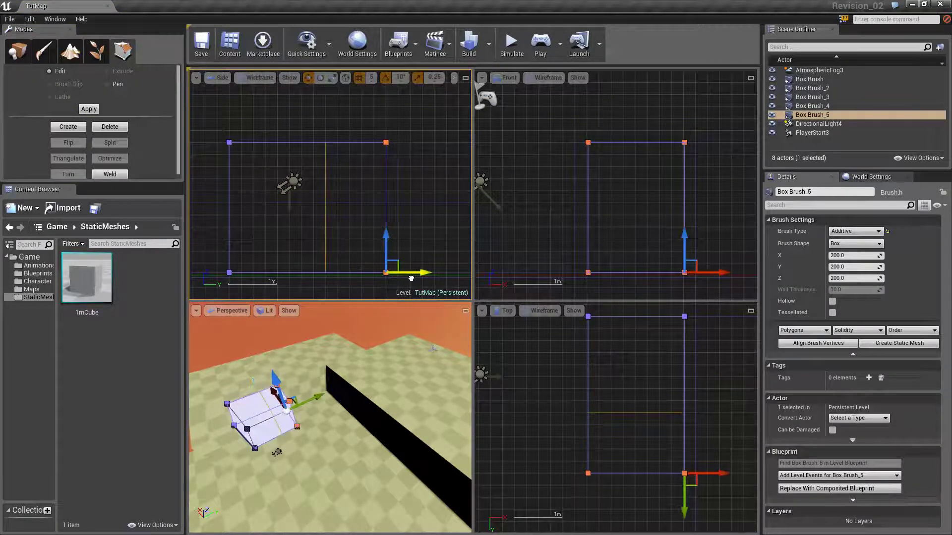
pyautogui.click(385, 142)
pyautogui.moveTo(391, 124); pyautogui.dragTo(398, 254)
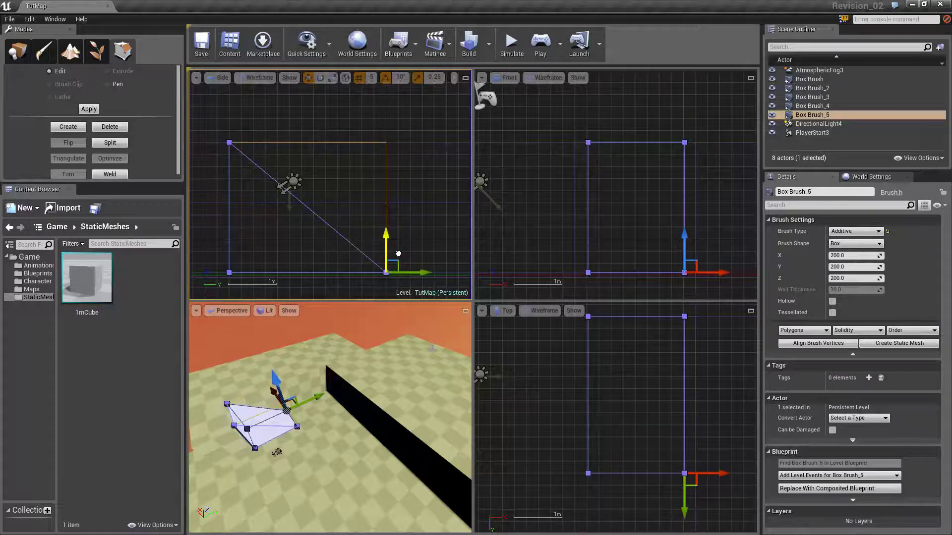
pyautogui.moveTo(355, 243); pyautogui.dragTo(314, 201, button='right')
pyautogui.moveTo(301, 230); pyautogui.dragTo(347, 228)
pyautogui.scroll(-5, 298, 158)
pyautogui.moveTo(247, 162); pyautogui.dragTo(335, 179, button='right')
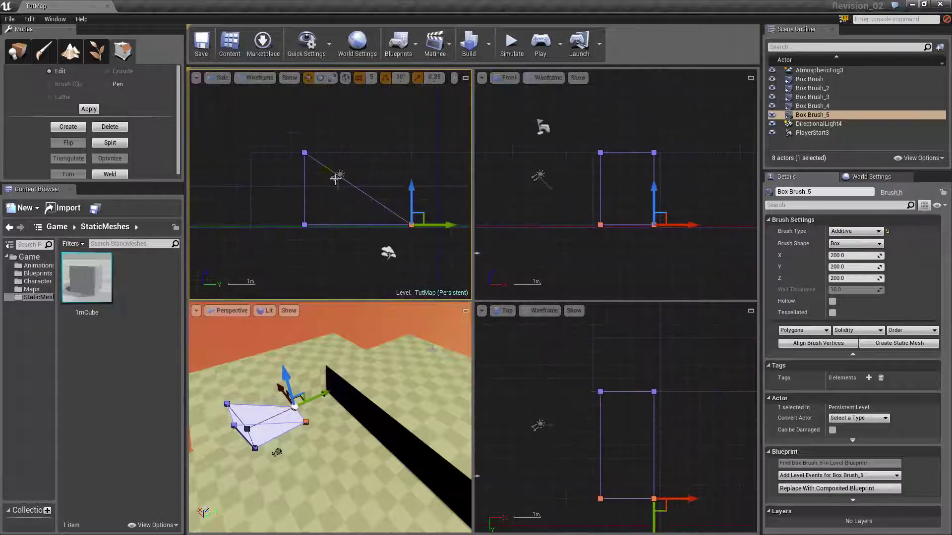
# Step: Shift the side arm's vertices about 0.5 m toward negative Y and realign the ramp brush with it
pyautogui.click(276, 153)
pyautogui.keyDown('ctrl'); pyautogui.keyDown('alt'); pyautogui.moveTo(232, 128); pyautogui.dragTo(308, 245); pyautogui.keyUp('alt'); pyautogui.keyUp('ctrl')
pyautogui.scroll(5, 282, 209)
pyautogui.moveTo(282, 208); pyautogui.dragTo(323, 217, button='right')
pyautogui.moveTo(292, 250); pyautogui.dragTo(264, 250)
pyautogui.click(377, 149)
pyautogui.press('f')
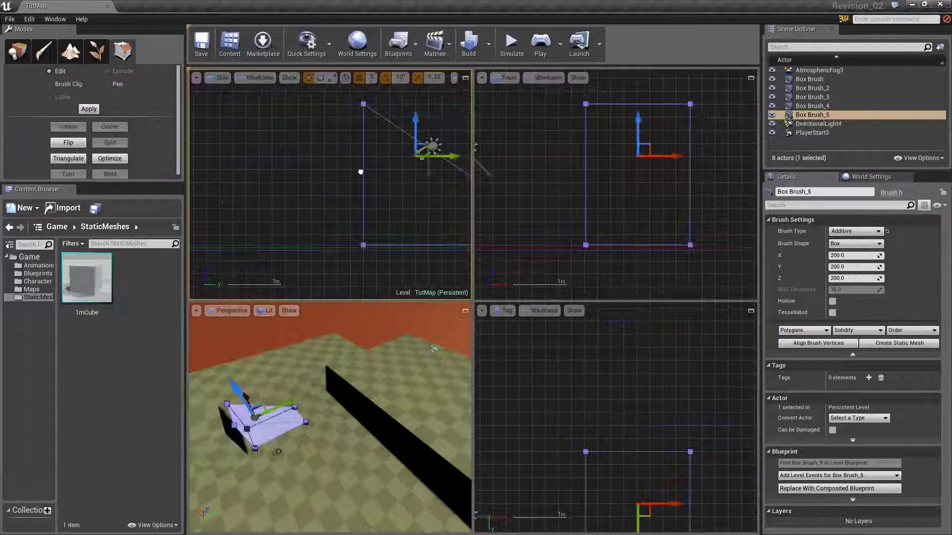
# Step: Shift the side arm another 0.5 m or so toward negative Y and move the ramp back against its edge
pyautogui.scroll(-3, 319, 226)
pyautogui.click(268, 173)
pyautogui.press('f')
pyautogui.moveTo(296, 262); pyautogui.dragTo(276, 262)
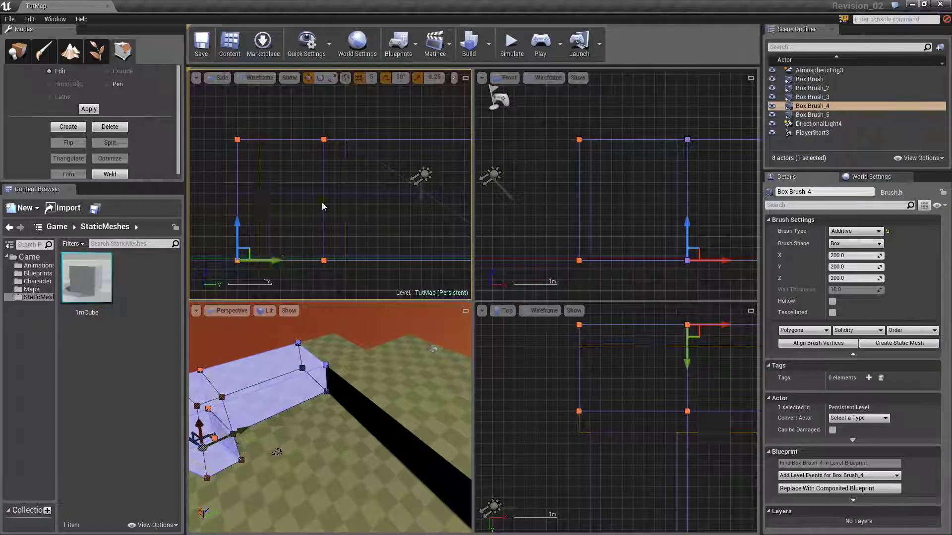
pyautogui.click(377, 161)
pyautogui.moveTo(407, 183); pyautogui.dragTo(385, 182)
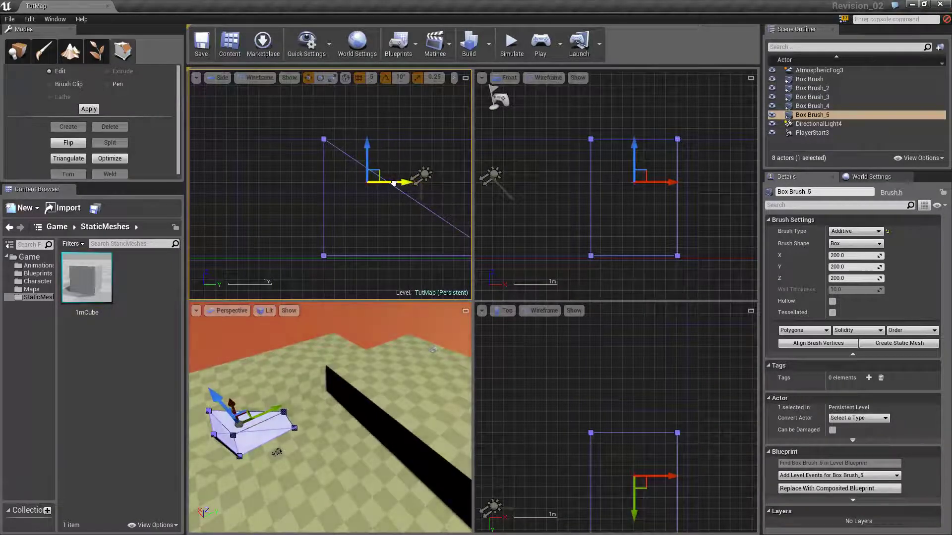
pyautogui.click(357, 110)
# Step: Widen the ramp to about 2.5 m by moving the vertices of both sides outward along X
pyautogui.click(266, 436)
pyautogui.moveTo(622, 418); pyautogui.dragTo(618, 354, button='right')
pyautogui.moveTo(565, 338); pyautogui.dragTo(611, 516)
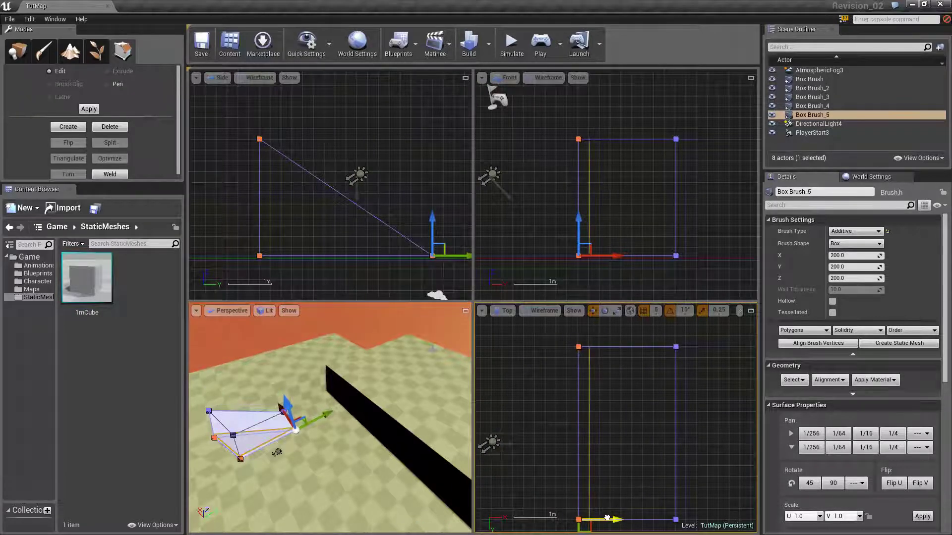
pyautogui.moveTo(699, 532); pyautogui.dragTo(699, 529)
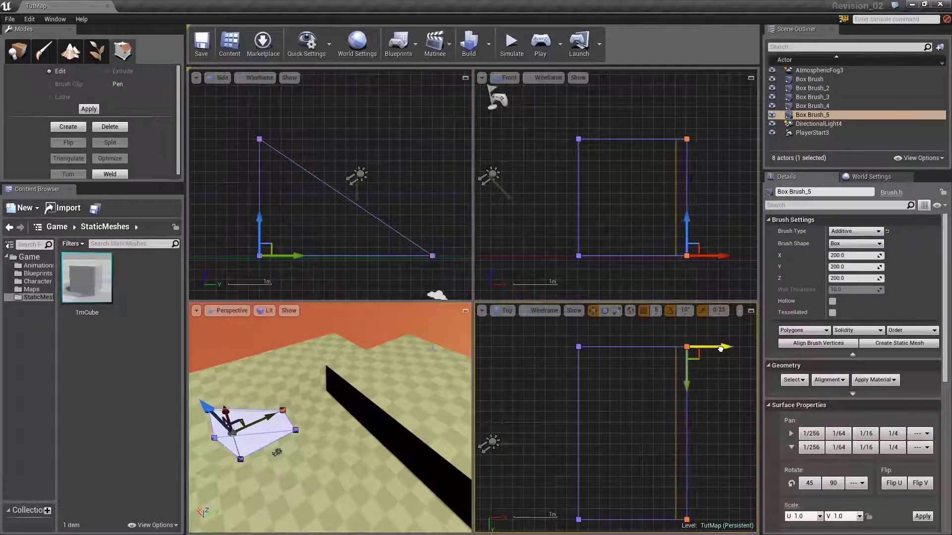
# Step: Inspect the ramp's edges and its alignment with the side arm up close and in the perspective view
pyautogui.press('f')
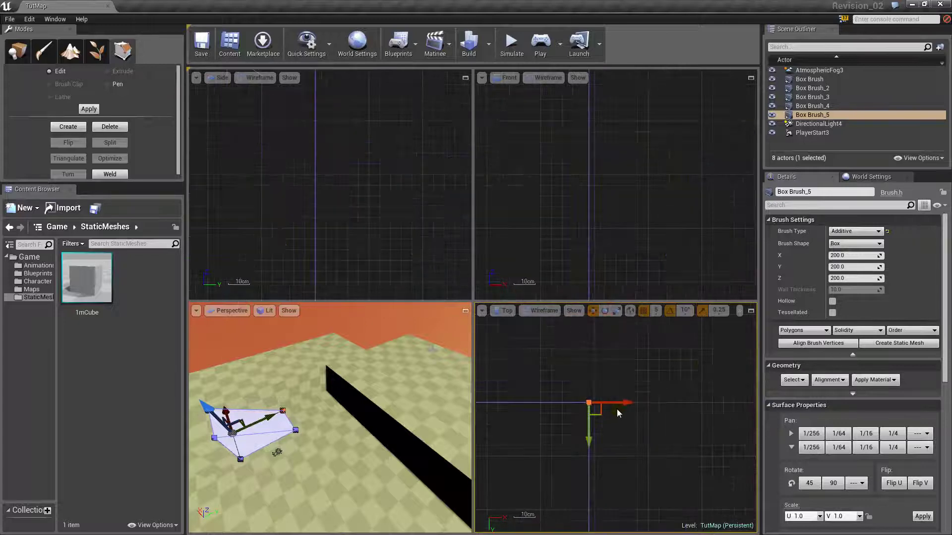
pyautogui.click(629, 435)
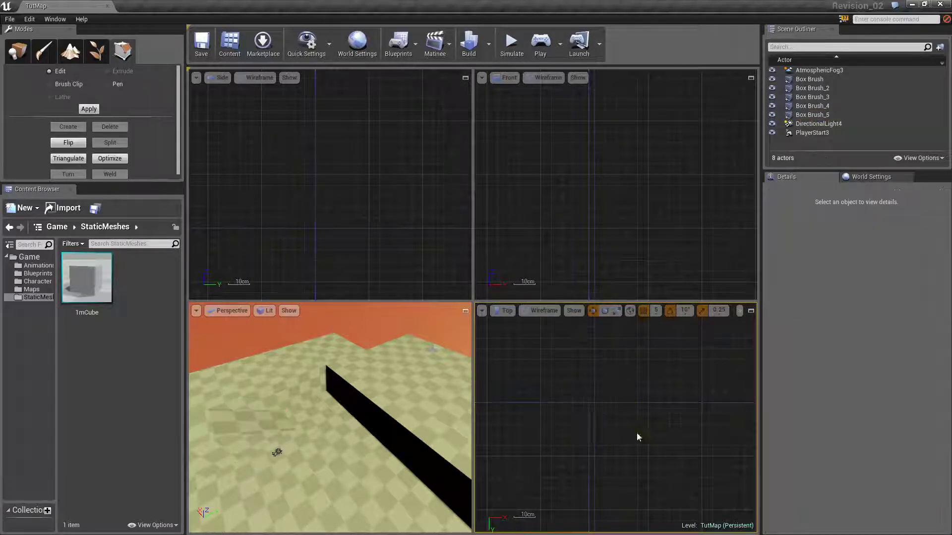
pyautogui.click(591, 417)
pyautogui.moveTo(590, 416); pyautogui.dragTo(744, 426, button='right')
pyautogui.moveTo(561, 424)
pyautogui.mouseDown(button='right')
pyautogui.moveTo(667, 430)
pyautogui.moveTo(623, 407)
pyautogui.moveTo(691, 409)
pyautogui.mouseUp(button='right')
pyautogui.scroll(-6, 647, 400)
pyautogui.press('f')
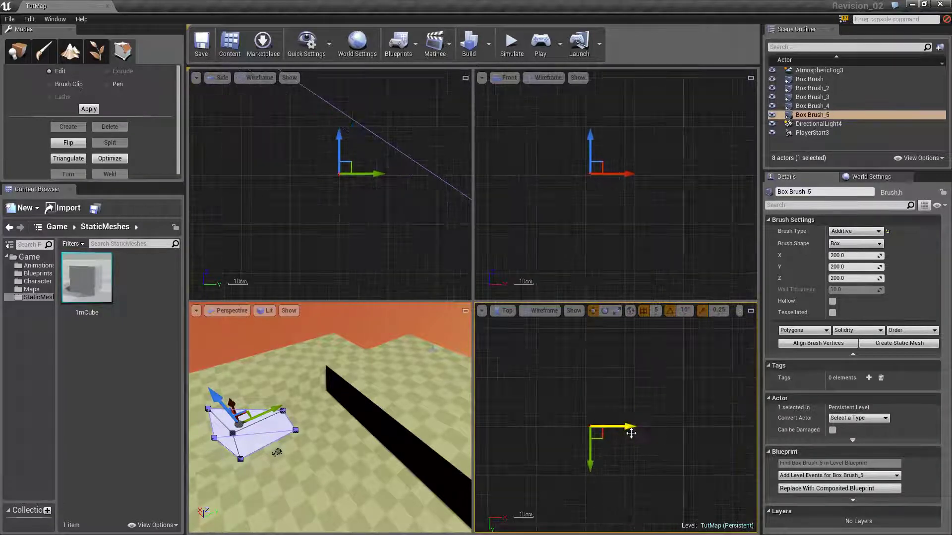
pyautogui.scroll(-5, 542, 409)
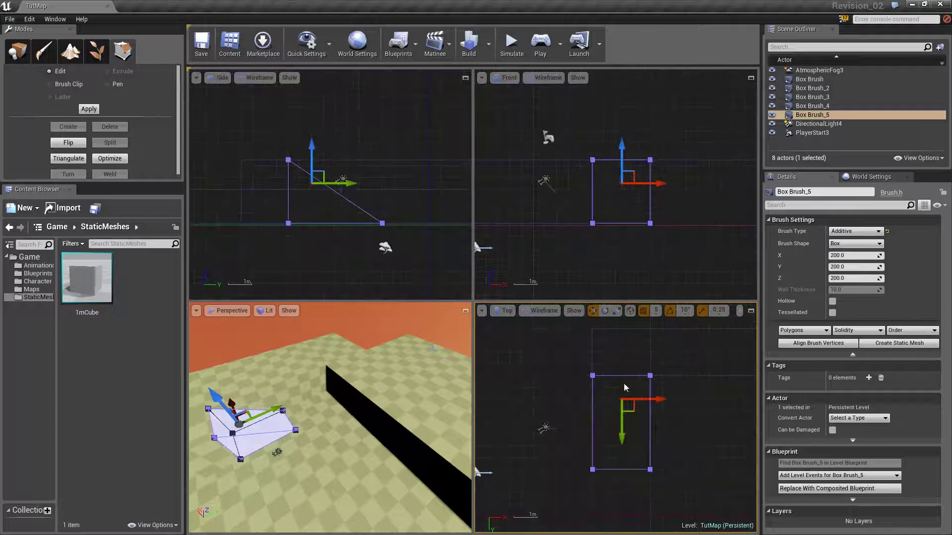
pyautogui.click(307, 440)
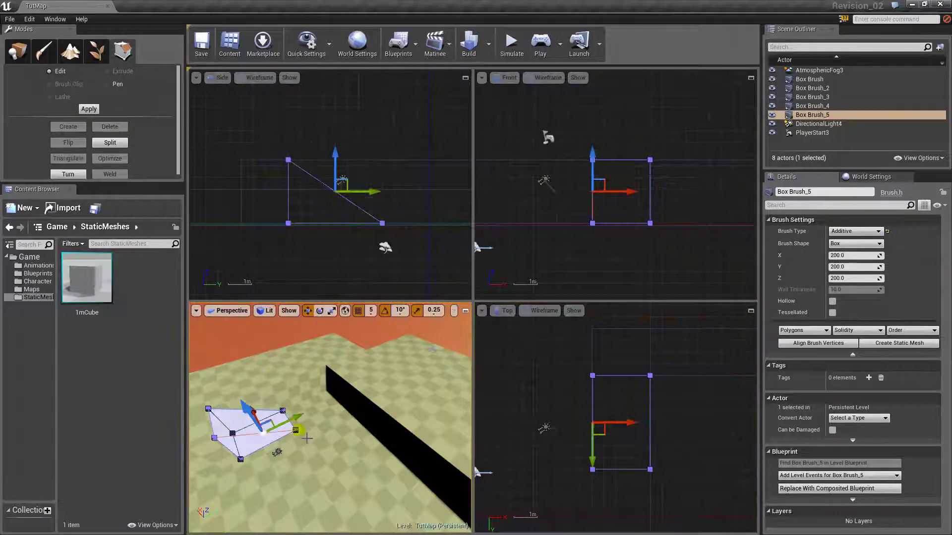
pyautogui.click(307, 439)
pyautogui.moveTo(328, 405); pyautogui.dragTo(317, 414, button='right')
pyautogui.click(355, 368)
pyautogui.moveTo(380, 391)
pyautogui.mouseDown(button='right')
pyautogui.moveTo(362, 366)
pyautogui.moveTo(370, 404)
pyautogui.moveTo(347, 406)
pyautogui.mouseUp(button='right')
pyautogui.click(381, 391)
# Step: Place another additive box brush beside the raised blocks and position it along Y, level with their top
pyautogui.click(18, 51)
pyautogui.moveTo(75, 91); pyautogui.dragTo(394, 430)
pyautogui.moveTo(356, 196); pyautogui.dragTo(331, 217, button='right')
pyautogui.scroll(-3, 336, 219)
pyautogui.moveTo(403, 177); pyautogui.dragTo(404, 180)
pyautogui.moveTo(432, 210); pyautogui.dragTo(304, 226)
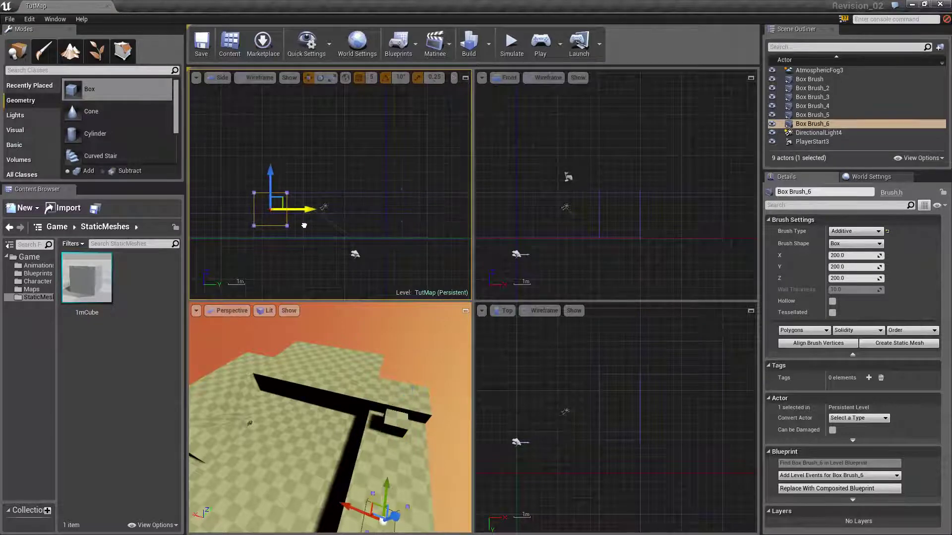
pyautogui.scroll(3, 287, 211)
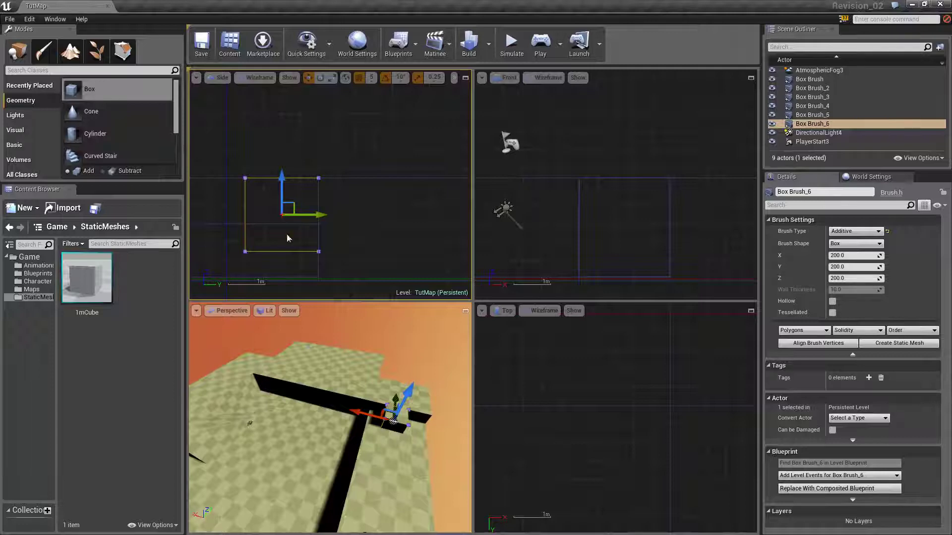
# Step: Raise the bottom vertices of the new box brush with geometry editing until the block is about 1.3 m tall
pyautogui.moveTo(342, 239); pyautogui.dragTo(342, 239)
pyautogui.click(122, 51)
pyautogui.moveTo(229, 263); pyautogui.dragTo(337, 241)
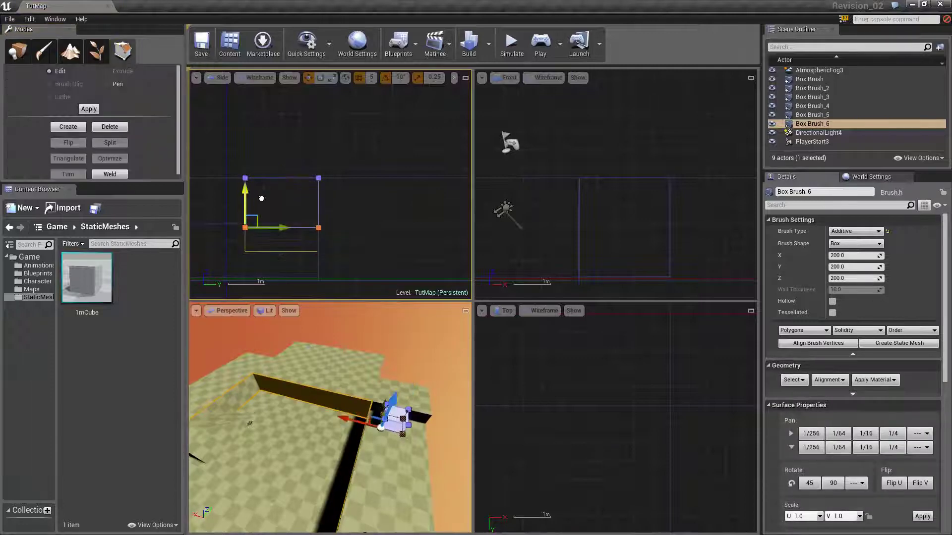
pyautogui.moveTo(266, 196); pyautogui.dragTo(267, 195)
# Step: Shape the box into a ramp about 3.5 m long by stretching its negative Y end and lowering that end's top vertices to the base
pyautogui.moveTo(230, 161); pyautogui.dragTo(269, 227)
pyautogui.moveTo(271, 200); pyautogui.dragTo(377, 201, button='right')
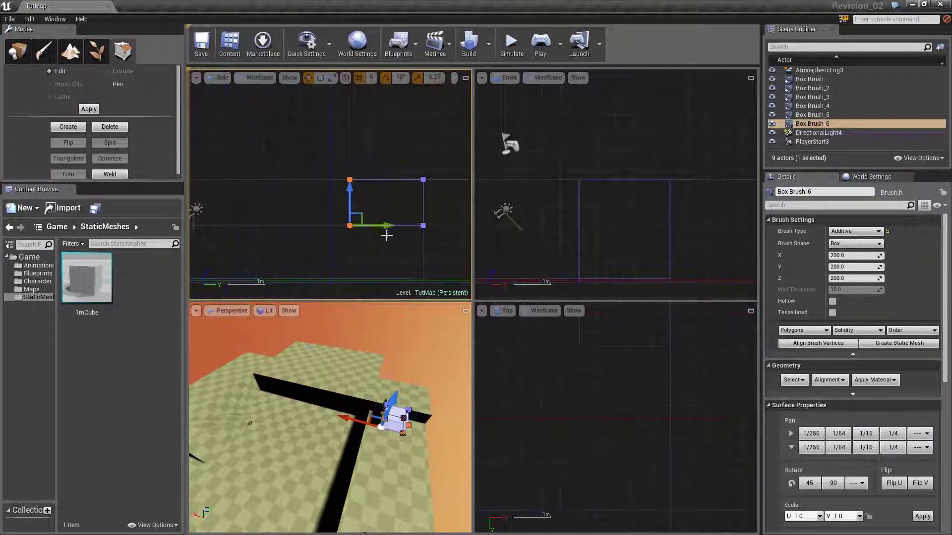
pyautogui.moveTo(386, 231); pyautogui.dragTo(361, 231)
pyautogui.hotkey('ctrl', 'z')
pyautogui.moveTo(340, 164); pyautogui.dragTo(365, 242)
pyautogui.moveTo(381, 228); pyautogui.dragTo(328, 231)
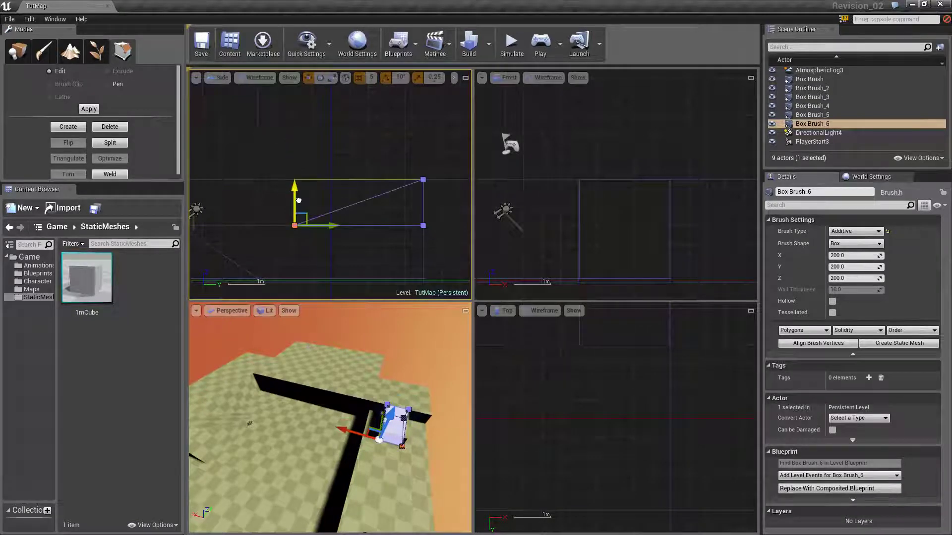
pyautogui.moveTo(322, 369); pyautogui.dragTo(372, 401, button='right')
pyautogui.click(316, 369)
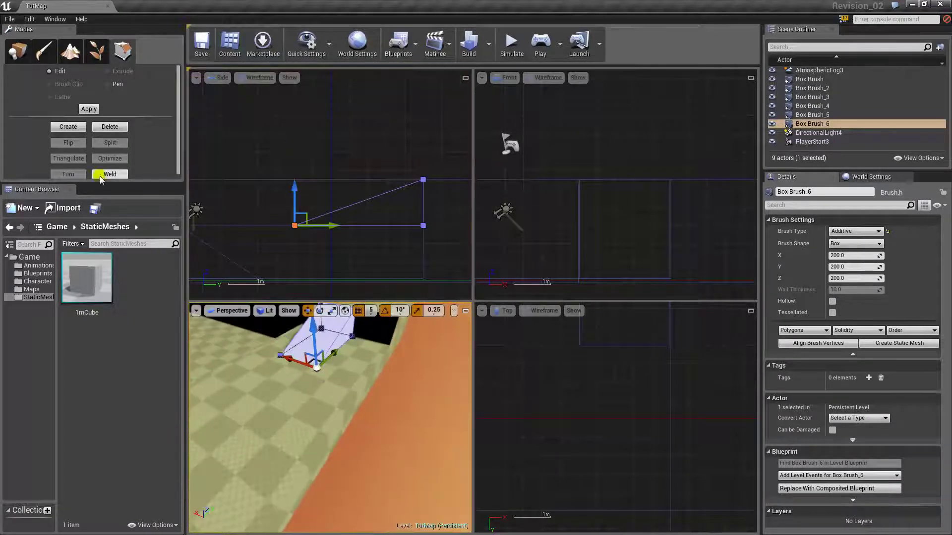
pyautogui.click(277, 357)
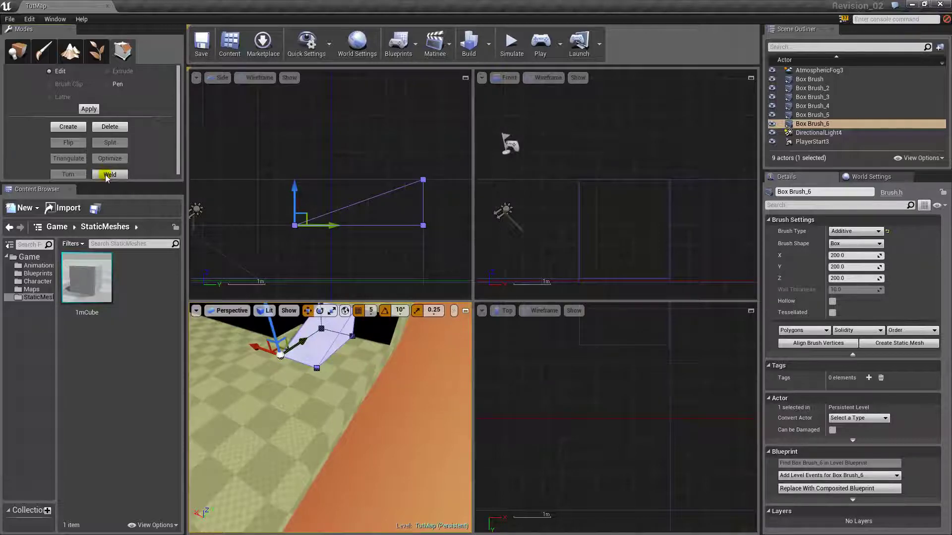
# Step: Widen the ramp along X by moving the vertices of both sides outward
pyautogui.scroll(-8, 603, 338)
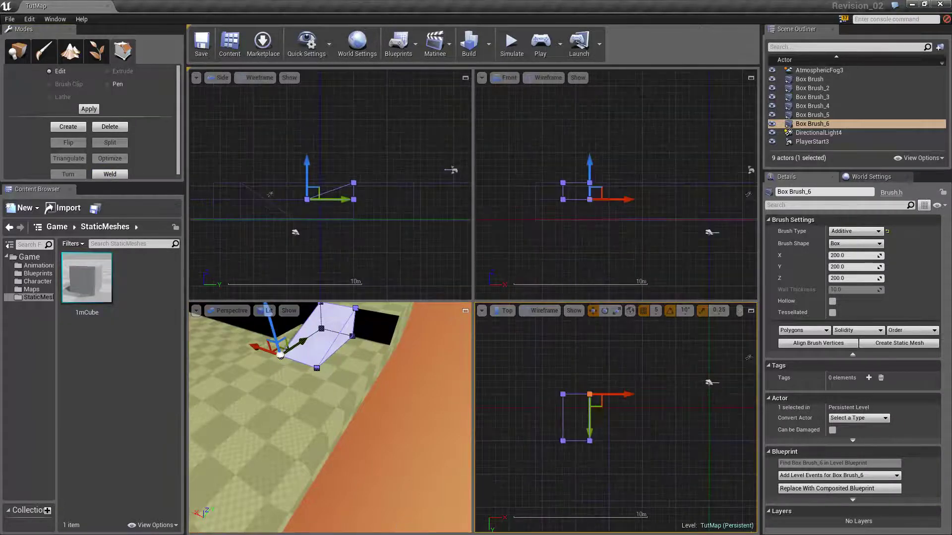
pyautogui.scroll(3, 585, 401)
pyautogui.moveTo(601, 400); pyautogui.dragTo(623, 397)
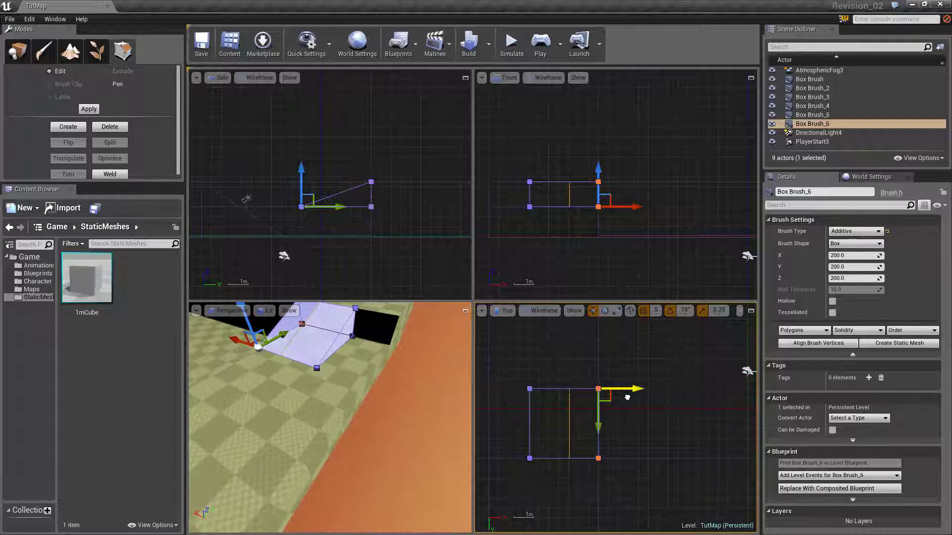
pyautogui.moveTo(600, 415); pyautogui.dragTo(704, 391, button='right')
pyautogui.moveTo(616, 351); pyautogui.dragTo(648, 450)
pyautogui.moveTo(660, 438); pyautogui.dragTo(620, 440)
pyautogui.click(638, 430)
# Step: Extrude the far end face of the long side arm about 2.7 m toward negative Y
pyautogui.scroll(-8, 629, 433)
pyautogui.moveTo(629, 433); pyautogui.dragTo(541, 436, button='right')
pyautogui.moveTo(396, 427)
pyautogui.mouseDown(button='right')
pyautogui.moveTo(357, 436)
pyautogui.moveTo(327, 421)
pyautogui.moveTo(356, 421)
pyautogui.moveTo(332, 436)
pyautogui.moveTo(357, 451)
pyautogui.moveTo(397, 454)
pyautogui.moveTo(342, 417)
pyautogui.moveTo(399, 400)
pyautogui.mouseUp(button='right')
pyautogui.click(390, 399)
pyautogui.click(390, 415)
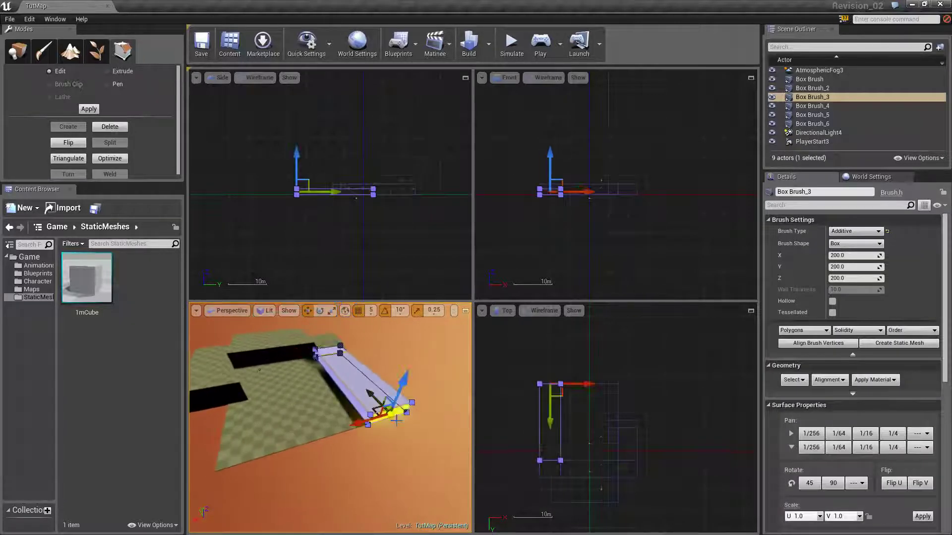
pyautogui.click(122, 72)
pyautogui.click(554, 277)
pyautogui.moveTo(422, 447); pyautogui.dragTo(435, 460)
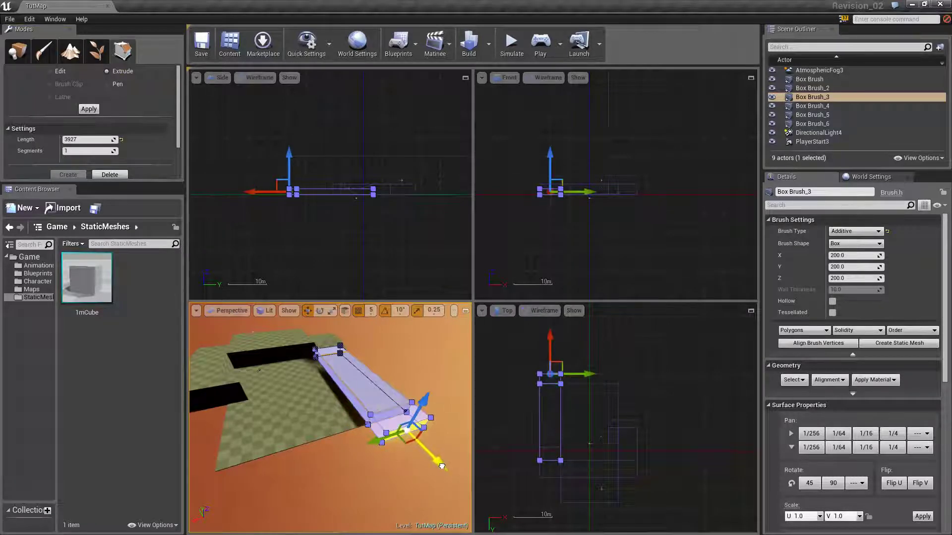
# Step: Extrude the inner side face of the new end section along positive X to start a corner arm
pyautogui.click(60, 71)
pyautogui.click(370, 459)
pyautogui.click(373, 429)
pyautogui.click(376, 431)
pyautogui.click(122, 71)
pyautogui.click(554, 278)
pyautogui.moveTo(342, 441); pyautogui.dragTo(308, 450)
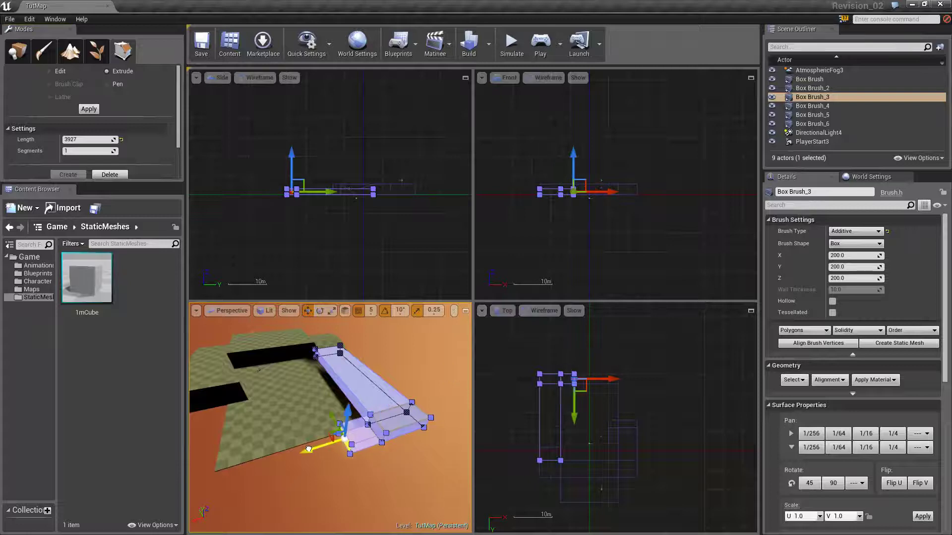
pyautogui.click(49, 71)
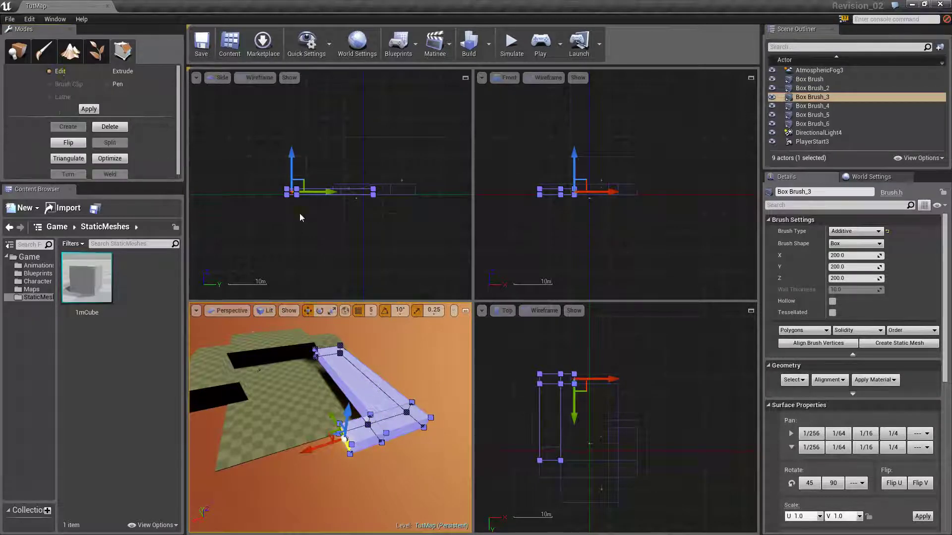
# Step: Pull the corner arm's end vertices back about 0.4 m along X, then deselect the brush
pyautogui.scroll(5, 618, 382)
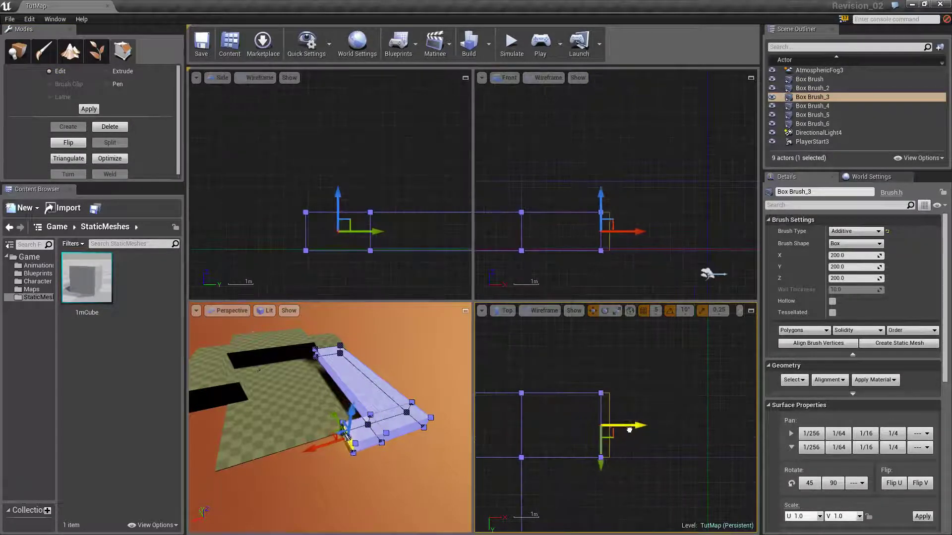
pyautogui.moveTo(624, 435); pyautogui.dragTo(669, 445, button='right')
pyautogui.scroll(-3, 669, 444)
pyautogui.moveTo(489, 402)
pyautogui.keyDown('ctrl'); pyautogui.keyDown('alt'); pyautogui.mouseDown()
pyautogui.moveTo(662, 424)
pyautogui.moveTo(668, 443)
pyautogui.mouseUp(); pyautogui.keyUp('alt'); pyautogui.keyUp('ctrl')
pyautogui.scroll(2, 657, 422)
pyautogui.click(629, 416)
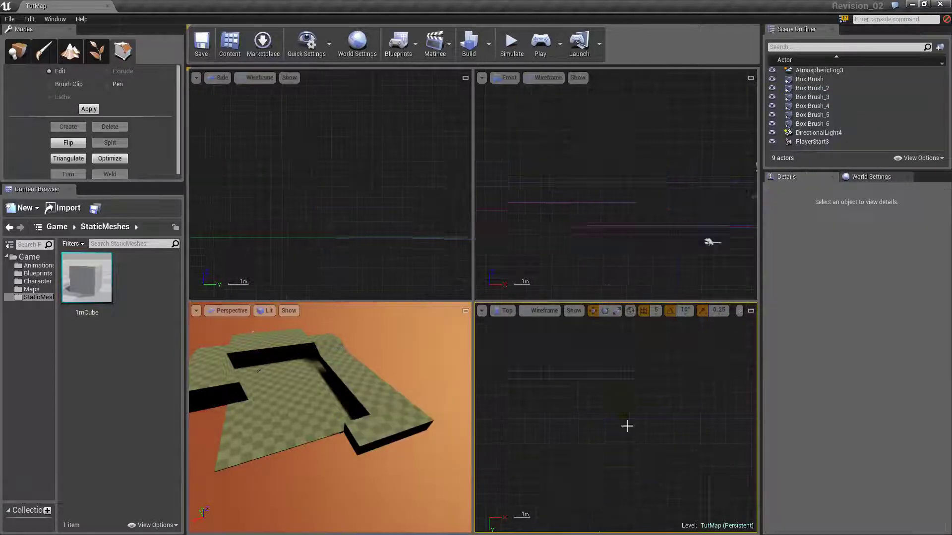
# Step: Examine up close how the ramp's low edge meets the top of the long side arm
pyautogui.scroll(-8, 627, 383)
pyautogui.scroll(2, 627, 382)
pyautogui.click(384, 391)
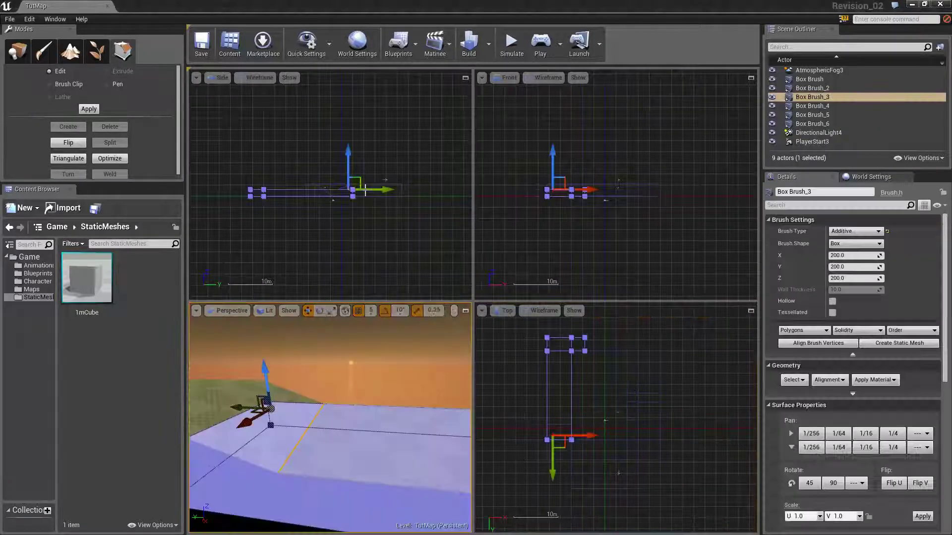
pyautogui.scroll(7, 348, 179)
pyautogui.moveTo(348, 180)
pyautogui.mouseDown(button='right')
pyautogui.moveTo(343, 242)
pyautogui.moveTo(370, 192)
pyautogui.mouseUp(button='right')
pyautogui.scroll(3, 370, 191)
pyautogui.scroll(1, 370, 191)
pyautogui.moveTo(335, 230); pyautogui.dragTo(354, 199, button='right')
pyautogui.click(355, 197)
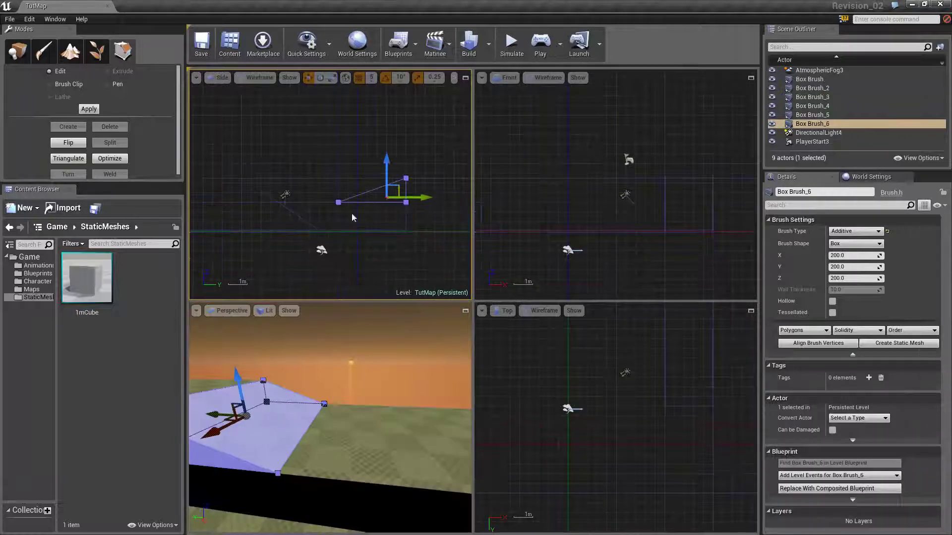
pyautogui.keyDown('ctrl'); pyautogui.keyDown('alt'); pyautogui.moveTo(422, 204); pyautogui.dragTo(424, 206); pyautogui.keyUp('alt'); pyautogui.keyUp('ctrl')
pyautogui.scroll(6, 381, 211)
pyautogui.moveTo(299, 170); pyautogui.dragTo(305, 149)
# Step: Try to slope the long side arm by lowering the top vertices at its ramp end
pyautogui.click(289, 202)
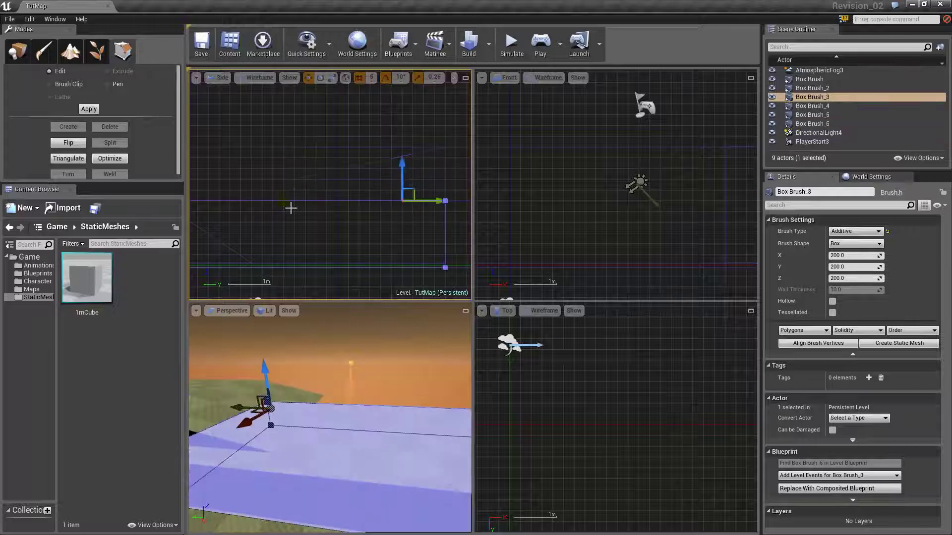
pyautogui.click(446, 202)
pyautogui.scroll(-10, 312, 213)
pyautogui.moveTo(308, 213); pyautogui.dragTo(460, 198, button='right')
pyautogui.keyDown('ctrl'); pyautogui.moveTo(203, 178); pyautogui.dragTo(286, 207); pyautogui.keyUp('ctrl')
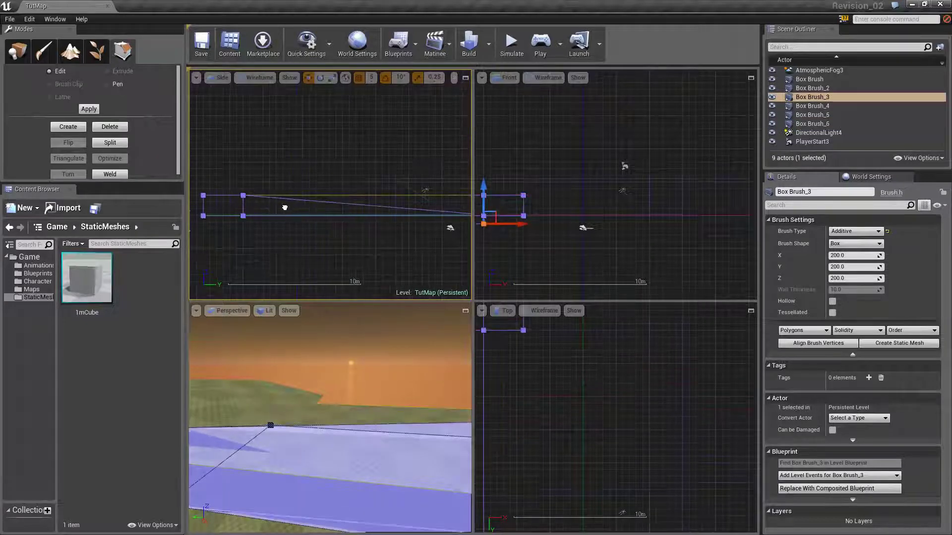
pyautogui.scroll(-4, 333, 207)
pyautogui.moveTo(342, 201); pyautogui.dragTo(288, 216, button='right')
pyautogui.hotkey('ctrl', 'z')
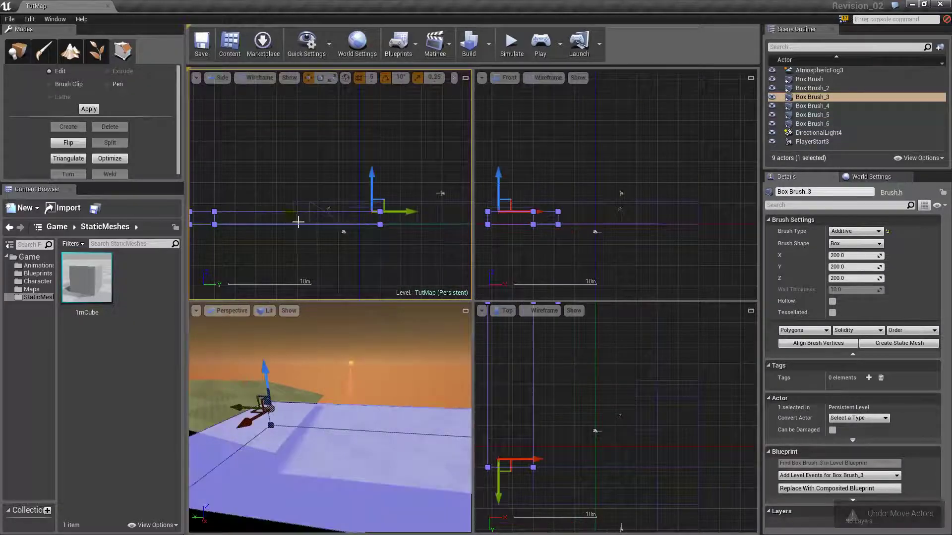
# Step: Raise the top vertices of the long side arm about 0.5 m at both the ramp end and the far corner section
pyautogui.scroll(8, 381, 213)
pyautogui.moveTo(397, 219); pyautogui.dragTo(399, 197)
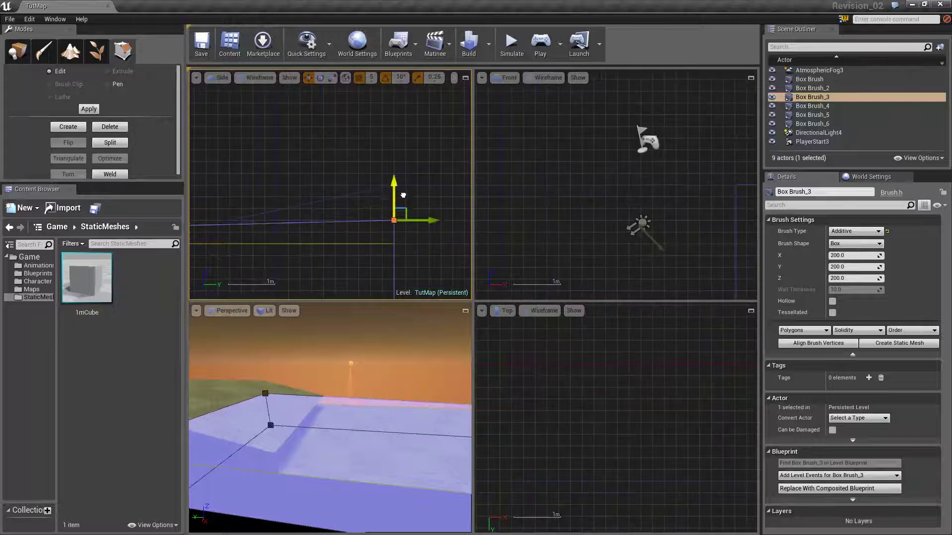
pyautogui.scroll(-5, 356, 208)
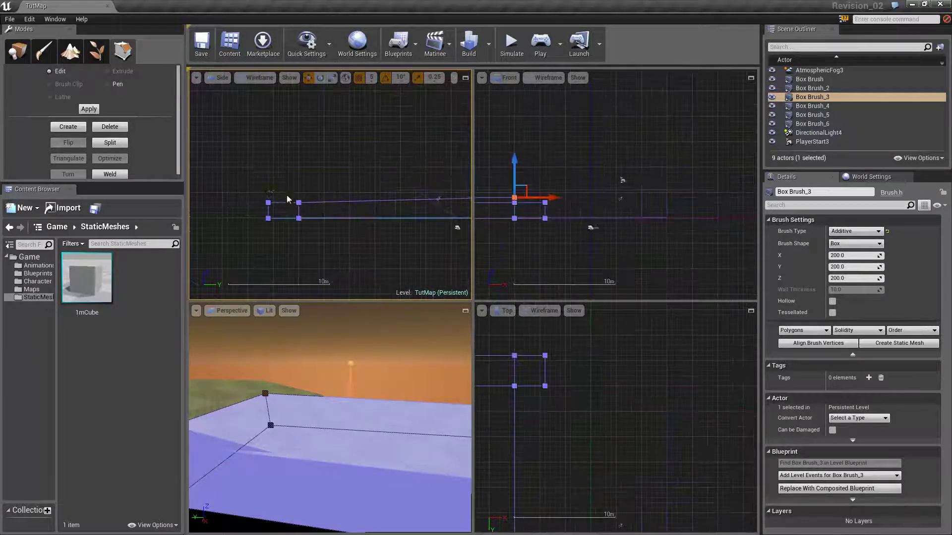
pyautogui.scroll(5, 289, 198)
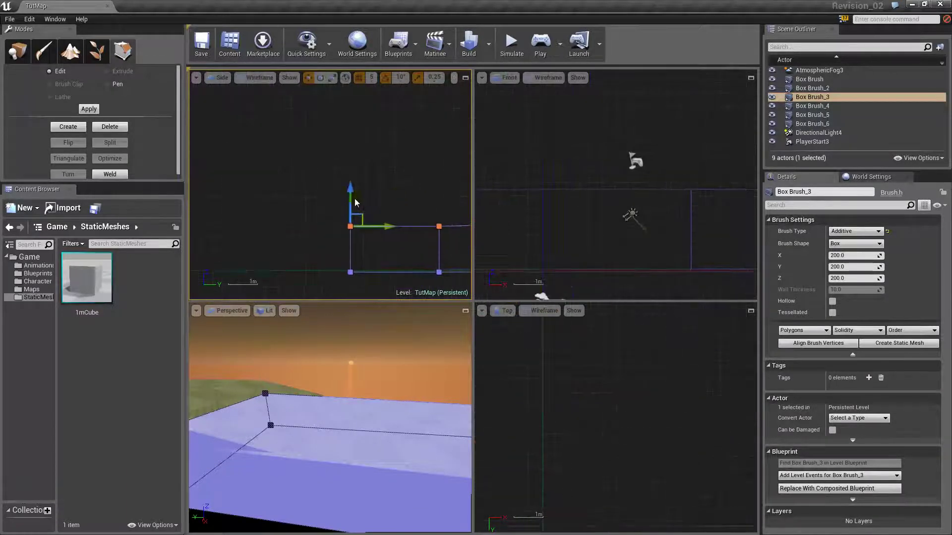
pyautogui.moveTo(365, 184); pyautogui.dragTo(366, 185)
pyautogui.moveTo(386, 197)
pyautogui.mouseDown(button='right')
pyautogui.moveTo(410, 197)
pyautogui.moveTo(311, 174)
pyautogui.mouseUp(button='right')
pyautogui.scroll(-5, 311, 173)
pyautogui.click(311, 172)
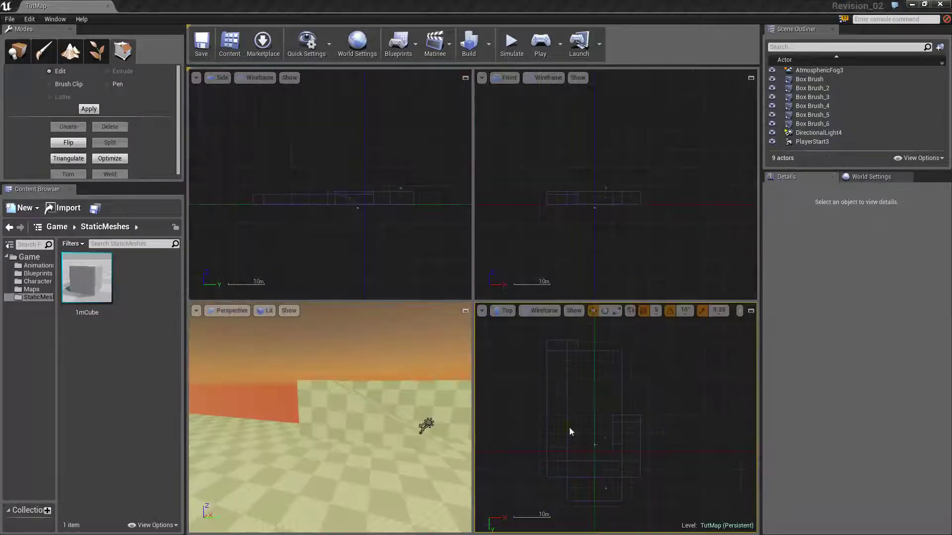
# Step: Extend the corner arm along positive X by moving its end vertices to the far edge of the floor
pyautogui.scroll(-1, 570, 431)
pyautogui.moveTo(585, 421)
pyautogui.mouseDown(button='right')
pyautogui.moveTo(605, 410)
pyautogui.moveTo(581, 411)
pyautogui.mouseUp(button='right')
pyautogui.moveTo(431, 389)
pyautogui.mouseDown(button='right')
pyautogui.moveTo(397, 416)
pyautogui.moveTo(327, 431)
pyautogui.moveTo(297, 414)
pyautogui.moveTo(397, 397)
pyautogui.mouseUp(button='right')
pyautogui.click(312, 407)
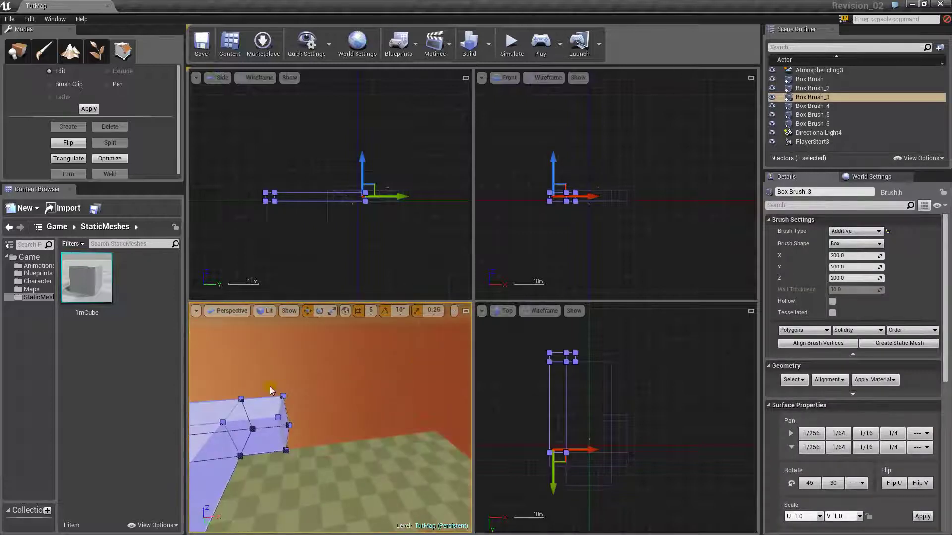
pyautogui.scroll(2, 570, 343)
pyautogui.click(578, 357)
pyautogui.moveTo(616, 362); pyautogui.dragTo(653, 360)
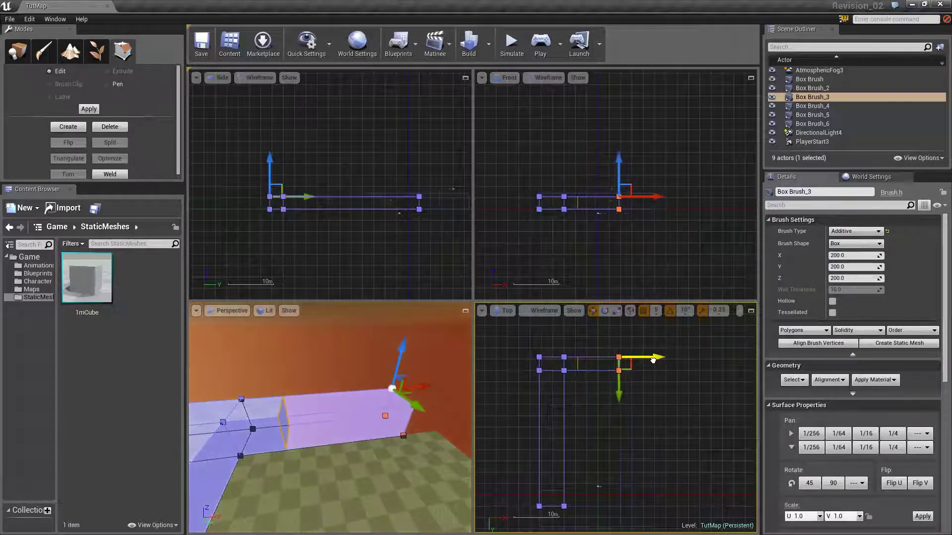
pyautogui.scroll(4, 645, 401)
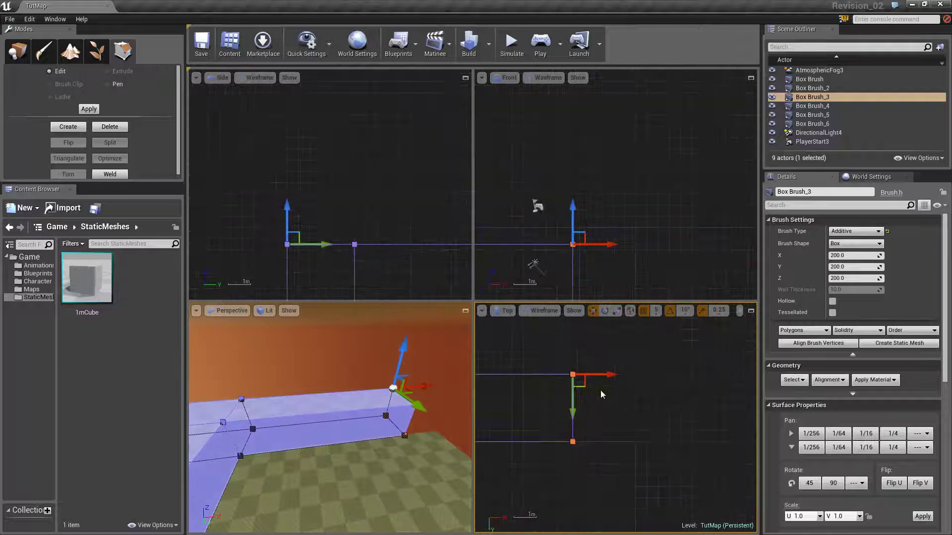
pyautogui.moveTo(655, 388); pyautogui.dragTo(664, 390)
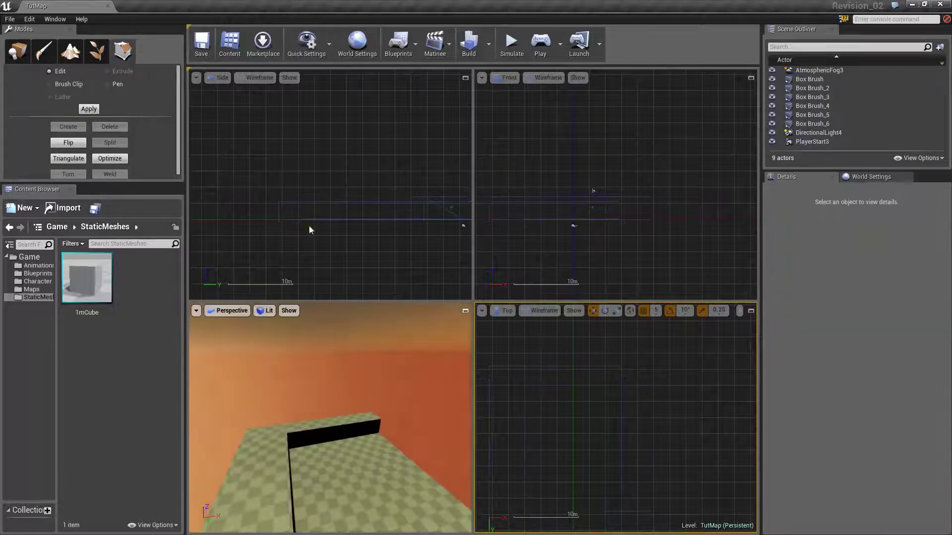
# Step: Place another additive box brush and move it toward negative Y and positive X, beyond the corner arm's end
pyautogui.hotkey('shift', '1')
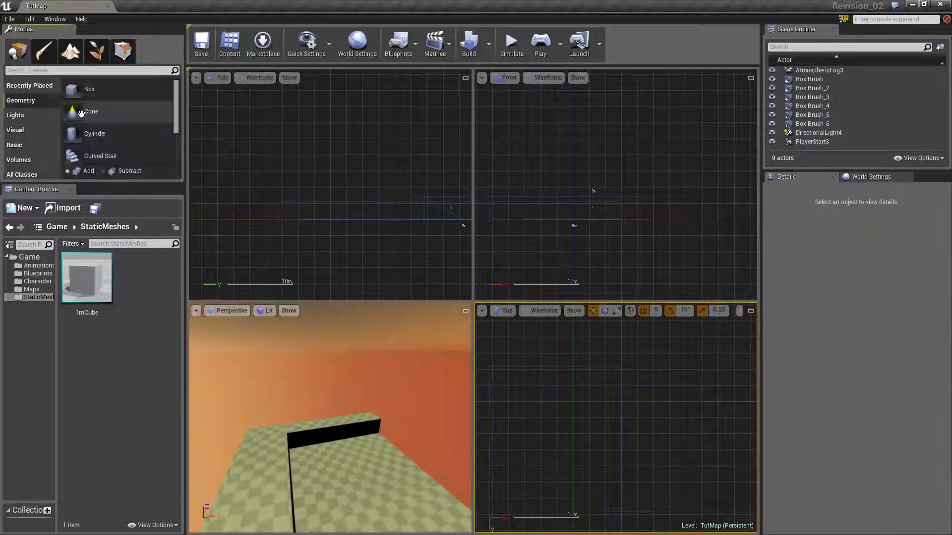
pyautogui.moveTo(96, 94); pyautogui.dragTo(312, 175)
pyautogui.moveTo(358, 202); pyautogui.dragTo(335, 193)
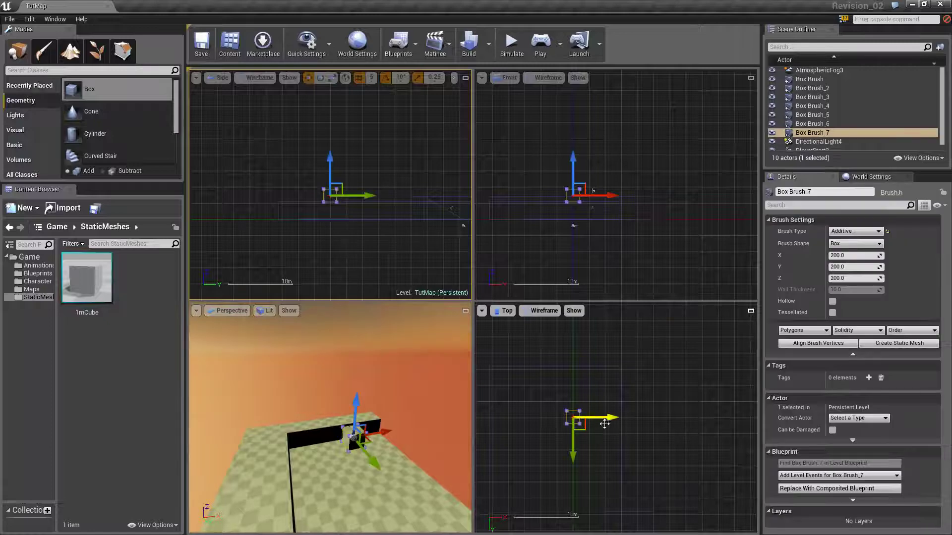
pyautogui.moveTo(605, 423); pyautogui.dragTo(654, 427)
pyautogui.click(574, 255)
pyautogui.scroll(4, 573, 251)
pyautogui.scroll(1, 383, 231)
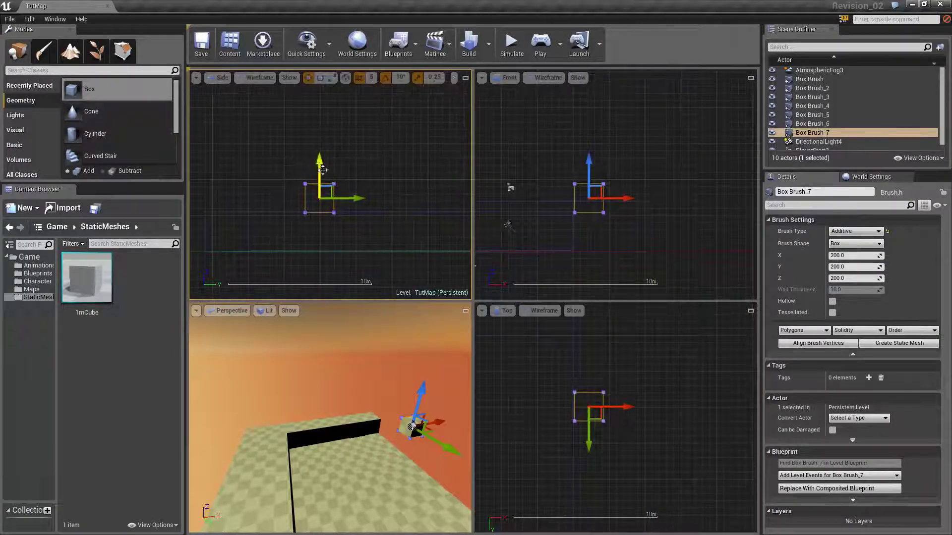
# Step: Lower the box to floor level and shift it along Y and X against the floor's outer edge near the arm's end
pyautogui.moveTo(320, 164); pyautogui.dragTo(320, 204)
pyautogui.scroll(10, 318, 228)
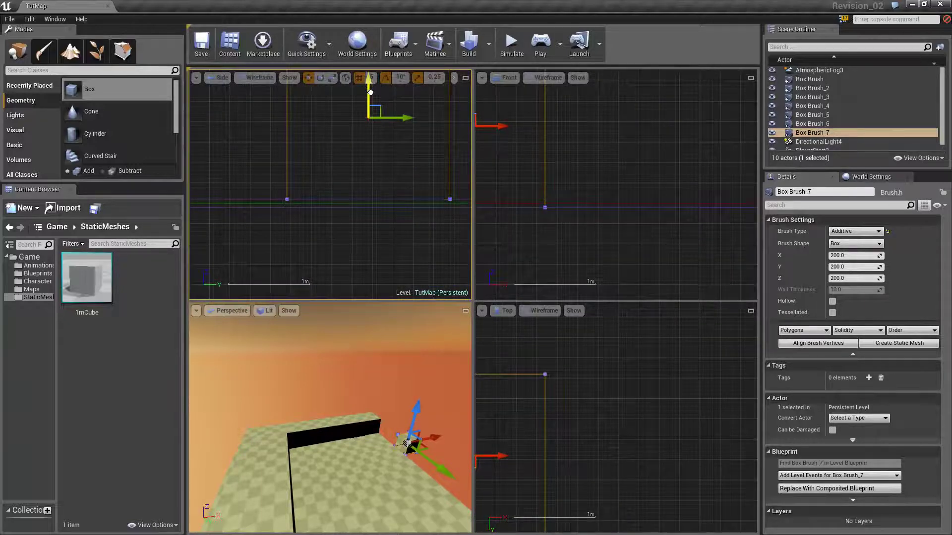
pyautogui.scroll(-4, 377, 163)
pyautogui.moveTo(416, 180); pyautogui.dragTo(314, 181)
pyautogui.scroll(4, 614, 367)
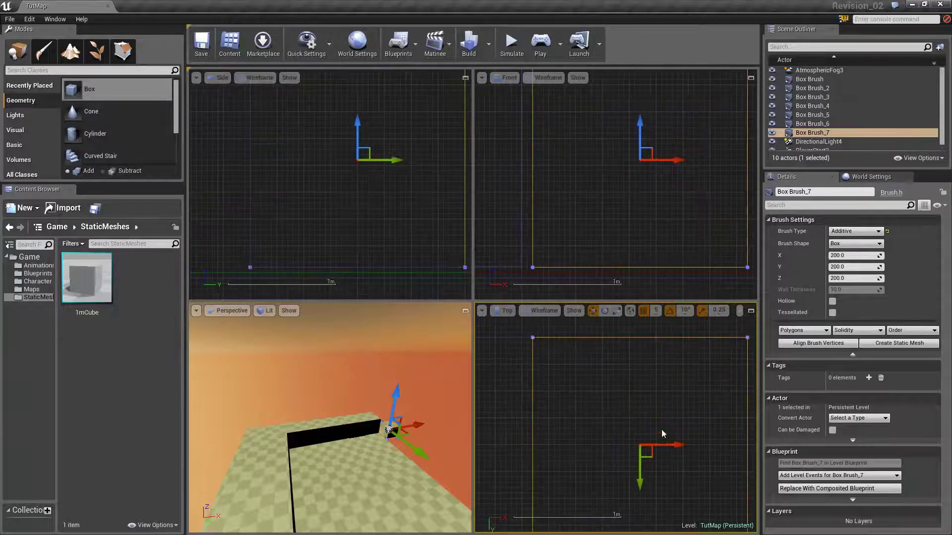
pyautogui.moveTo(674, 453); pyautogui.dragTo(657, 448)
pyautogui.scroll(-4, 583, 406)
# Step: Lengthen the box about 3 m toward negative Y by moving the vertices of that end
pyautogui.click(123, 51)
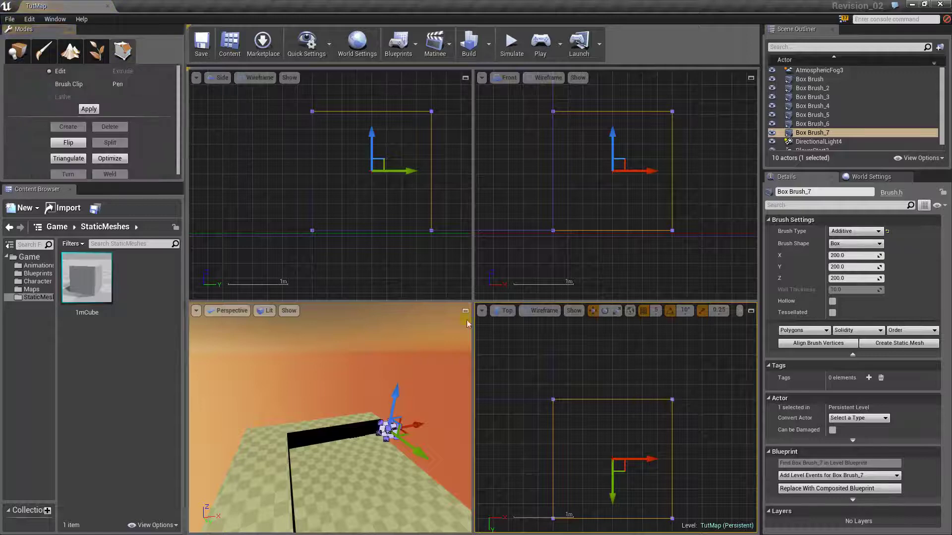
pyautogui.moveTo(538, 387); pyautogui.dragTo(689, 416)
pyautogui.moveTo(644, 351); pyautogui.dragTo(637, 414, button='right')
pyautogui.scroll(-3, 637, 414)
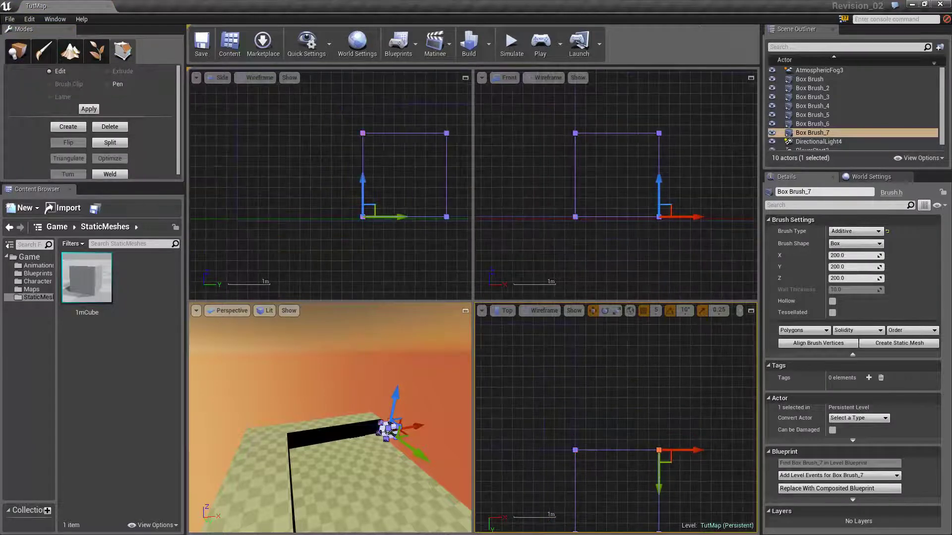
pyautogui.moveTo(657, 488); pyautogui.dragTo(657, 365)
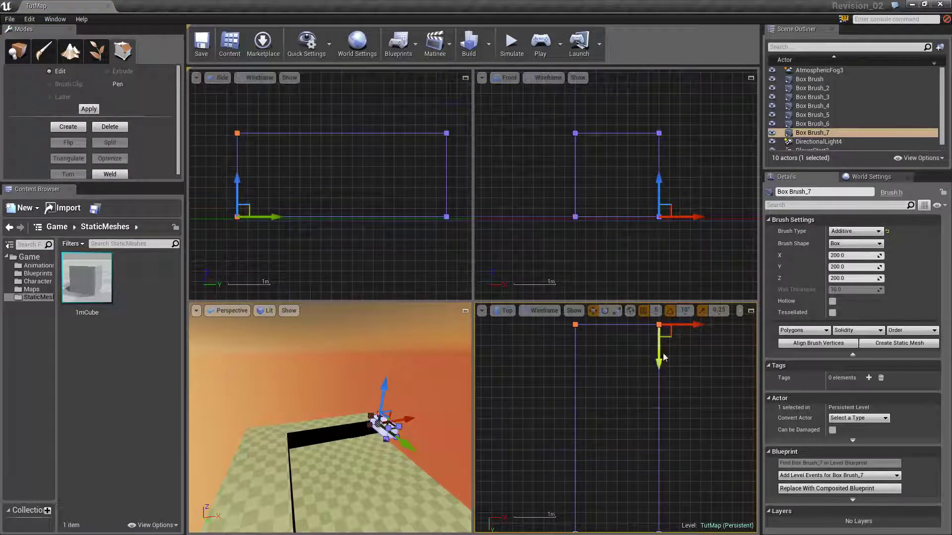
# Step: Lengthen the border box toward positive Y to about 8 m by moving its end vertices along the floor's edge
pyautogui.scroll(-3, 666, 360)
pyautogui.moveTo(675, 409); pyautogui.dragTo(677, 408)
pyautogui.moveTo(712, 439); pyautogui.dragTo(677, 350, button='right')
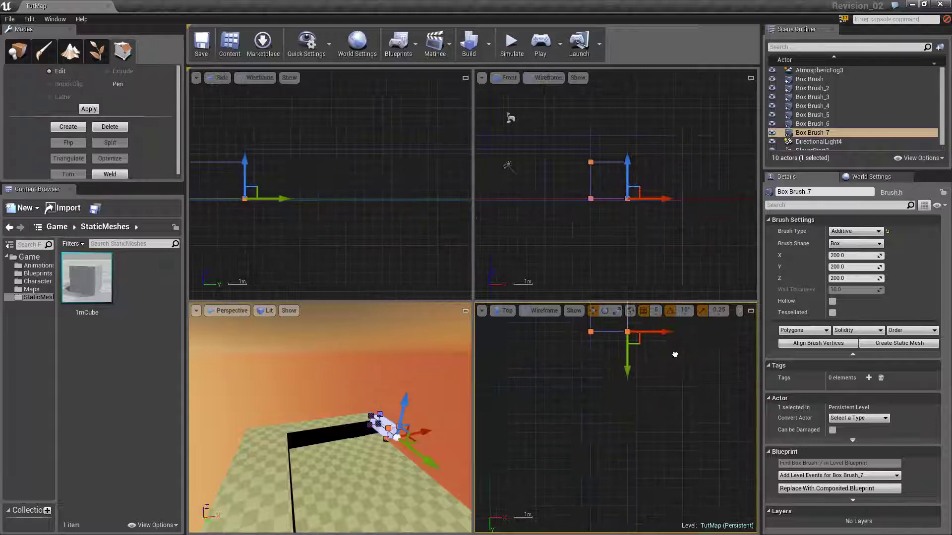
pyautogui.scroll(-4, 653, 378)
pyautogui.scroll(3, 653, 379)
pyautogui.moveTo(639, 378); pyautogui.dragTo(638, 420)
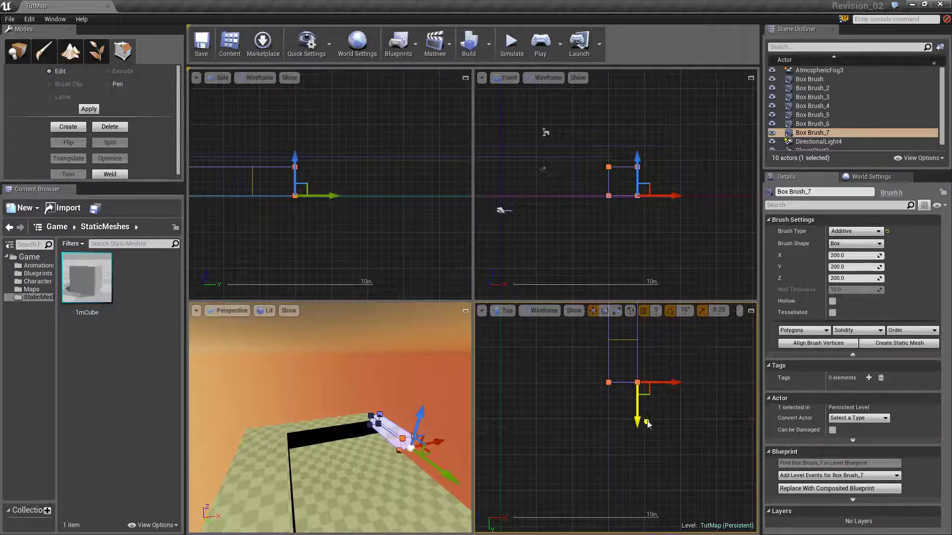
pyautogui.scroll(3, 644, 404)
pyautogui.scroll(-12, 622, 392)
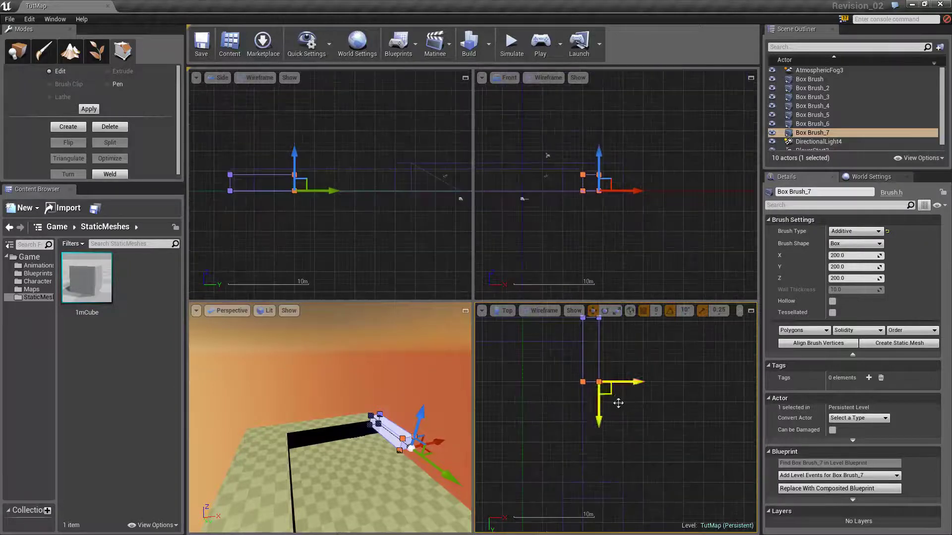
pyautogui.scroll(2, 615, 416)
pyautogui.click(598, 375)
pyautogui.click(597, 373)
pyautogui.click(629, 417)
# Step: Place another additive box brush and move it toward positive X, in line with the lengthened border box
pyautogui.scroll(-1, 630, 417)
pyautogui.moveTo(630, 417)
pyautogui.mouseDown(button='right')
pyautogui.moveTo(678, 377)
pyautogui.moveTo(639, 384)
pyautogui.mouseUp(button='right')
pyautogui.scroll(-1, 639, 384)
pyautogui.scroll(1, 640, 382)
pyautogui.click(19, 51)
pyautogui.moveTo(85, 90); pyautogui.dragTo(296, 172)
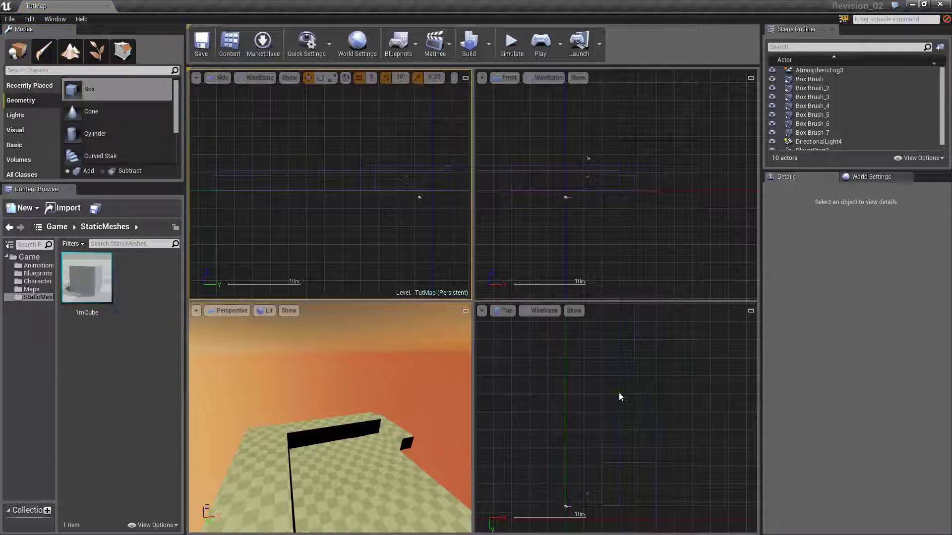
pyautogui.moveTo(591, 390); pyautogui.dragTo(654, 390)
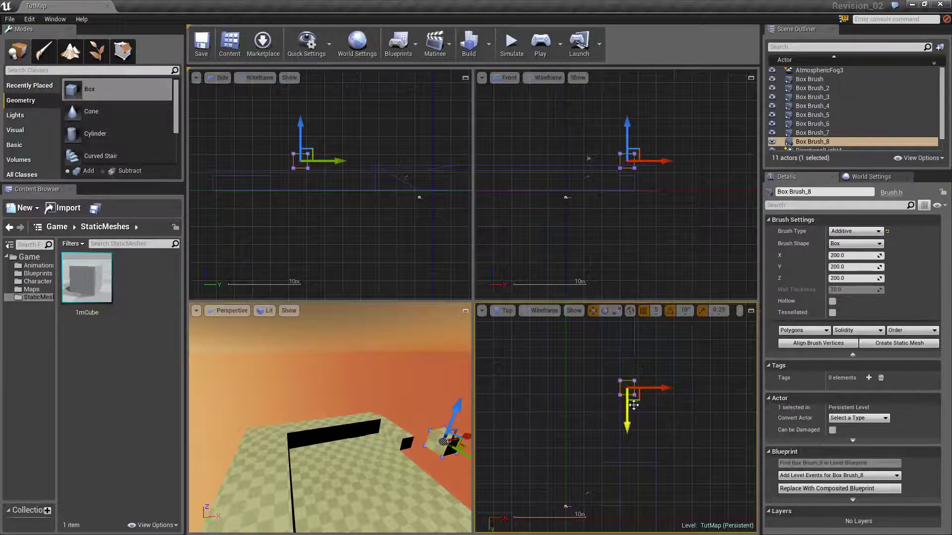
pyautogui.scroll(5, 588, 402)
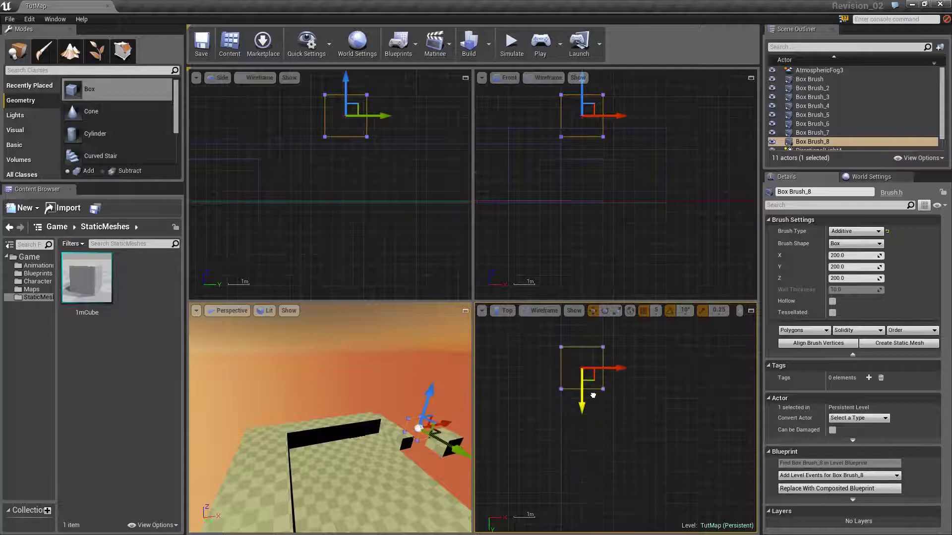
pyautogui.moveTo(593, 395); pyautogui.dragTo(592, 394)
pyautogui.scroll(5, 329, 172)
# Step: Raise the top vertices of the 8 m border box (Box Brush_7) by about 0.7 m
pyautogui.moveTo(279, 129)
pyautogui.mouseDown(button='right')
pyautogui.moveTo(329, 172)
pyautogui.moveTo(327, 200)
pyautogui.moveTo(418, 203)
pyautogui.mouseUp(button='right')
pyautogui.scroll(-5, 330, 172)
pyautogui.click(393, 432)
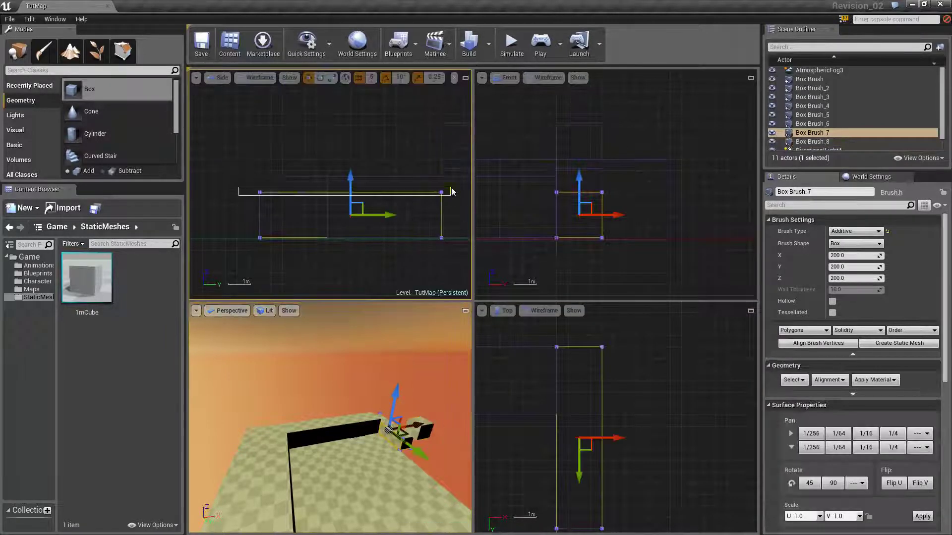
pyautogui.scroll(2, 317, 194)
pyautogui.scroll(-2, 242, 202)
pyautogui.keyDown('ctrl'); pyautogui.keyDown('alt'); pyautogui.moveTo(241, 207); pyautogui.dragTo(430, 195); pyautogui.keyUp('alt'); pyautogui.keyUp('ctrl')
pyautogui.click(123, 51)
pyautogui.scroll(6, 253, 195)
pyautogui.moveTo(275, 233); pyautogui.dragTo(285, 204)
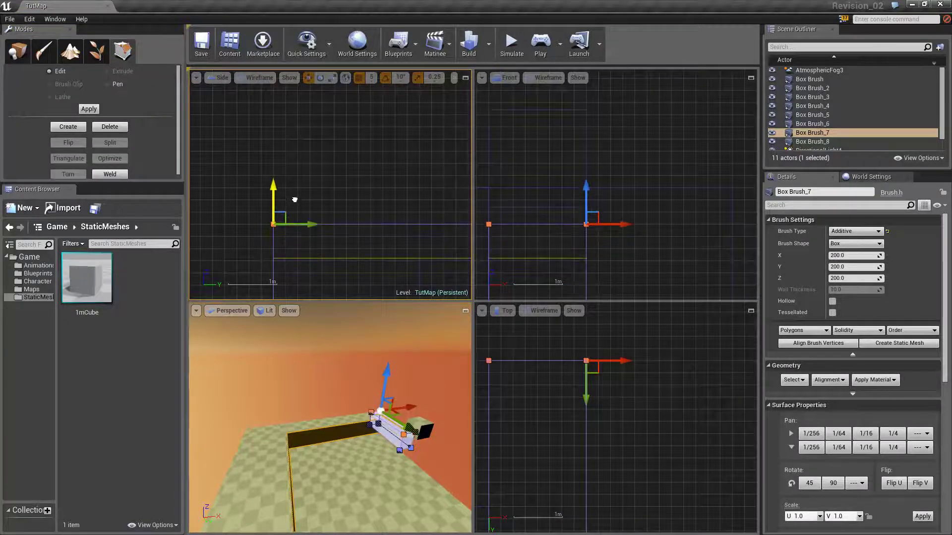
pyautogui.scroll(-3, 304, 197)
pyautogui.scroll(3, 304, 195)
# Step: Lower the new box at the border box's end to floor level and raise its top vertices about 0.7 m
pyautogui.click(312, 193)
pyautogui.scroll(2, 318, 192)
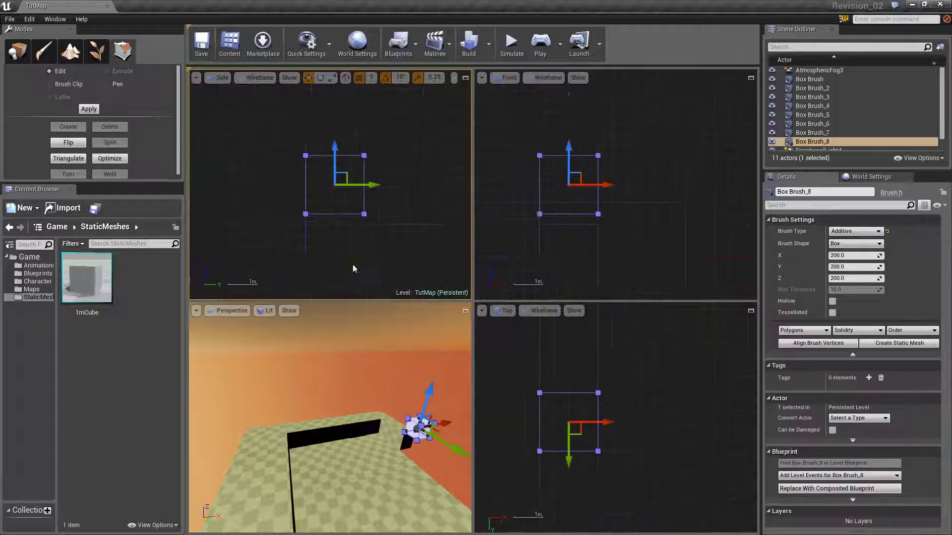
pyautogui.moveTo(355, 259); pyautogui.dragTo(357, 209, button='right')
pyautogui.moveTo(338, 104)
pyautogui.mouseDown()
pyautogui.moveTo(318, 194)
pyautogui.moveTo(375, 184)
pyautogui.mouseUp()
pyautogui.moveTo(309, 158); pyautogui.dragTo(332, 135)
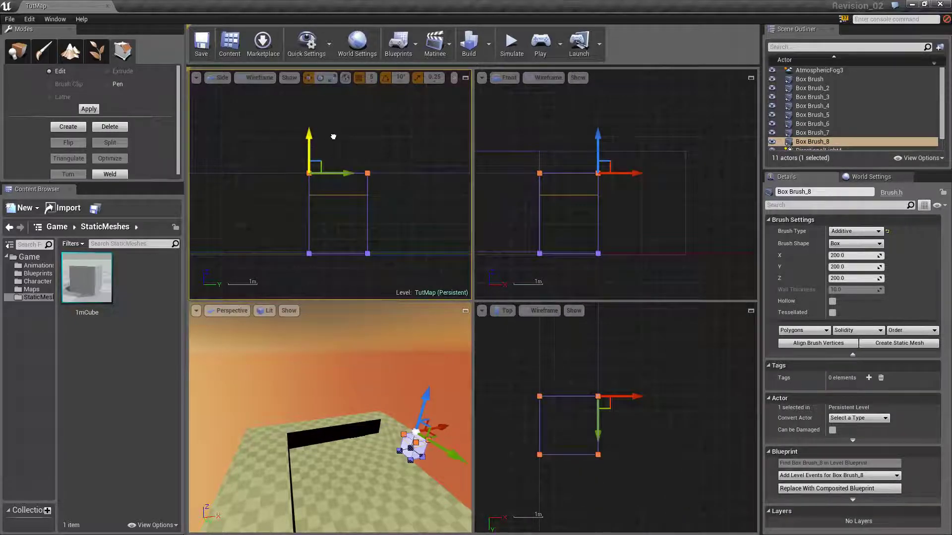
# Step: Lengthen the new box about 2.5 m toward positive Y by moving the vertices of that end
pyautogui.keyDown('ctrl'); pyautogui.keyDown('alt'); pyautogui.moveTo(392, 268); pyautogui.dragTo(392, 269); pyautogui.keyUp('alt'); pyautogui.keyUp('ctrl')
pyautogui.moveTo(392, 268); pyautogui.dragTo(291, 251, button='right')
pyautogui.moveTo(297, 239); pyautogui.dragTo(366, 269)
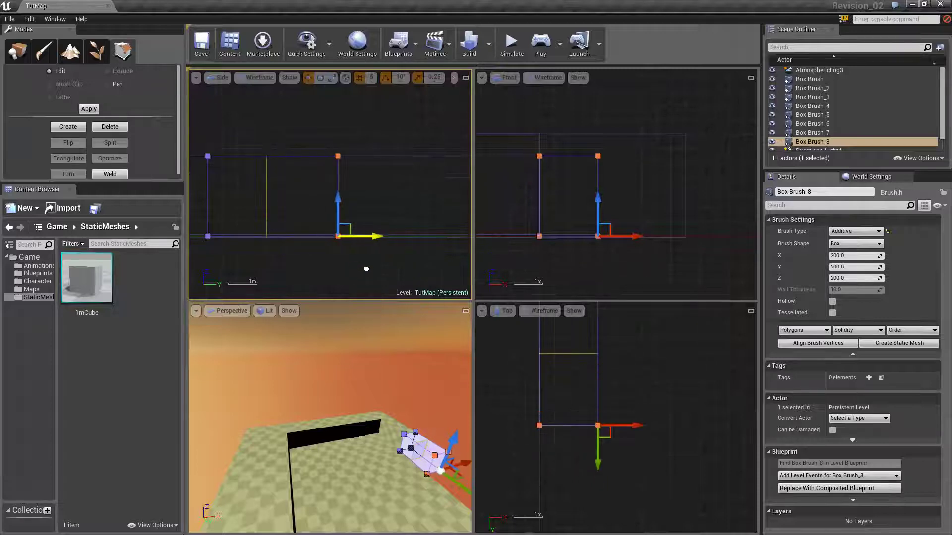
pyautogui.scroll(3, 347, 223)
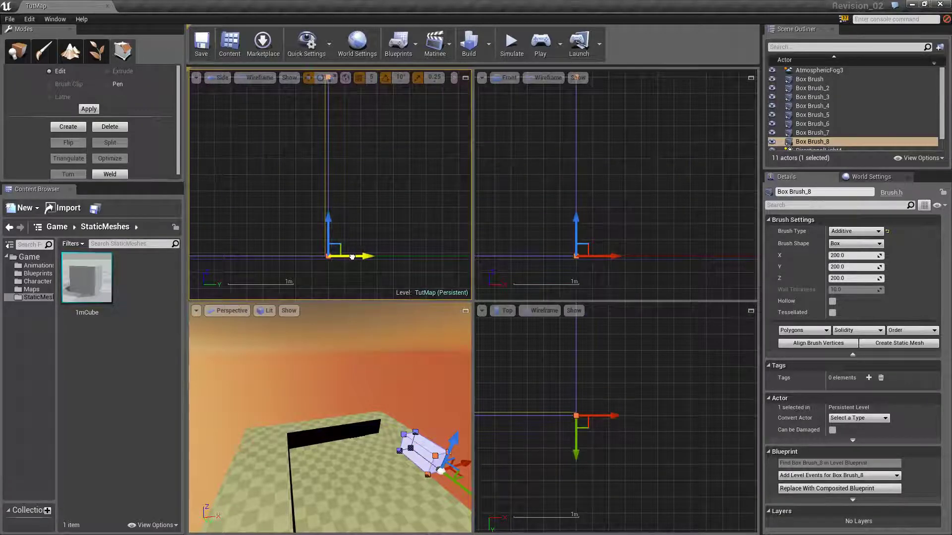
pyautogui.scroll(-4, 594, 405)
pyautogui.scroll(2, 603, 455)
# Step: Widen the box about 2 m toward negative X by moving the vertices of that side
pyautogui.keyDown('ctrl'); pyautogui.keyDown('alt'); pyautogui.moveTo(596, 456); pyautogui.dragTo(554, 454); pyautogui.keyUp('alt'); pyautogui.keyUp('ctrl')
pyautogui.scroll(1, 586, 450)
pyautogui.scroll(-3, 599, 442)
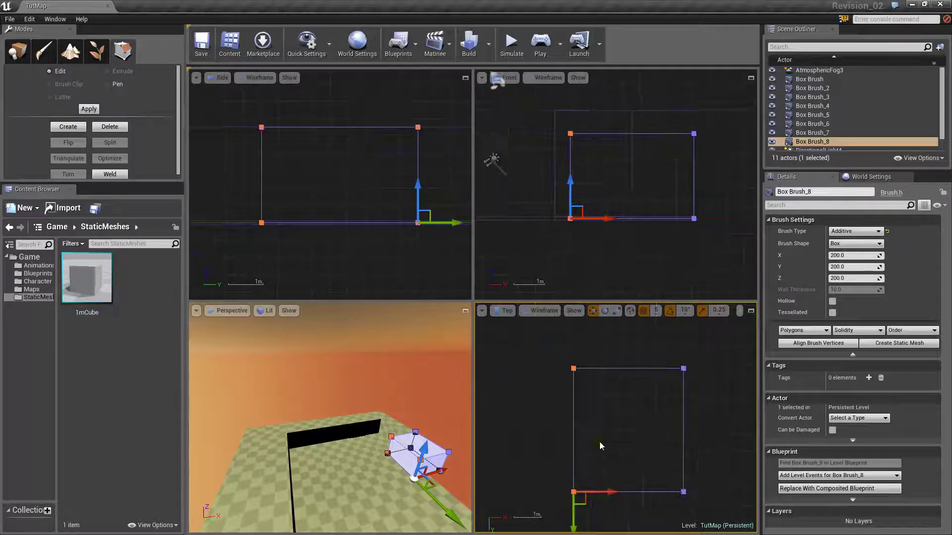
pyautogui.moveTo(669, 462); pyautogui.dragTo(697, 404, button='right')
pyautogui.scroll(3, 694, 404)
pyautogui.click(636, 419)
pyautogui.hotkey('ctrl', 'z')
# Step: Move the box's negative X side vertices about 0.5 m further toward negative X
pyautogui.moveTo(575, 406)
pyautogui.keyDown('ctrl'); pyautogui.keyDown('alt'); pyautogui.mouseDown()
pyautogui.moveTo(655, 388)
pyautogui.moveTo(631, 420)
pyautogui.mouseUp(); pyautogui.keyUp('alt'); pyautogui.keyUp('ctrl')
pyautogui.scroll(2, 656, 392)
pyautogui.moveTo(575, 374); pyautogui.dragTo(606, 432, button='right')
pyautogui.scroll(-3, 606, 432)
pyautogui.keyDown('ctrl'); pyautogui.keyDown('alt'); pyautogui.moveTo(577, 350); pyautogui.dragTo(588, 445); pyautogui.keyUp('alt'); pyautogui.keyUp('ctrl')
pyautogui.scroll(7, 595, 436)
pyautogui.moveTo(584, 442); pyautogui.dragTo(627, 405, button='right')
pyautogui.scroll(-1, 625, 417)
pyautogui.moveTo(623, 437); pyautogui.dragTo(611, 437)
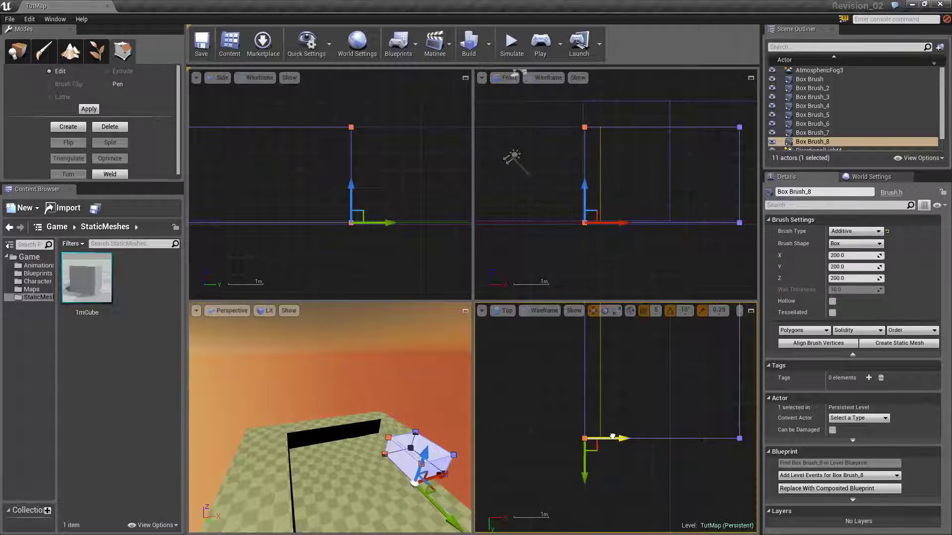
# Step: Extend the widened box about 2 m further toward positive Y using its end vertices
pyautogui.click(636, 406)
pyautogui.scroll(-7, 635, 409)
pyautogui.click(629, 414)
pyautogui.scroll(1, 641, 423)
pyautogui.moveTo(641, 422); pyautogui.dragTo(566, 396, button='right')
pyautogui.moveTo(542, 397); pyautogui.dragTo(638, 371)
pyautogui.scroll(1, 605, 421)
pyautogui.moveTo(606, 421)
pyautogui.mouseDown()
pyautogui.moveTo(613, 451)
pyautogui.moveTo(613, 439)
pyautogui.mouseUp()
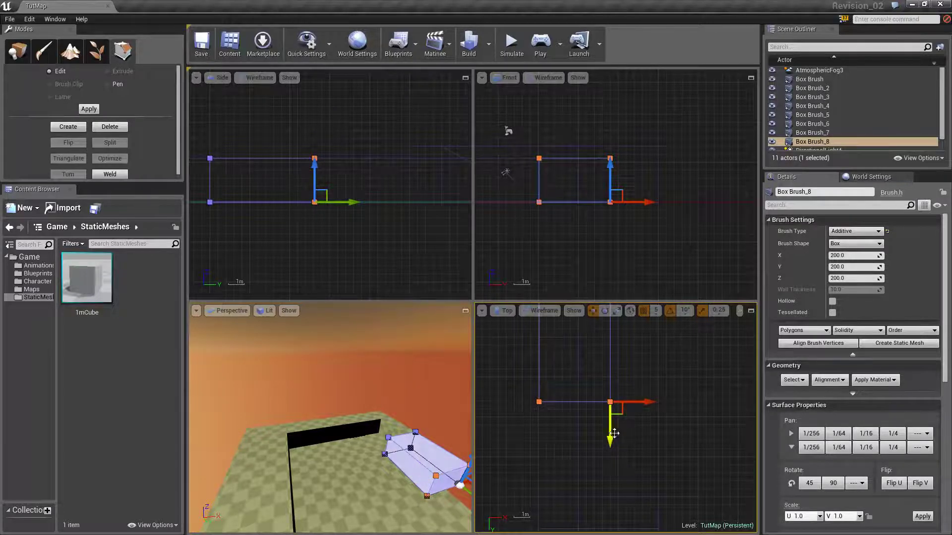
# Step: Reselect the box's positive Y end vertices and move them about 0.5 m further along Y
pyautogui.click(590, 434)
pyautogui.scroll(-3, 610, 416)
pyautogui.click(619, 405)
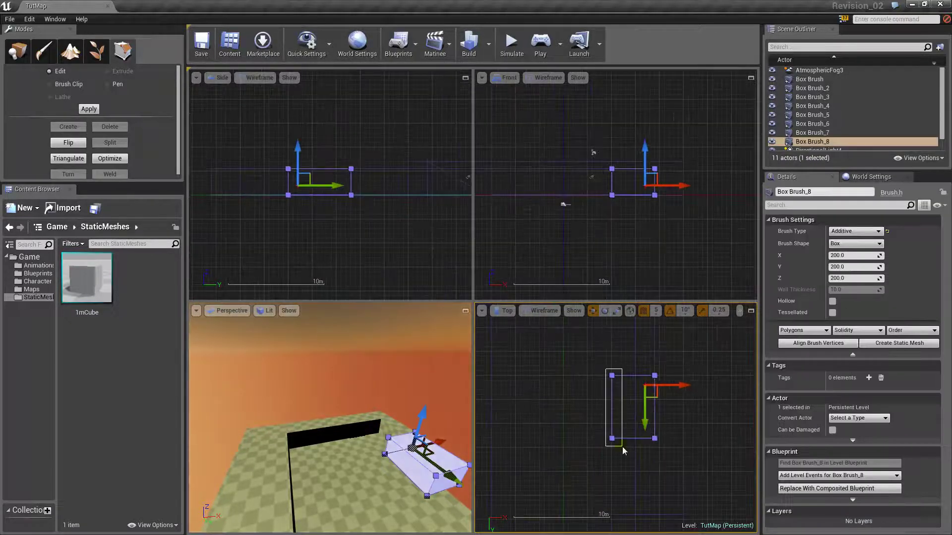
pyautogui.click(697, 456)
pyautogui.click(653, 451)
pyautogui.scroll(3, 654, 471)
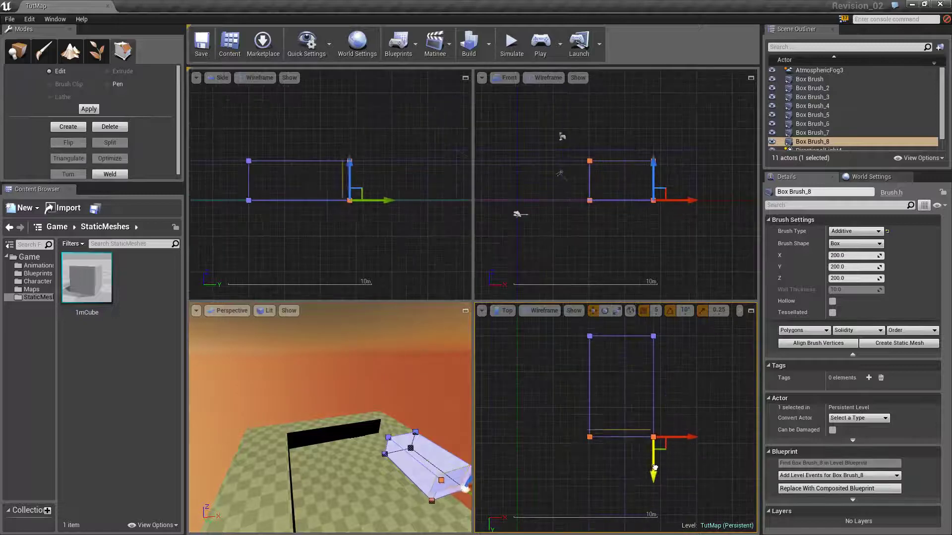
pyautogui.scroll(4, 656, 474)
pyautogui.scroll(-10, 639, 451)
pyautogui.click(653, 446)
# Step: Examine the border blocks and the overall floor layout in the top and perspective views
pyautogui.click(620, 408)
pyautogui.click(617, 403)
pyautogui.scroll(3, 616, 403)
pyautogui.moveTo(635, 422)
pyautogui.mouseDown()
pyautogui.moveTo(617, 423)
pyautogui.moveTo(632, 424)
pyautogui.mouseUp()
pyautogui.click(618, 424)
pyautogui.scroll(-5, 665, 413)
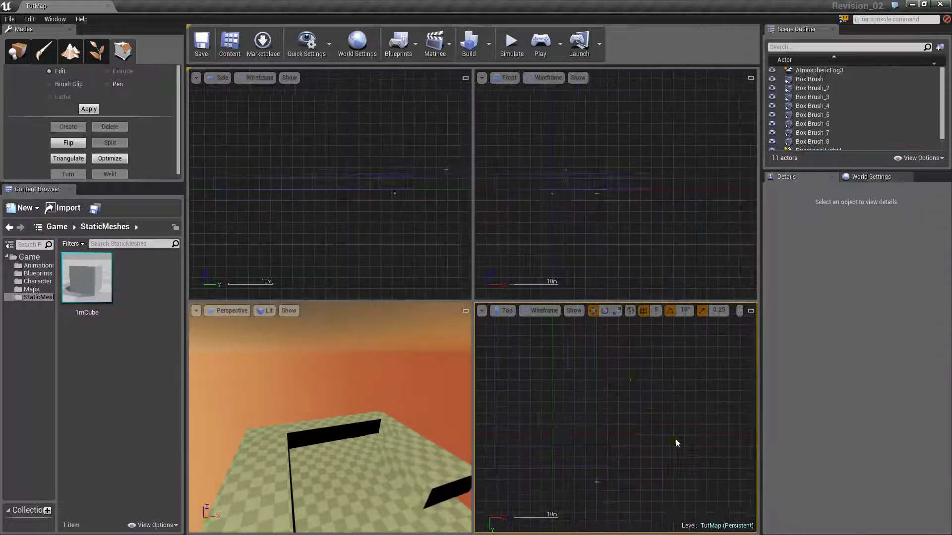
pyautogui.moveTo(668, 376); pyautogui.dragTo(648, 392, button='right')
pyautogui.moveTo(412, 464)
pyautogui.mouseDown(button='right')
pyautogui.moveTo(441, 466)
pyautogui.moveTo(429, 488)
pyautogui.moveTo(422, 459)
pyautogui.mouseUp(button='right')
pyautogui.press('s')
pyautogui.press('w')
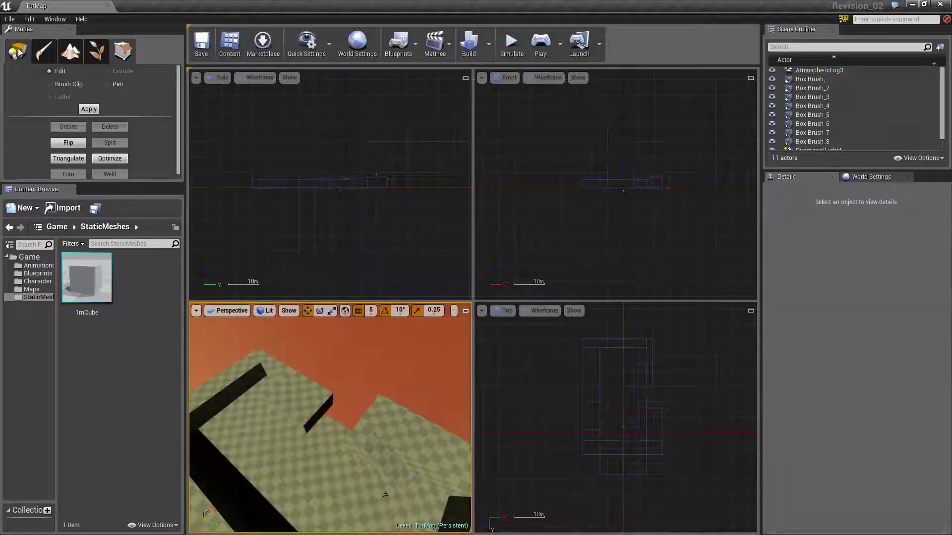
# Step: Place another additive box brush, lower it to the top of the negative Y border arm, and shift it along Y onto the arm
pyautogui.hotkey('shift', '1')
pyautogui.click(288, 169)
pyautogui.moveTo(281, 193); pyautogui.dragTo(290, 193)
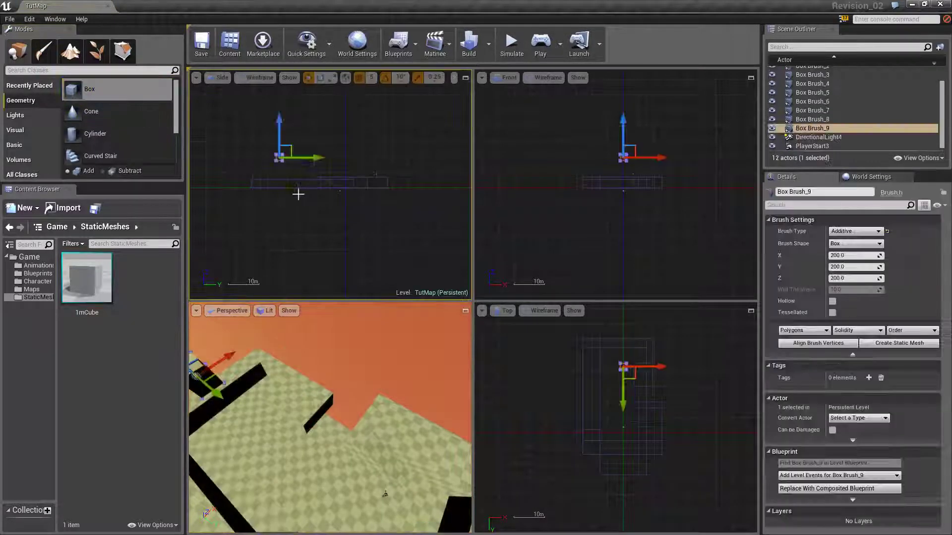
pyautogui.moveTo(376, 148)
pyautogui.mouseDown(button='right')
pyautogui.moveTo(321, 149)
pyautogui.moveTo(377, 152)
pyautogui.moveTo(417, 123)
pyautogui.mouseUp(button='right')
pyautogui.scroll(3, 377, 152)
pyautogui.moveTo(380, 123); pyautogui.dragTo(388, 154)
pyautogui.scroll(3, 385, 168)
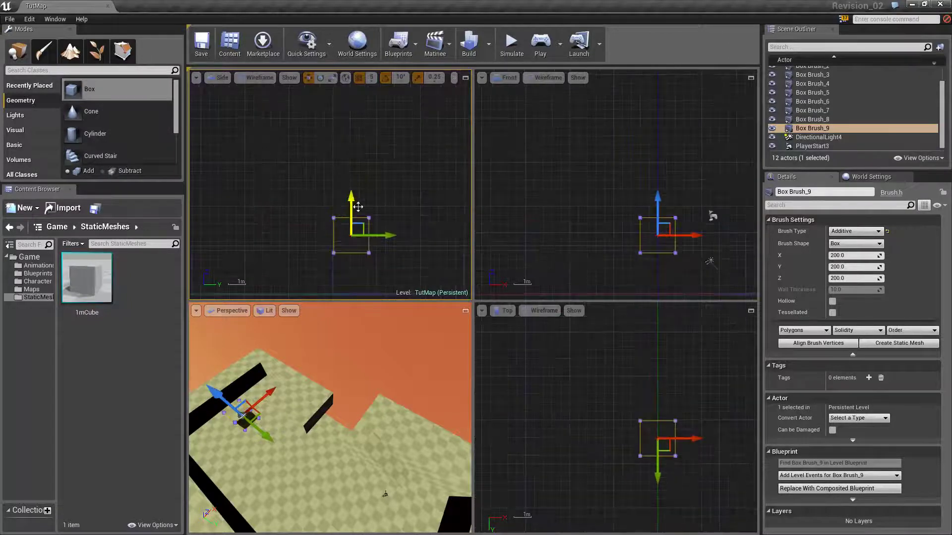
pyautogui.moveTo(364, 195); pyautogui.dragTo(433, 185, button='right')
pyautogui.moveTo(454, 219); pyautogui.dragTo(321, 233)
pyautogui.scroll(3, 317, 226)
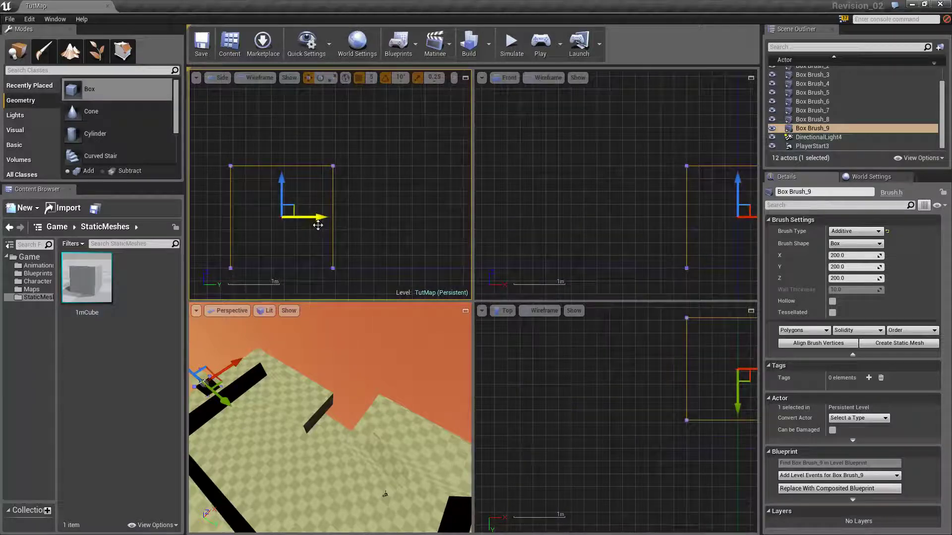
# Step: Widen the box along Y to about 3 m by moving the vertices of both ends outward
pyautogui.click(124, 52)
pyautogui.moveTo(313, 145)
pyautogui.mouseDown()
pyautogui.moveTo(368, 289)
pyautogui.moveTo(392, 275)
pyautogui.mouseUp()
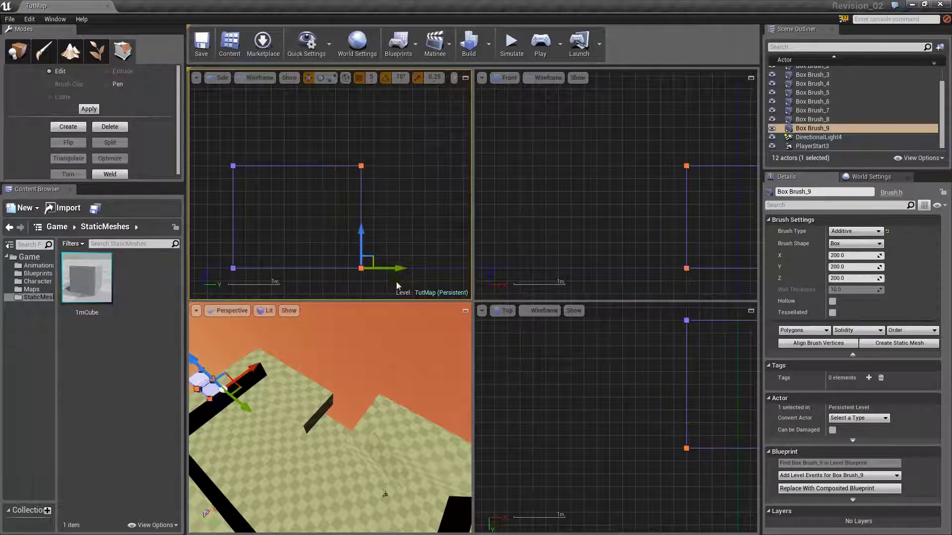
pyautogui.moveTo(397, 286); pyautogui.dragTo(451, 258, button='right')
pyautogui.moveTo(262, 116); pyautogui.dragTo(307, 251)
pyautogui.moveTo(310, 241); pyautogui.dragTo(298, 241)
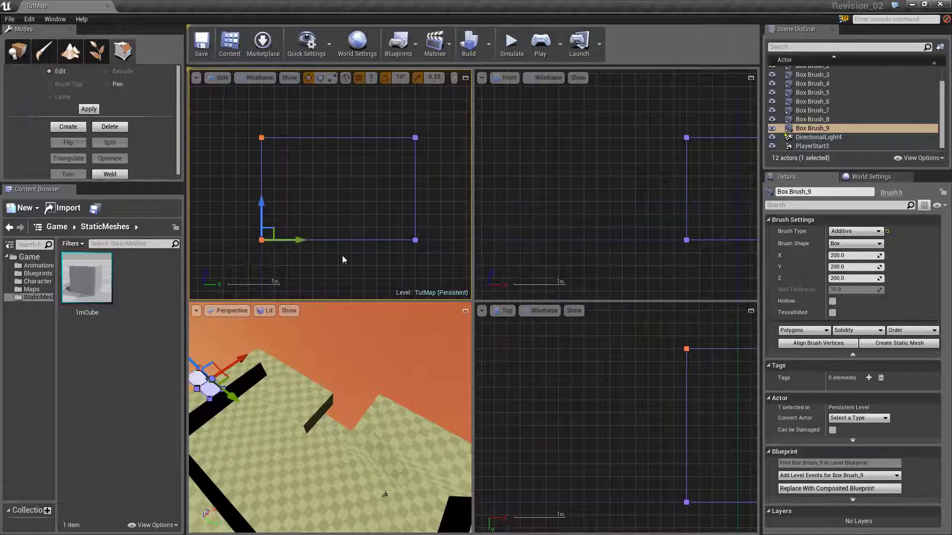
# Step: Raise the box's top vertices to make a tall block standing about 9.5 m high on the border arm
pyautogui.scroll(-5, 329, 208)
pyautogui.moveTo(261, 134); pyautogui.dragTo(431, 201)
pyautogui.scroll(-6, 353, 289)
pyautogui.moveTo(323, 198); pyautogui.dragTo(348, 91)
pyautogui.moveTo(396, 139); pyautogui.dragTo(369, 238, button='right')
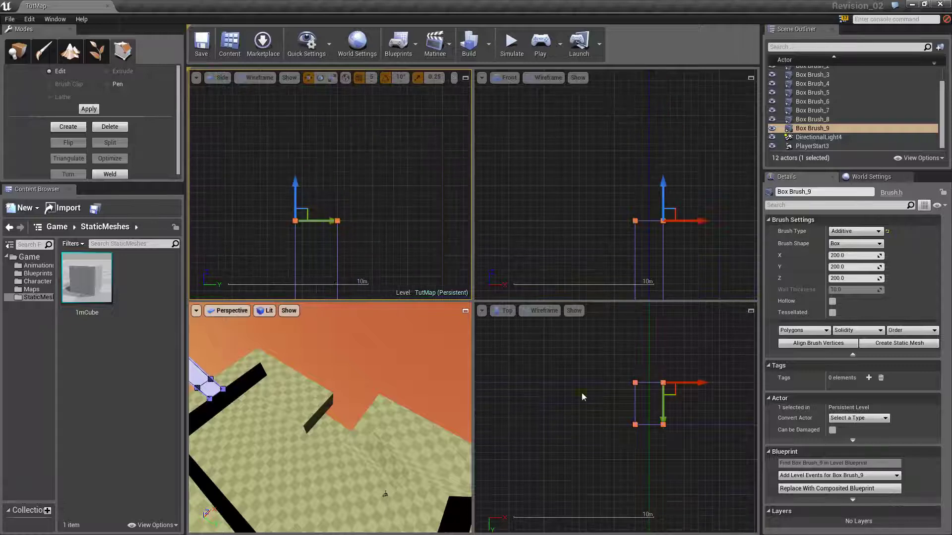
pyautogui.moveTo(417, 396)
pyautogui.mouseDown(button='right')
pyautogui.moveTo(432, 391)
pyautogui.moveTo(376, 357)
pyautogui.mouseUp(button='right')
# Step: Widen the tall block about 1.5 m toward positive X by moving the vertices of that side
pyautogui.moveTo(616, 393); pyautogui.dragTo(606, 387, button='right')
pyautogui.scroll(-1, 625, 393)
pyautogui.moveTo(640, 367); pyautogui.dragTo(659, 434)
pyautogui.moveTo(678, 387); pyautogui.dragTo(593, 396, button='right')
pyautogui.moveTo(593, 397); pyautogui.dragTo(609, 398)
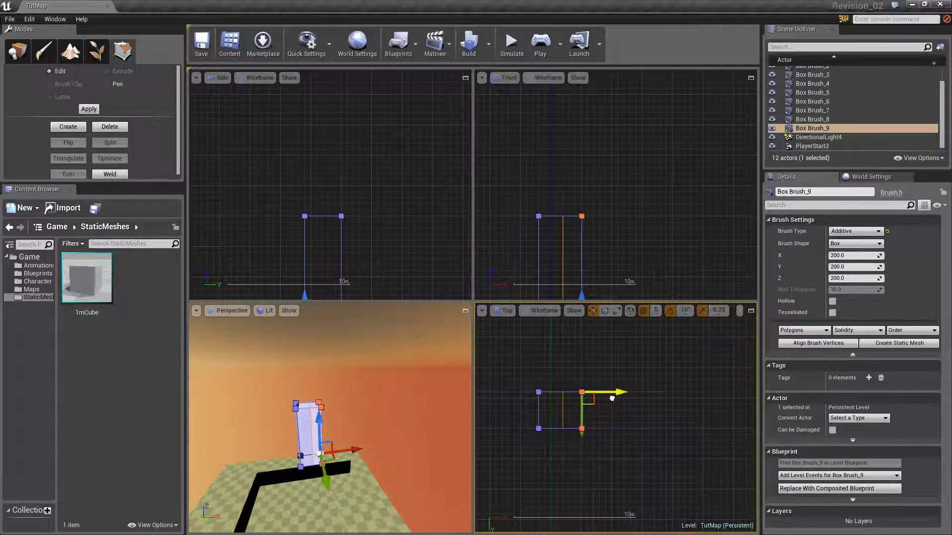
# Step: Widen the tall block about 4 m toward negative X by moving the opposite side's vertices
pyautogui.moveTo(547, 437); pyautogui.dragTo(547, 436)
pyautogui.moveTo(546, 436); pyautogui.dragTo(615, 432, button='right')
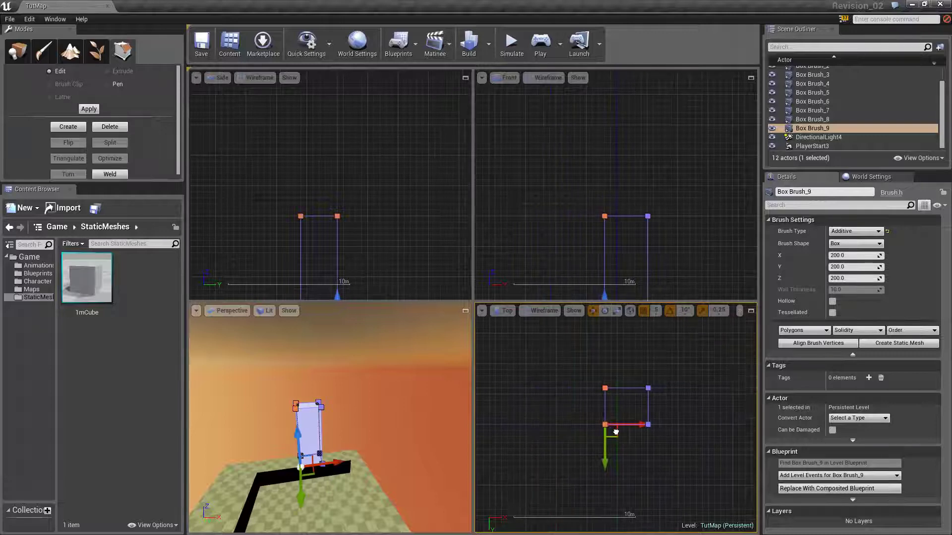
pyautogui.click(615, 429)
pyautogui.click(607, 398)
pyautogui.moveTo(590, 378)
pyautogui.mouseDown()
pyautogui.moveTo(625, 440)
pyautogui.moveTo(631, 426)
pyautogui.moveTo(588, 428)
pyautogui.mouseUp()
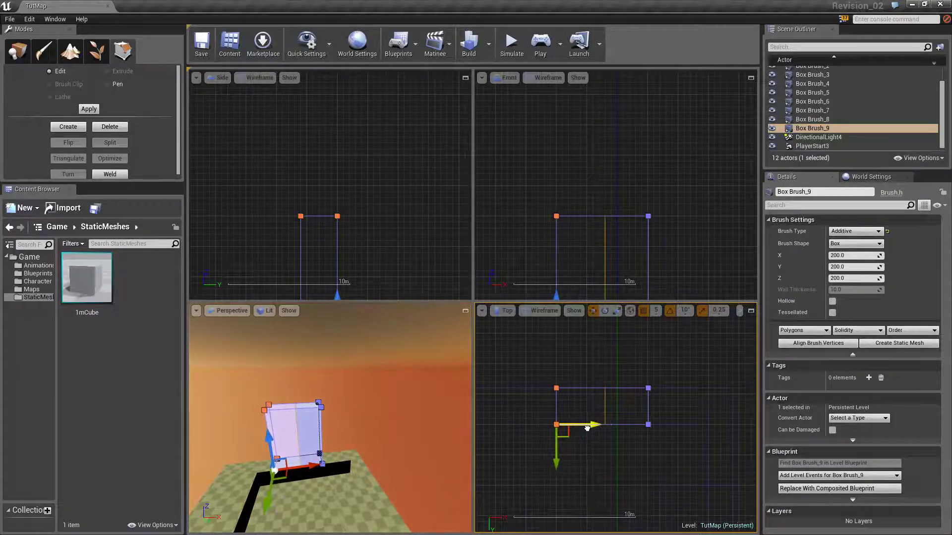
pyautogui.scroll(-4, 373, 238)
pyautogui.moveTo(372, 238); pyautogui.dragTo(373, 182, button='right')
pyautogui.click(349, 184)
pyautogui.click(351, 184)
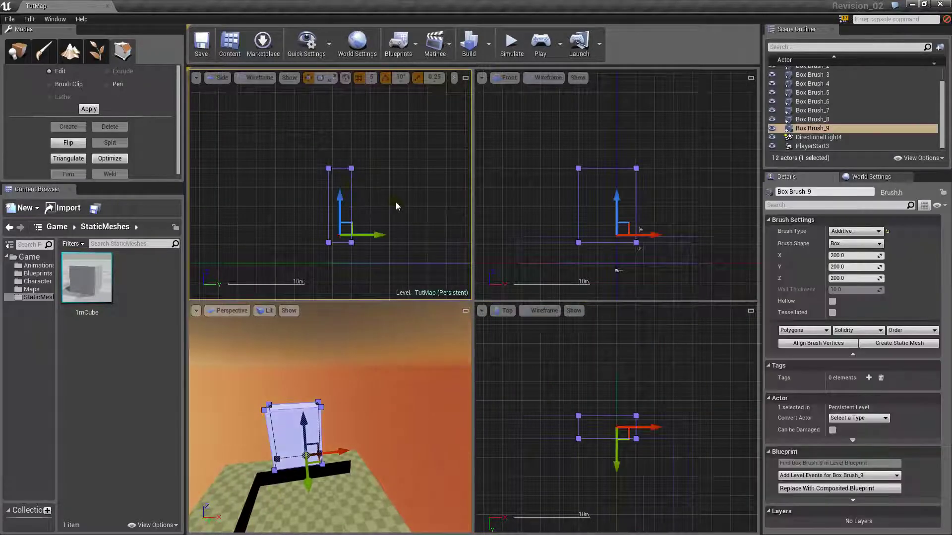
# Step: Raise the top vertices of the tall block by about another 2.5 m
pyautogui.scroll(4, 370, 160)
pyautogui.moveTo(284, 157); pyautogui.dragTo(345, 187)
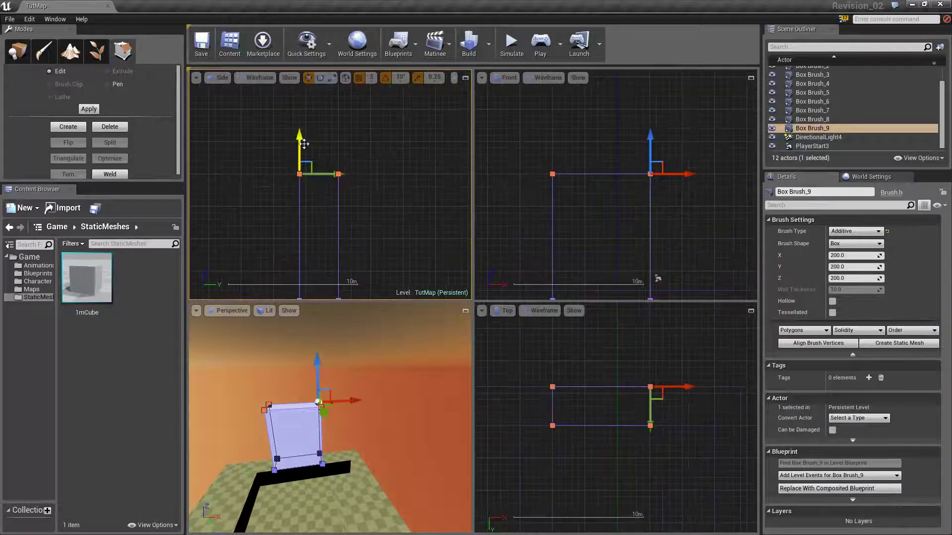
pyautogui.moveTo(300, 138); pyautogui.dragTo(323, 107)
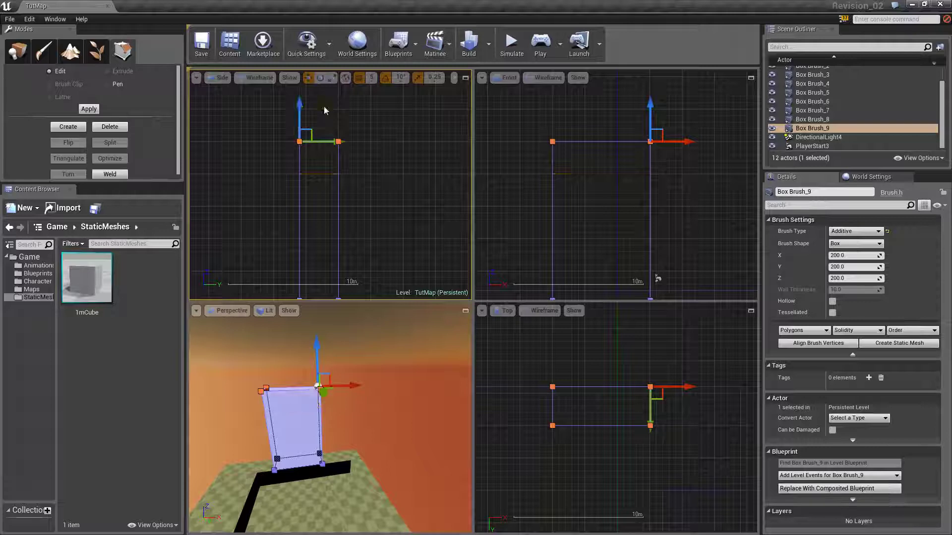
pyautogui.click(323, 111)
pyautogui.click(610, 389)
pyautogui.scroll(2, 607, 391)
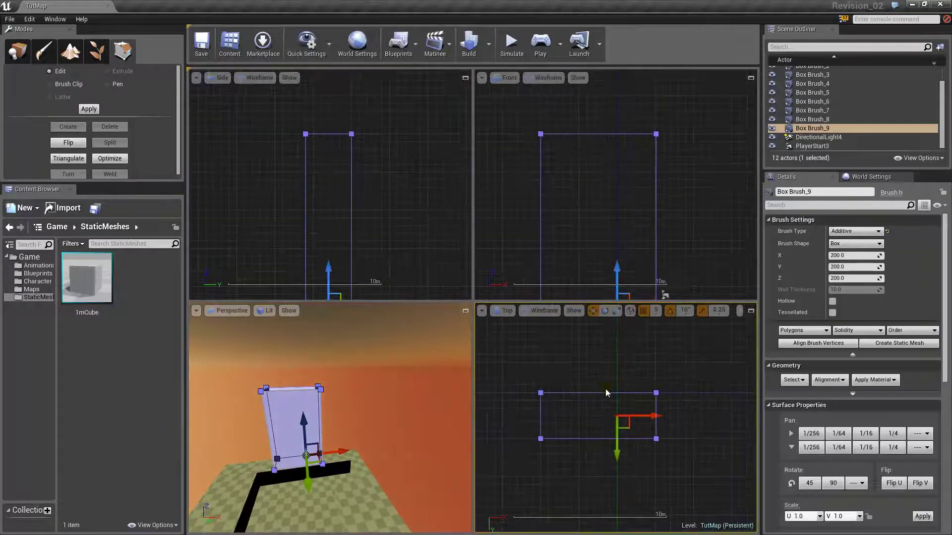
pyautogui.moveTo(606, 393); pyautogui.dragTo(588, 395, button='right')
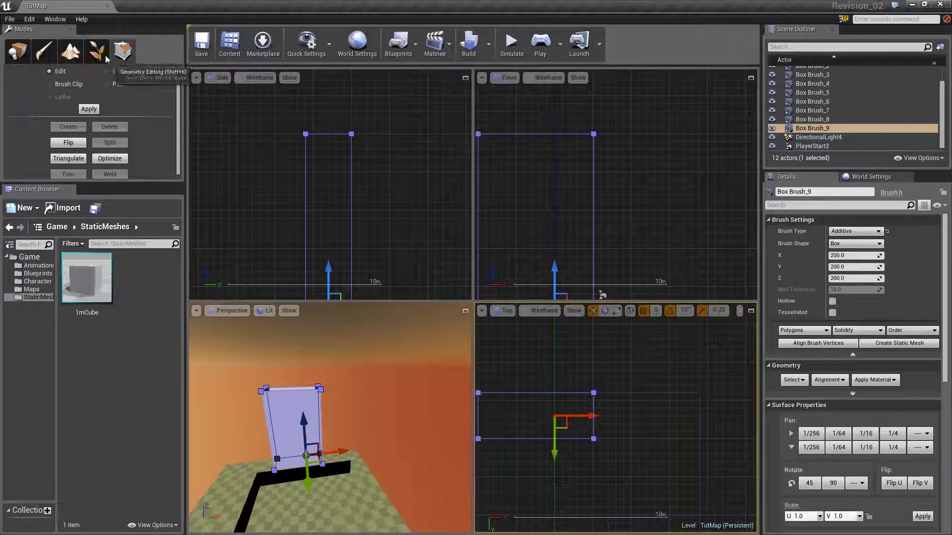
pyautogui.click(18, 51)
pyautogui.moveTo(380, 228); pyautogui.dragTo(380, 229, button='right')
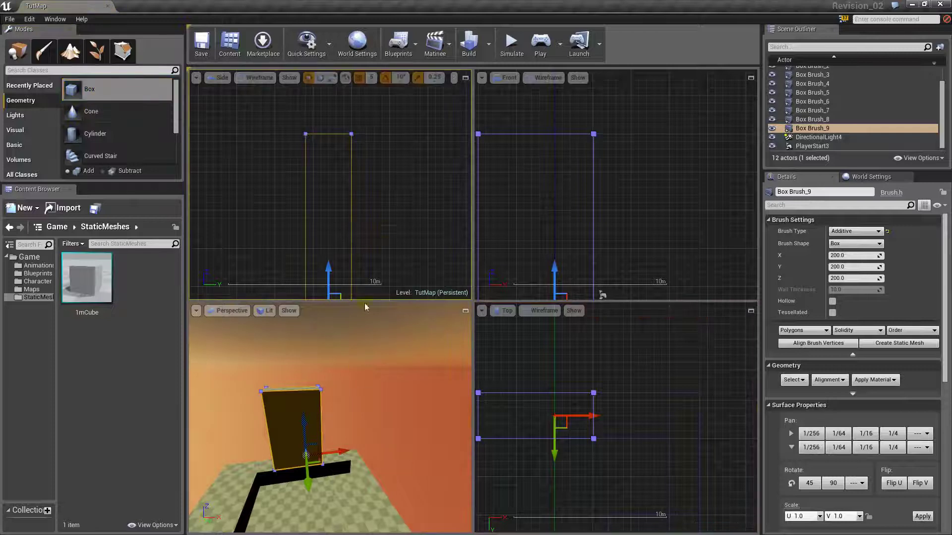
pyautogui.press('f')
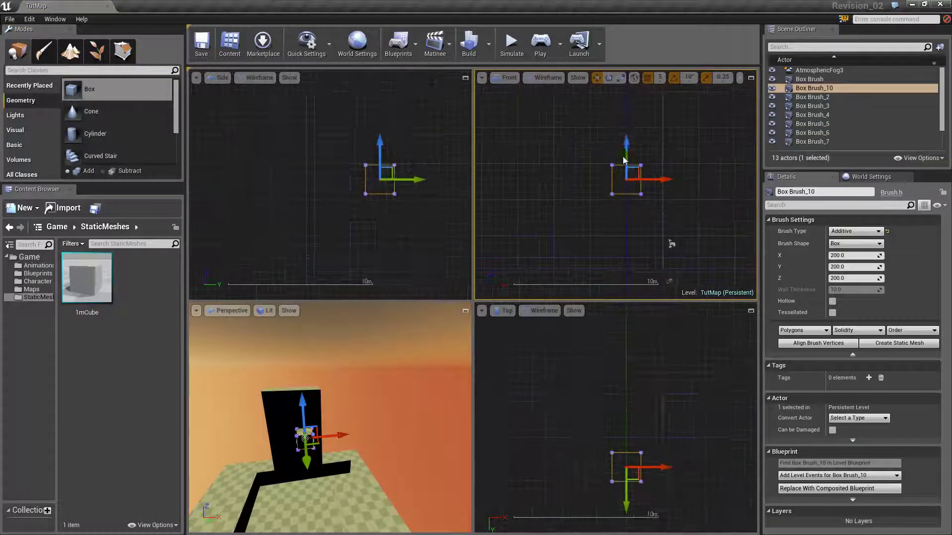
pyautogui.moveTo(341, 110); pyautogui.dragTo(342, 201)
pyautogui.scroll(-5, 371, 228)
pyautogui.moveTo(370, 228); pyautogui.dragTo(403, 214, button='right')
pyautogui.scroll(3, 403, 213)
pyautogui.moveTo(377, 228); pyautogui.dragTo(326, 232)
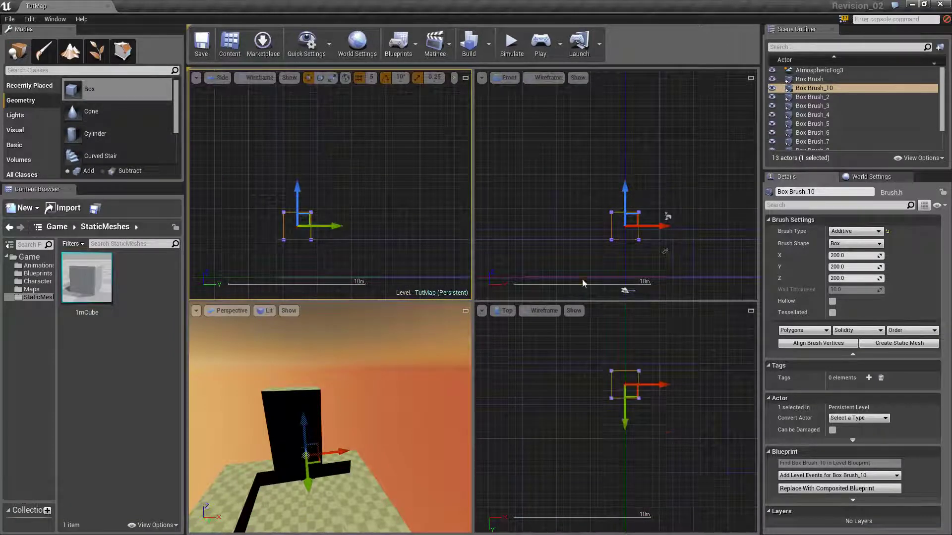
pyautogui.moveTo(588, 383); pyautogui.dragTo(511, 376, button='right')
pyautogui.moveTo(574, 378); pyautogui.dragTo(625, 390)
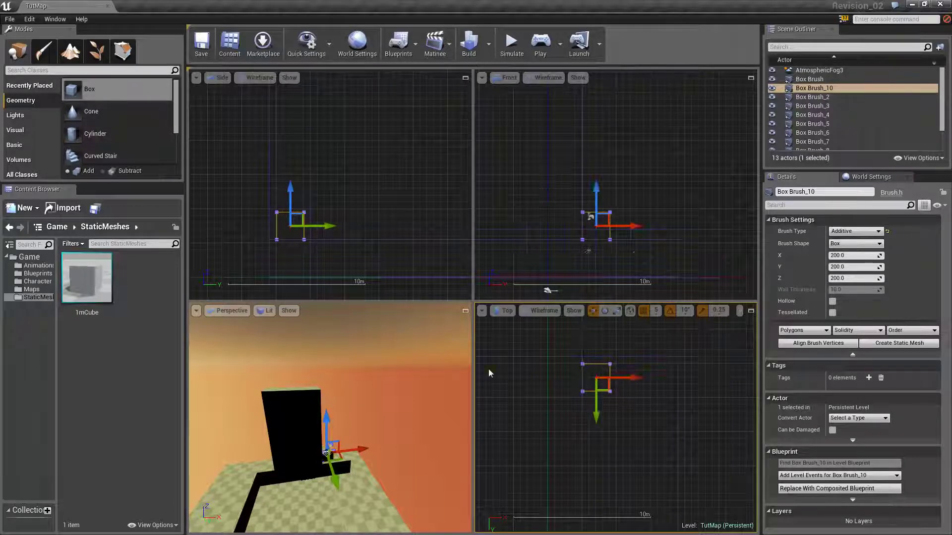
pyautogui.press('Delete')
# Step: Raise the top vertices of the platform box beside the border arm by about 0.7 m, level with the arm
pyautogui.scroll(-3, 435, 277)
pyautogui.moveTo(434, 276); pyautogui.dragTo(378, 231, button='right')
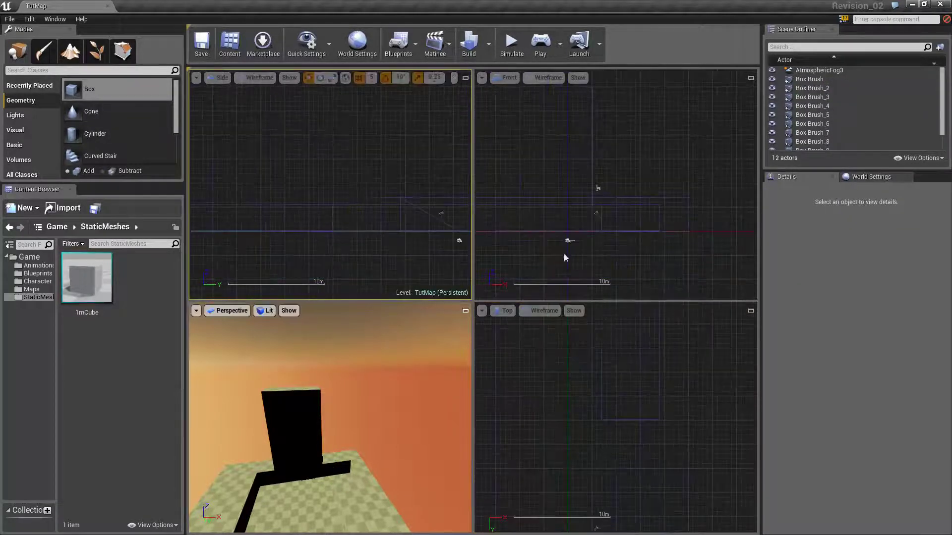
pyautogui.click(604, 402)
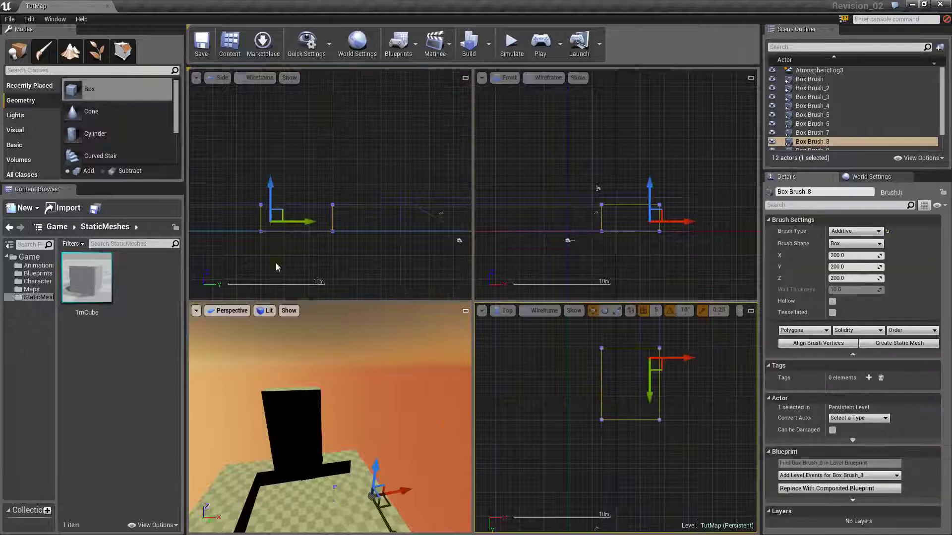
pyautogui.click(123, 49)
pyautogui.moveTo(223, 177); pyautogui.dragTo(348, 214)
pyautogui.scroll(2, 337, 196)
pyautogui.moveTo(253, 180); pyautogui.dragTo(259, 177)
pyautogui.click(294, 181)
pyautogui.moveTo(281, 171)
pyautogui.mouseDown(button='right')
pyautogui.moveTo(404, 177)
pyautogui.moveTo(281, 169)
pyautogui.mouseUp(button='right')
pyautogui.scroll(7, 400, 186)
pyautogui.click(316, 219)
pyautogui.scroll(-2, 308, 194)
pyautogui.scroll(-2, 308, 190)
# Step: Lower the platform's top vertices by about 5 cm to refine their alignment with the border arm
pyautogui.moveTo(251, 178); pyautogui.dragTo(427, 211)
pyautogui.moveTo(230, 176); pyautogui.dragTo(425, 209)
pyautogui.scroll(10, 253, 192)
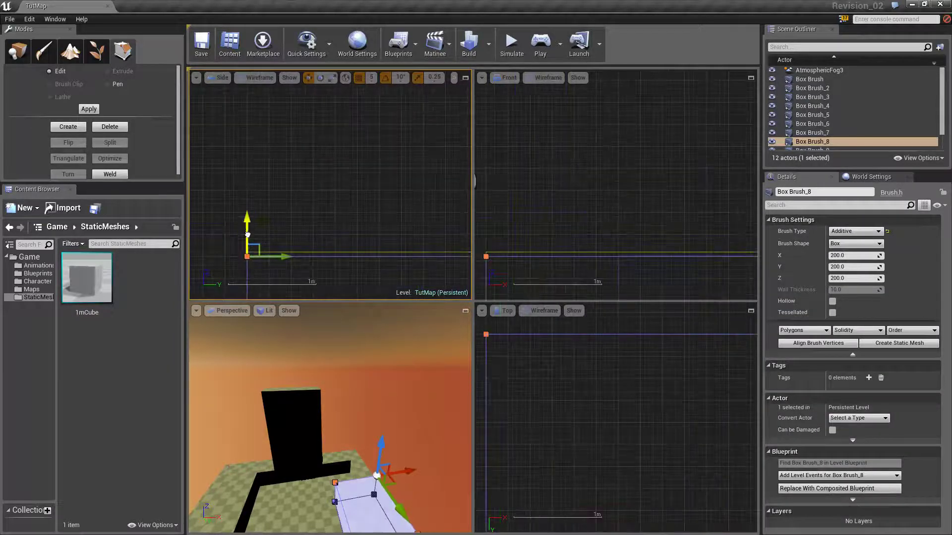
pyautogui.click(271, 222)
pyautogui.scroll(-10, 293, 200)
# Step: Split the tall block's vertical edges and lower the new vertices to about 2.3 m above the block's base
pyautogui.click(304, 427)
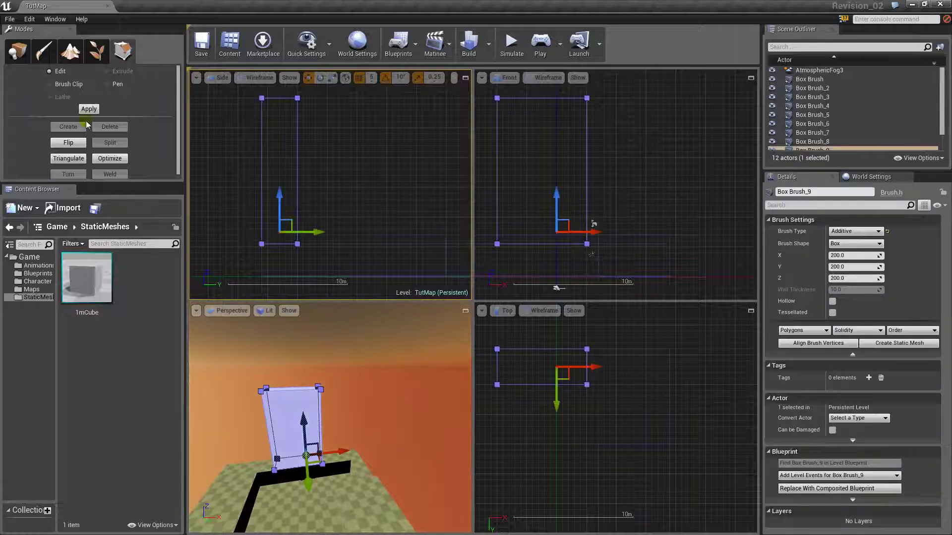
pyautogui.click(498, 183)
pyautogui.click(112, 144)
pyautogui.moveTo(632, 161); pyautogui.dragTo(633, 162)
pyautogui.scroll(3, 660, 169)
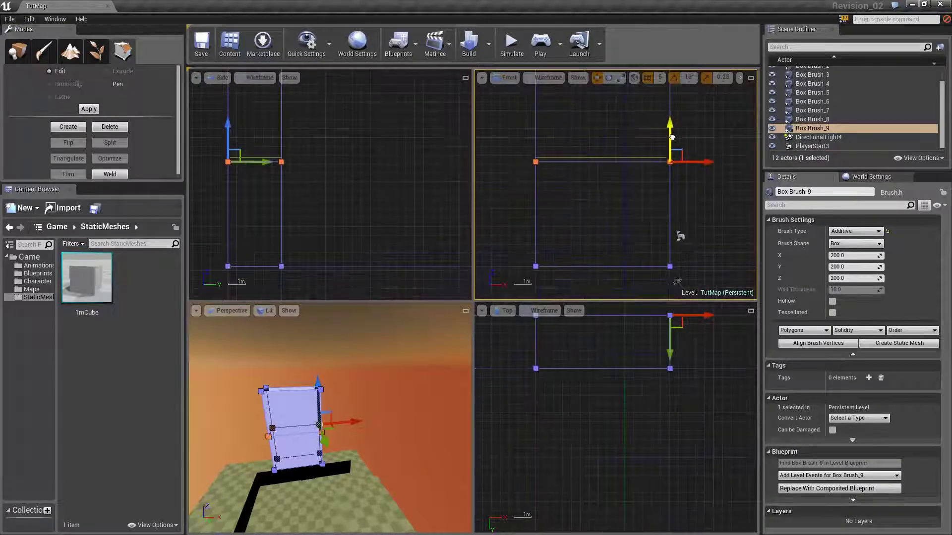
pyautogui.moveTo(690, 197)
pyautogui.mouseDown(button='right')
pyautogui.moveTo(672, 183)
pyautogui.moveTo(652, 192)
pyautogui.mouseUp(button='right')
pyautogui.scroll(-3, 650, 191)
pyautogui.click(650, 191)
pyautogui.click(587, 240)
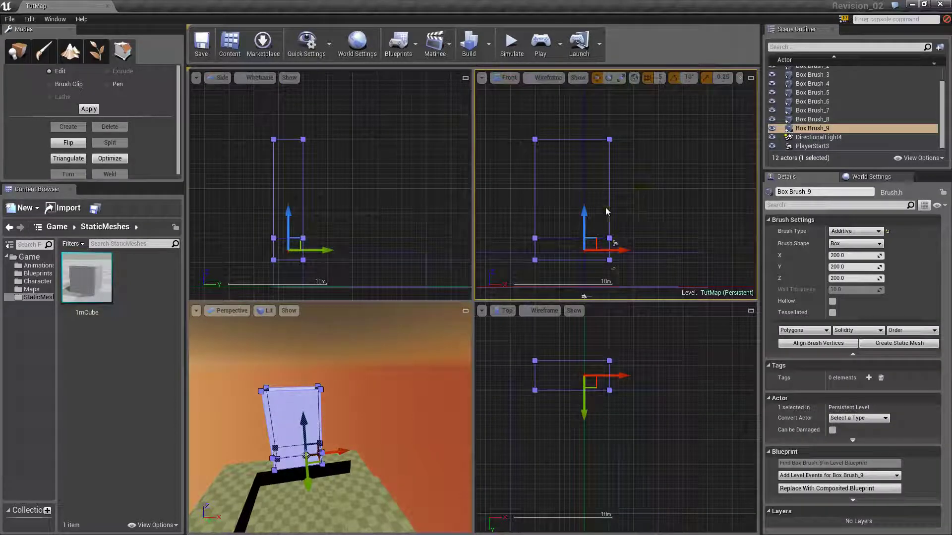
# Step: Split the tall block lengthwise from its top edge on the positive X side, and undo the last move
pyautogui.click(617, 325)
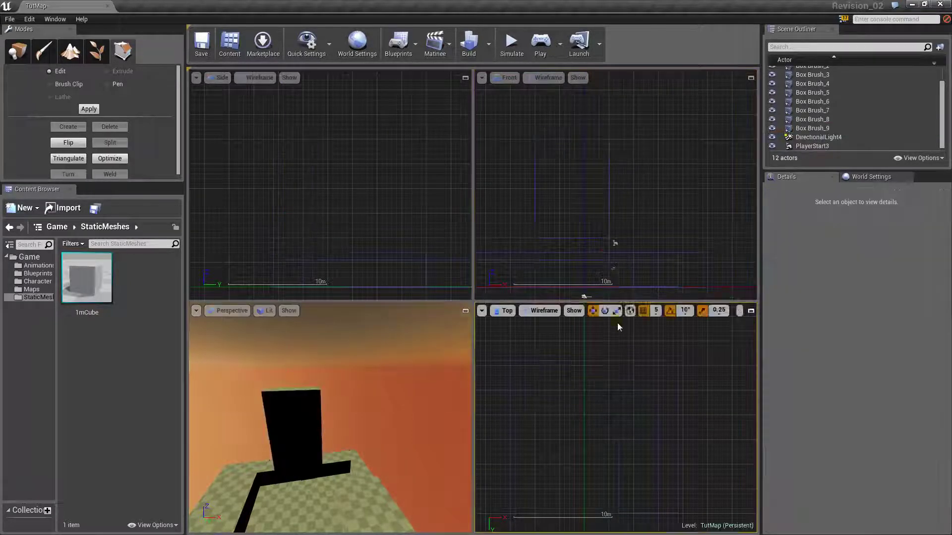
pyautogui.click(610, 379)
pyautogui.click(604, 376)
pyautogui.click(603, 377)
pyautogui.scroll(5, 604, 377)
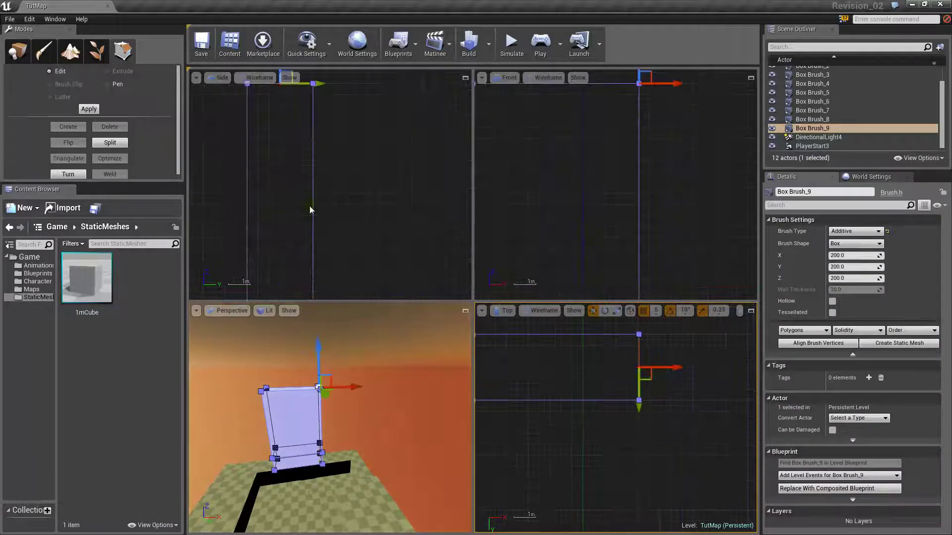
pyautogui.click(617, 377)
pyautogui.moveTo(641, 397); pyautogui.dragTo(643, 385)
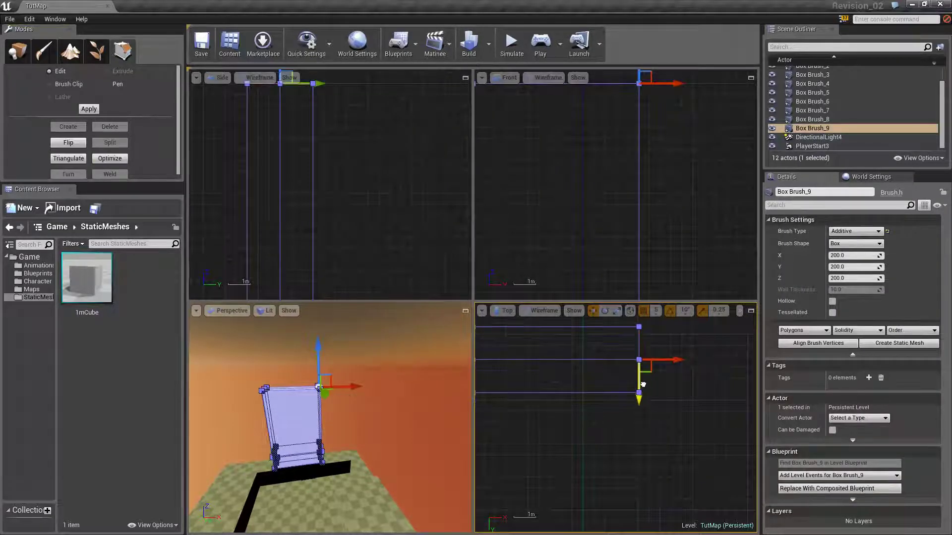
pyautogui.press('f')
pyautogui.hotkey('ctrl', 'z')
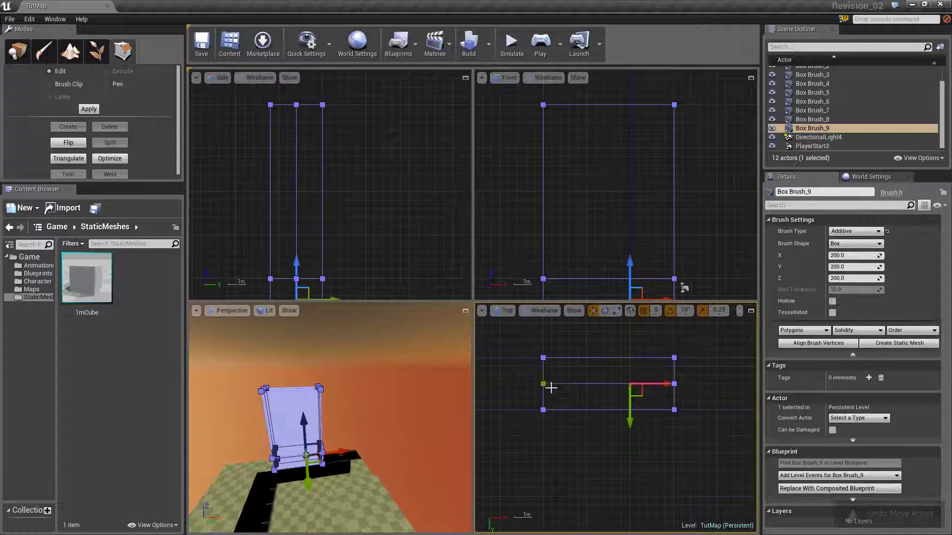
# Step: Deepen the tall block about 2 m toward negative Y, and shift its middle vertices about 1 m in the same direction
pyautogui.moveTo(701, 381); pyautogui.dragTo(700, 382)
pyautogui.scroll(-5, 553, 390)
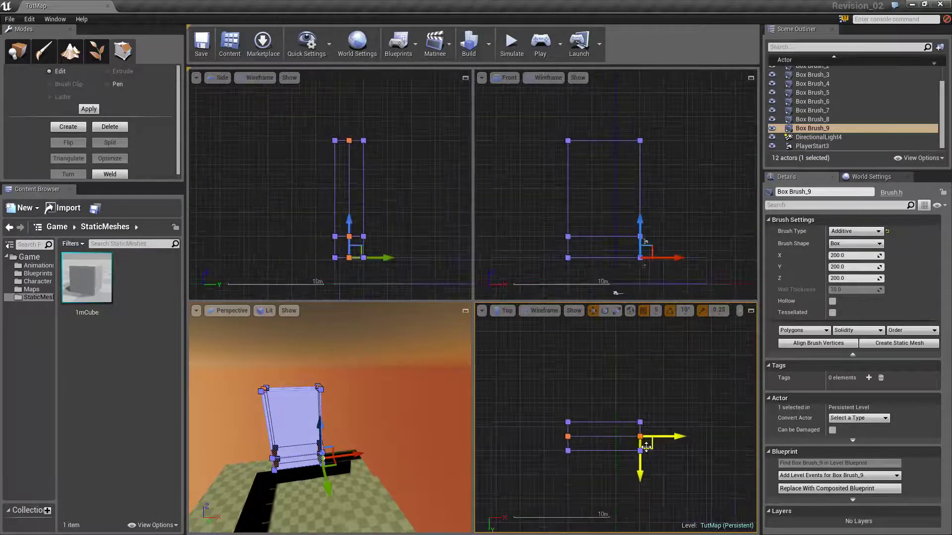
pyautogui.scroll(-4, 552, 390)
pyautogui.moveTo(552, 389); pyautogui.dragTo(600, 406, button='right')
pyautogui.scroll(2, 601, 405)
pyautogui.keyDown('ctrl'); pyautogui.keyDown('alt'); pyautogui.moveTo(561, 413); pyautogui.dragTo(695, 428); pyautogui.keyUp('alt'); pyautogui.keyUp('ctrl')
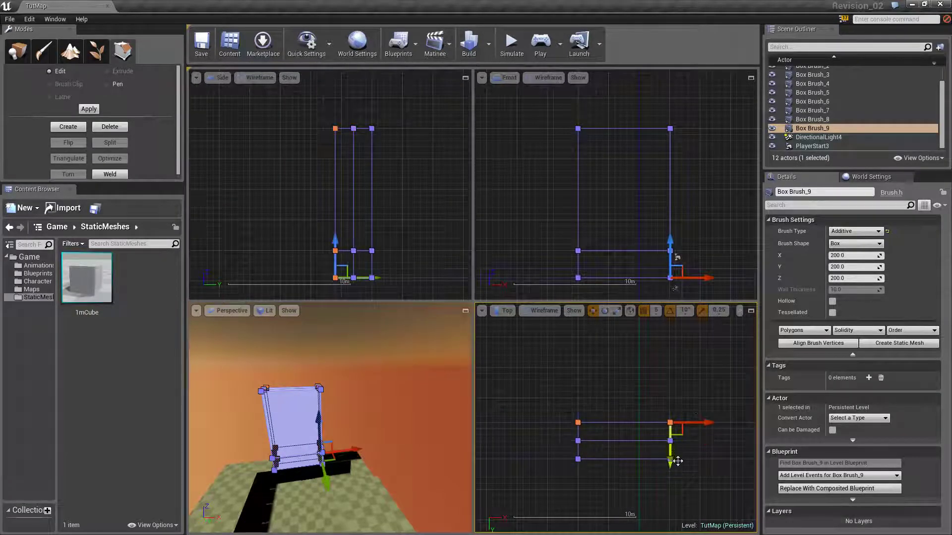
pyautogui.moveTo(674, 470)
pyautogui.mouseDown()
pyautogui.moveTo(686, 441)
pyautogui.moveTo(681, 466)
pyautogui.mouseUp()
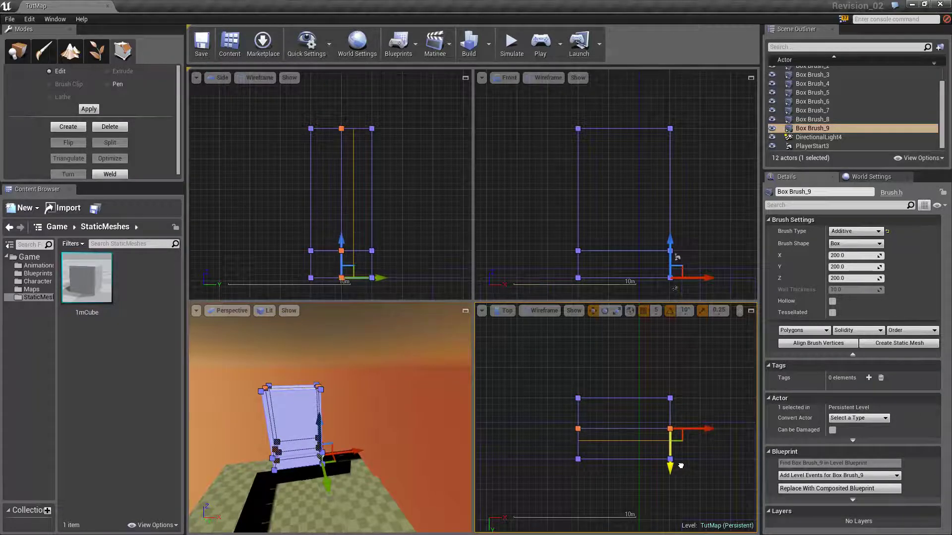
pyautogui.scroll(2, 573, 400)
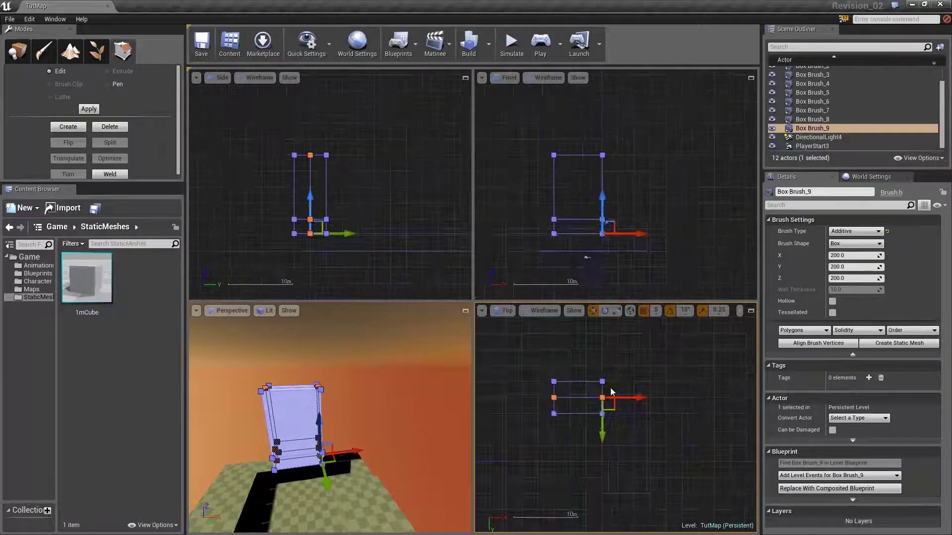
pyautogui.click(436, 409)
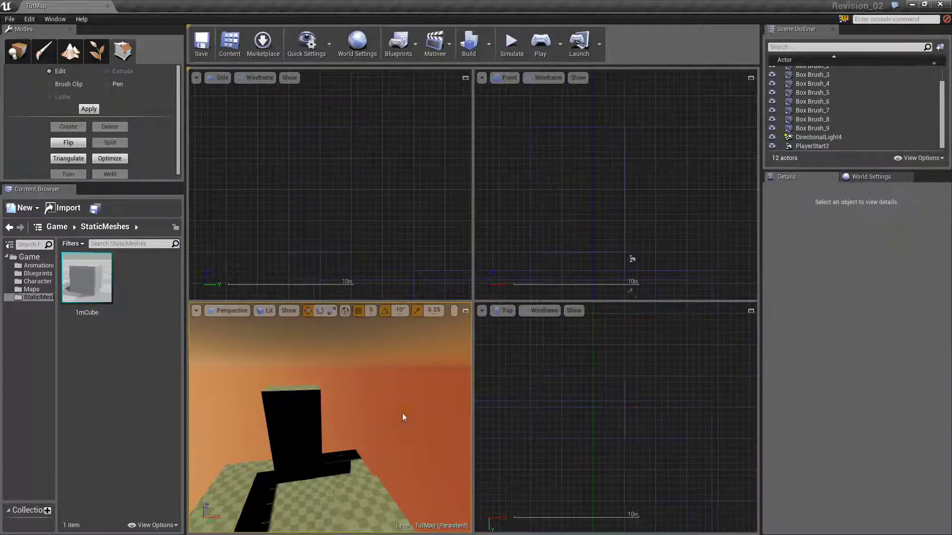
# Step: Try to extrude the tall block's lower side face outward toward positive X, on its negative Y half
pyautogui.moveTo(436, 409); pyautogui.dragTo(347, 436, button='right')
pyautogui.click(340, 443)
pyautogui.click(342, 445)
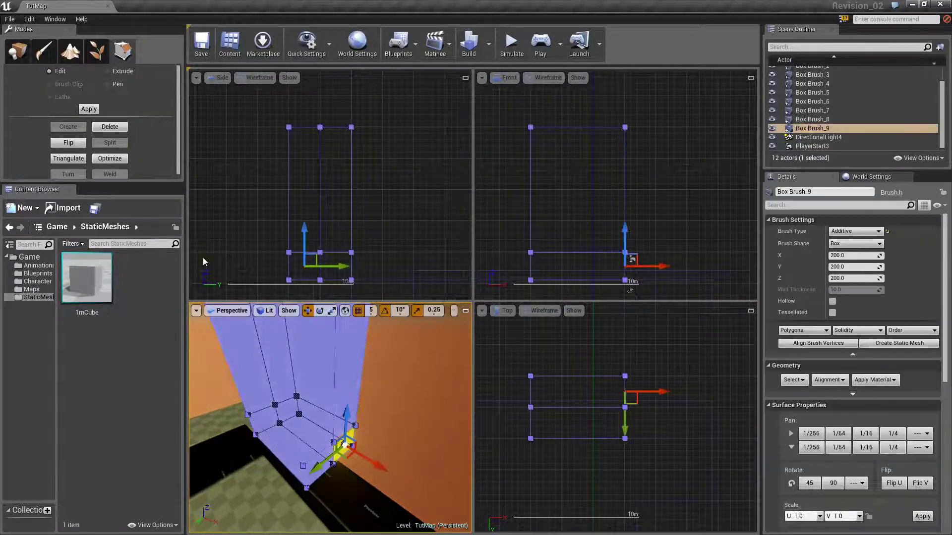
pyautogui.click(106, 71)
pyautogui.click(555, 281)
pyautogui.moveTo(377, 468)
pyautogui.mouseDown()
pyautogui.moveTo(406, 492)
pyautogui.moveTo(389, 478)
pyautogui.mouseUp()
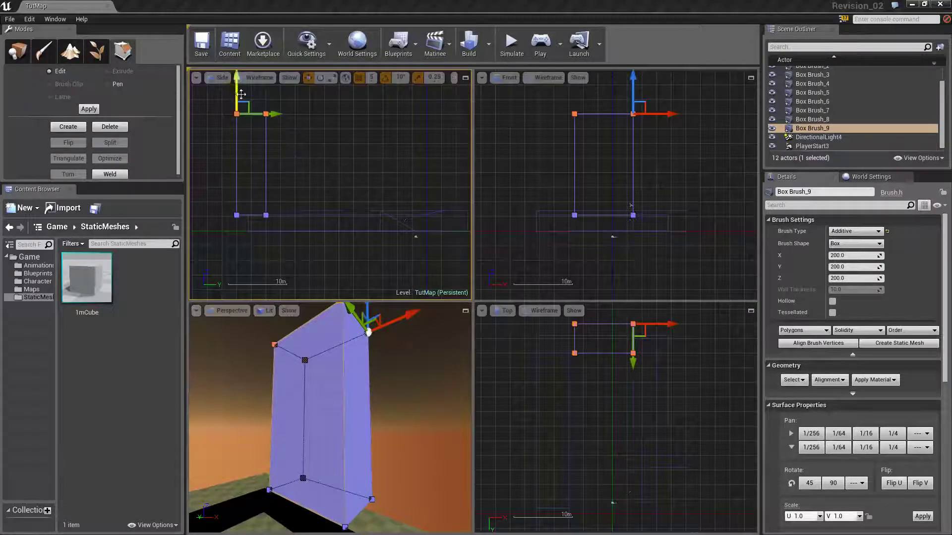
# Step: Lower the tall block's top vertices by about 5 m
pyautogui.click(241, 118)
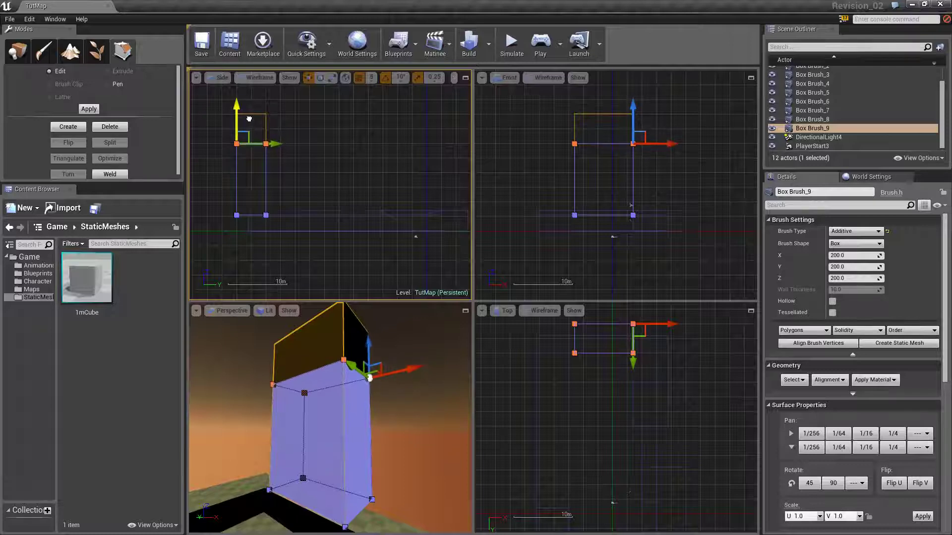
pyautogui.click(322, 176)
# Step: Try to reshape the platform box beside the border arm by moving its negative X side vertices
pyautogui.click(318, 211)
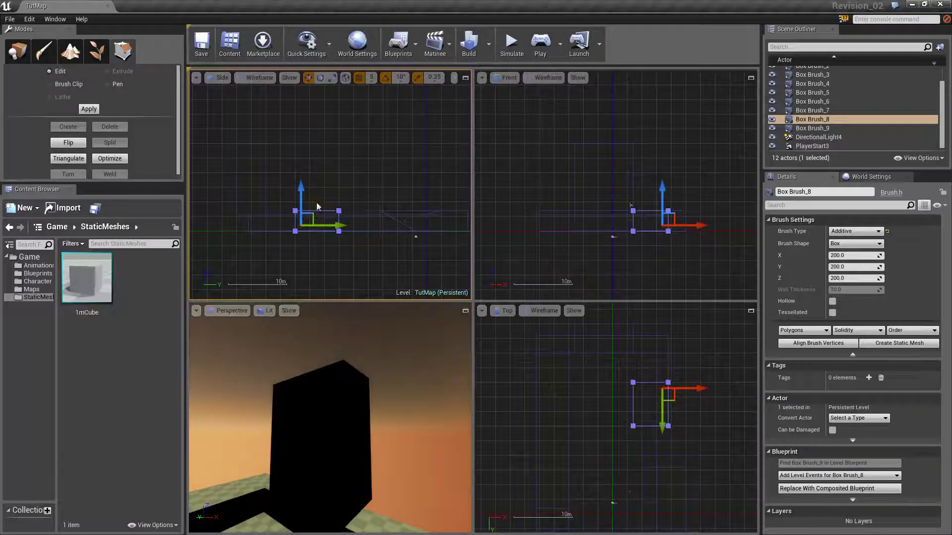
pyautogui.click(324, 160)
pyautogui.click(321, 212)
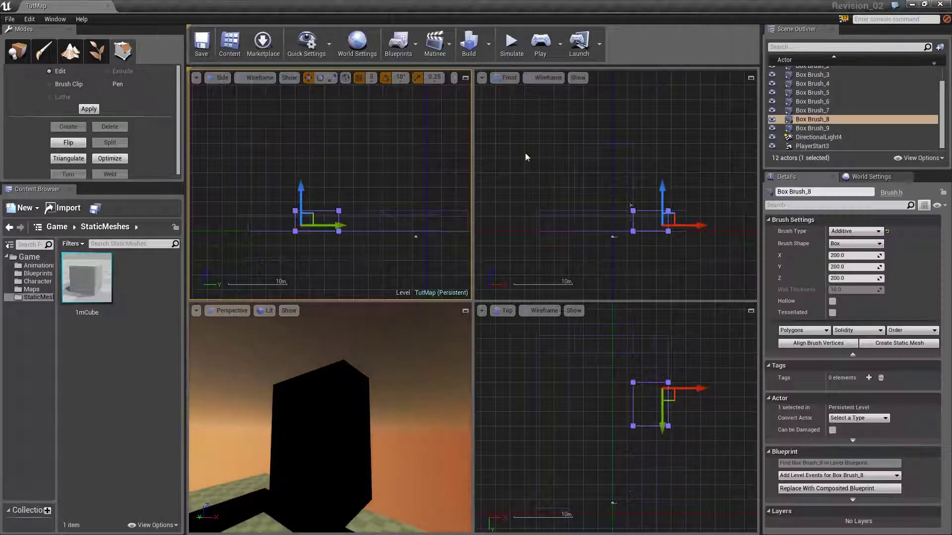
pyautogui.moveTo(637, 394); pyautogui.dragTo(585, 397, button='right')
pyautogui.scroll(3, 585, 397)
pyautogui.scroll(-1, 585, 396)
pyautogui.moveTo(564, 375)
pyautogui.keyDown('ctrl'); pyautogui.keyDown('alt'); pyautogui.mouseDown()
pyautogui.moveTo(588, 454)
pyautogui.moveTo(595, 436)
pyautogui.mouseUp(); pyautogui.keyUp('alt'); pyautogui.keyUp('ctrl')
pyautogui.hotkey('ctrl', 'z')
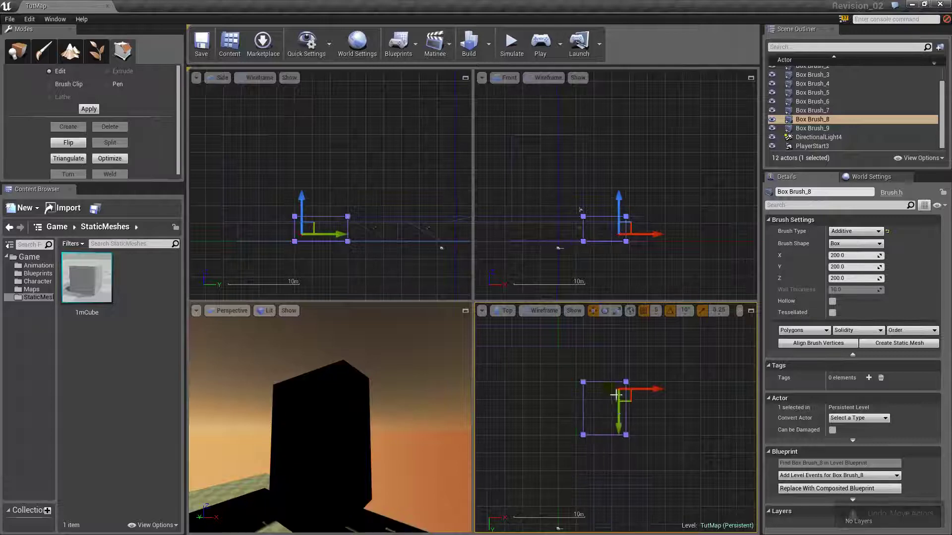
pyautogui.click(496, 400)
# Step: Lower the tall block's top vertices by about another 2.3 m
pyautogui.scroll(-5, 644, 403)
pyautogui.moveTo(643, 402); pyautogui.dragTo(656, 389, button='right')
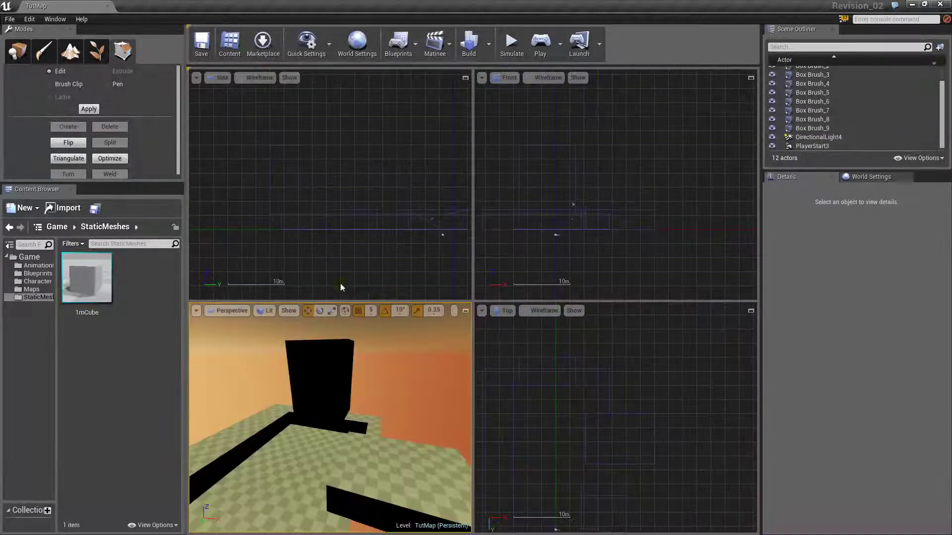
pyautogui.moveTo(339, 371)
pyautogui.mouseDown(button='right')
pyautogui.moveTo(303, 384)
pyautogui.moveTo(330, 369)
pyautogui.mouseUp(button='right')
pyautogui.click(345, 387)
pyautogui.moveTo(240, 113); pyautogui.dragTo(323, 157)
pyautogui.moveTo(271, 115); pyautogui.dragTo(279, 126)
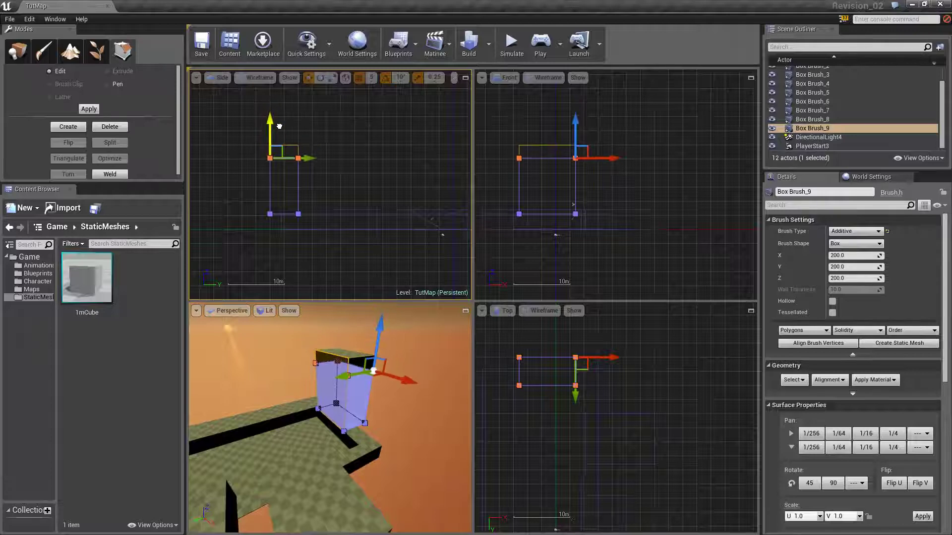
pyautogui.click(304, 179)
# Step: Undo the last change, and lower the tall block's top vertices by about 0.9 m
pyautogui.click(345, 397)
pyautogui.moveTo(346, 397)
pyautogui.mouseDown(button='right')
pyautogui.moveTo(322, 408)
pyautogui.moveTo(376, 369)
pyautogui.mouseUp(button='right')
pyautogui.click(251, 151)
pyautogui.hotkey('ctrl', 'z')
pyautogui.keyDown('ctrl'); pyautogui.keyDown('alt'); pyautogui.moveTo(251, 136); pyautogui.dragTo(322, 169); pyautogui.keyUp('alt'); pyautogui.keyUp('ctrl')
pyautogui.scroll(6, 287, 129)
pyautogui.scroll(-9, 373, 182)
pyautogui.moveTo(375, 183)
pyautogui.mouseDown(button='right')
pyautogui.moveTo(253, 169)
pyautogui.moveTo(366, 202)
pyautogui.mouseUp(button='right')
pyautogui.click(394, 213)
pyautogui.scroll(3, 289, 183)
pyautogui.click(278, 209)
pyautogui.scroll(4, 278, 209)
pyautogui.moveTo(238, 172)
pyautogui.keyDown('ctrl'); pyautogui.keyDown('alt'); pyautogui.mouseDown()
pyautogui.moveTo(323, 204)
pyautogui.moveTo(213, 186)
pyautogui.mouseUp(); pyautogui.keyUp('alt'); pyautogui.keyUp('ctrl')
pyautogui.scroll(4, 323, 199)
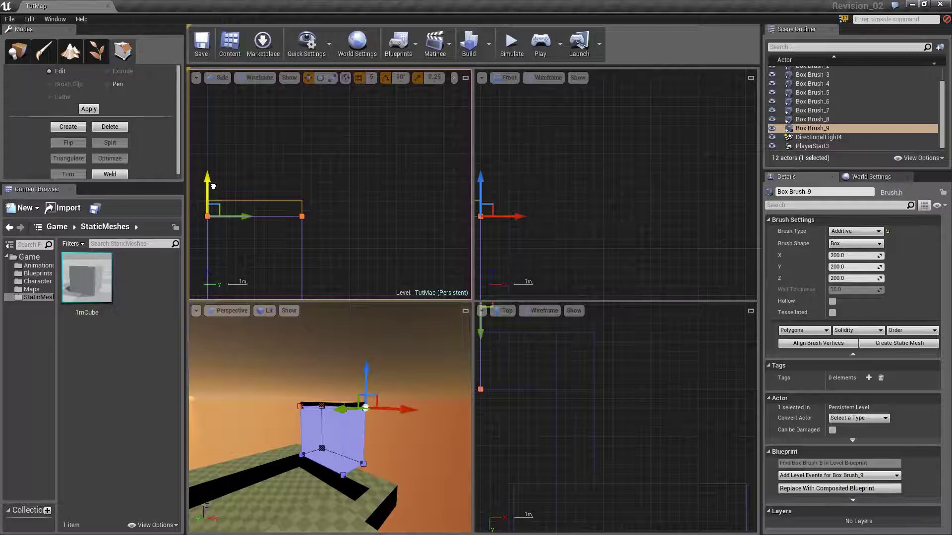
pyautogui.click(326, 200)
pyautogui.scroll(-5, 325, 203)
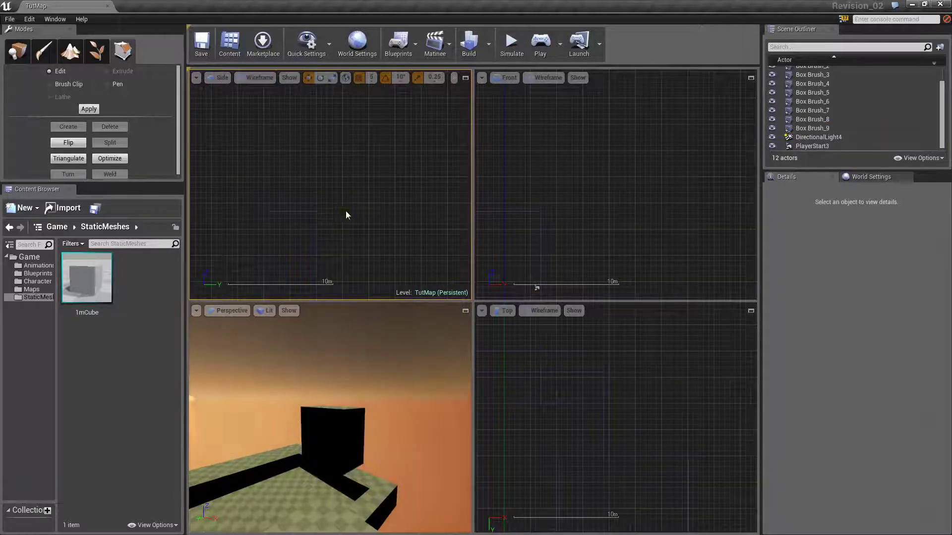
# Step: Widen the tall block toward positive X by moving the vertices of that side
pyautogui.moveTo(346, 213)
pyautogui.mouseDown(button='right')
pyautogui.moveTo(390, 228)
pyautogui.moveTo(312, 219)
pyautogui.mouseUp(button='right')
pyautogui.click(329, 434)
pyautogui.moveTo(600, 339); pyautogui.dragTo(664, 406, button='right')
pyautogui.moveTo(629, 341); pyautogui.dragTo(574, 425)
pyautogui.moveTo(635, 365); pyautogui.dragTo(661, 369)
pyautogui.moveTo(707, 350); pyautogui.dragTo(671, 353, button='right')
pyautogui.scroll(1, 636, 370)
pyautogui.click(588, 379)
pyautogui.click(585, 380)
pyautogui.moveTo(565, 351); pyautogui.dragTo(597, 440)
pyautogui.click(659, 380)
# Step: Place a new additive box brush by the tall block and raise it until both tops are level
pyautogui.scroll(-4, 658, 379)
pyautogui.scroll(2, 659, 380)
pyautogui.click(19, 52)
pyautogui.moveTo(79, 91); pyautogui.dragTo(356, 216)
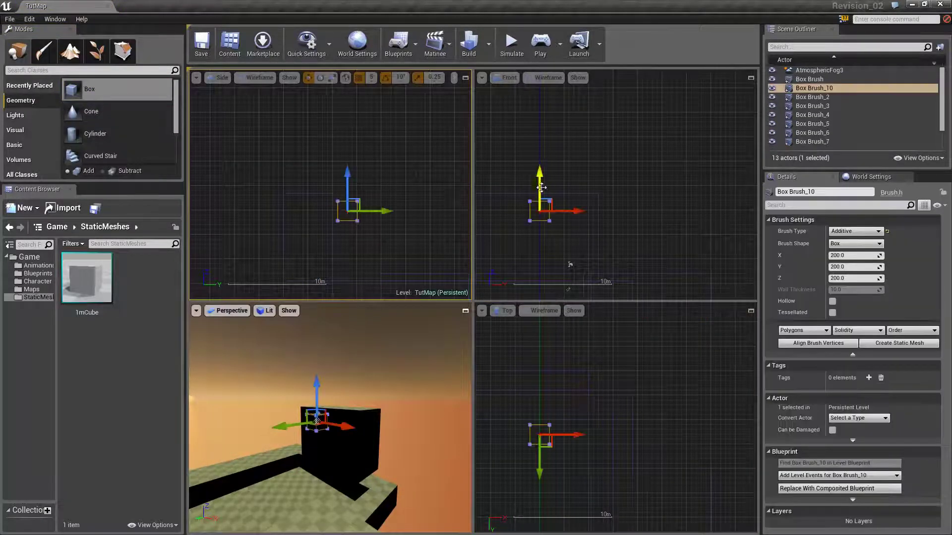
pyautogui.click(548, 172)
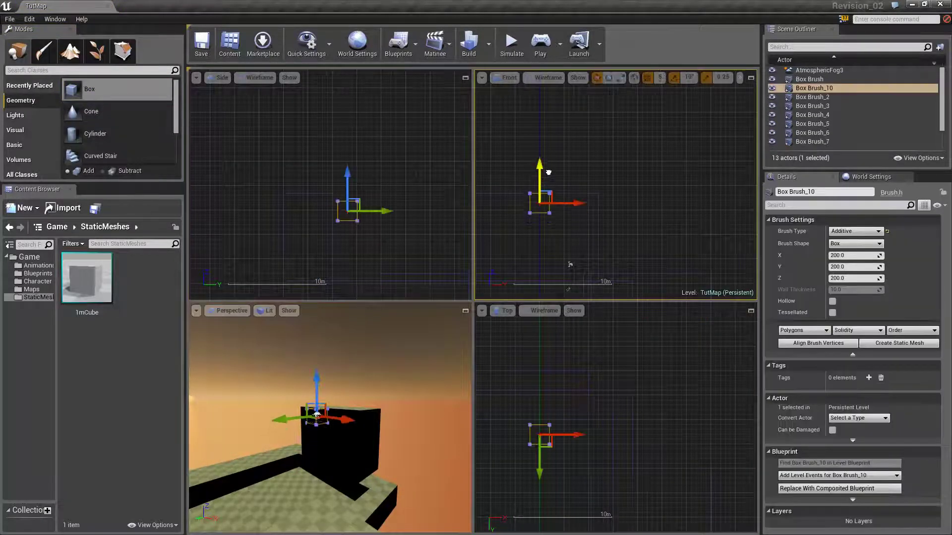
pyautogui.moveTo(548, 172); pyautogui.dragTo(548, 172)
# Step: Shift the new box brush along X and Y beside the upper part of the tall block
pyautogui.scroll(4, 564, 170)
pyautogui.moveTo(540, 235); pyautogui.dragTo(657, 237)
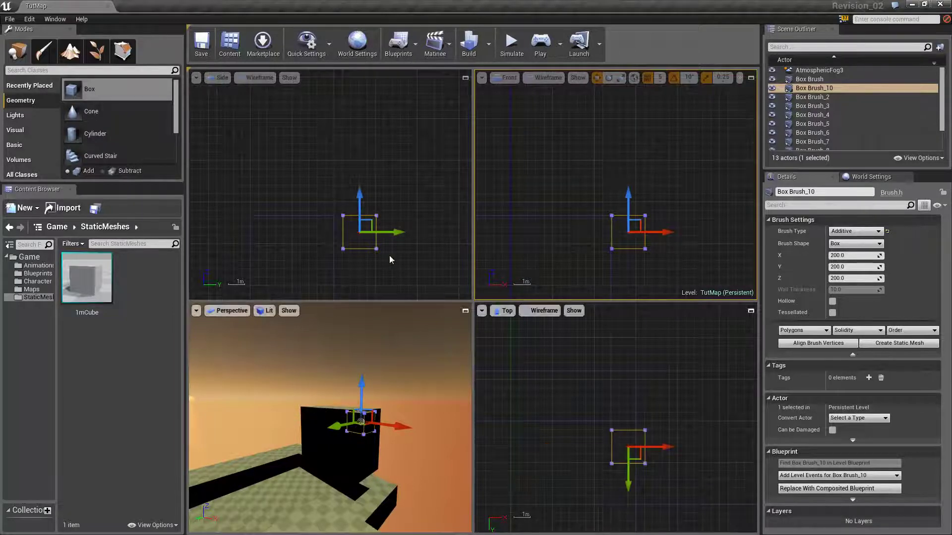
pyautogui.moveTo(383, 232); pyautogui.dragTo(374, 233)
pyautogui.moveTo(664, 233); pyautogui.dragTo(664, 233)
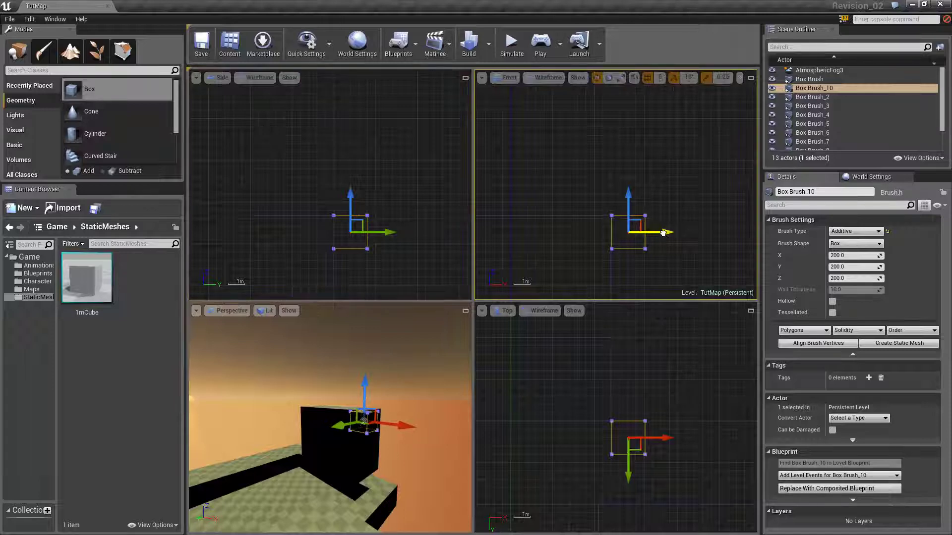
# Step: Move the box brush away from the tall block and down to the floor, beside the long border arm
pyautogui.scroll(-1, 644, 245)
pyautogui.moveTo(644, 246)
pyautogui.mouseDown(button='right')
pyautogui.moveTo(703, 296)
pyautogui.moveTo(529, 277)
pyautogui.mouseUp(button='right')
pyautogui.moveTo(408, 397); pyautogui.dragTo(463, 421, button='right')
pyautogui.moveTo(285, 384); pyautogui.dragTo(297, 391, button='right')
pyautogui.moveTo(357, 391)
pyautogui.mouseDown(button='right')
pyautogui.moveTo(392, 404)
pyautogui.moveTo(357, 421)
pyautogui.mouseUp(button='right')
pyautogui.moveTo(349, 366); pyautogui.dragTo(317, 371, button='right')
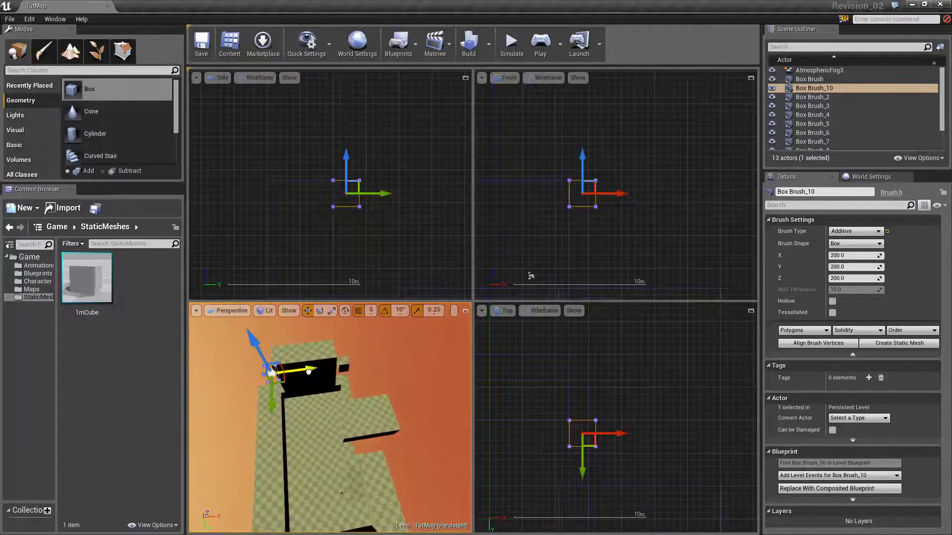
pyautogui.moveTo(308, 372); pyautogui.dragTo(307, 372)
pyautogui.moveTo(308, 372); pyautogui.dragTo(278, 371, button='right')
pyautogui.moveTo(334, 340); pyautogui.dragTo(334, 377)
pyautogui.moveTo(334, 377); pyautogui.dragTo(282, 342, button='right')
pyautogui.moveTo(384, 389); pyautogui.dragTo(386, 381)
pyautogui.moveTo(334, 255)
pyautogui.mouseDown(button='right')
pyautogui.moveTo(310, 194)
pyautogui.moveTo(277, 147)
pyautogui.mouseUp(button='right')
pyautogui.scroll(1, 295, 193)
pyautogui.moveTo(295, 185); pyautogui.dragTo(455, 179)
pyautogui.scroll(-3, 510, 426)
pyautogui.moveTo(501, 439)
pyautogui.mouseDown(button='right')
pyautogui.moveTo(635, 343)
pyautogui.moveTo(583, 392)
pyautogui.moveTo(603, 329)
pyautogui.mouseUp(button='right')
pyautogui.scroll(-3, 609, 381)
pyautogui.scroll(3, 603, 329)
pyautogui.moveTo(591, 367)
pyautogui.mouseDown()
pyautogui.moveTo(565, 402)
pyautogui.moveTo(566, 435)
pyautogui.moveTo(551, 441)
pyautogui.mouseUp()
pyautogui.scroll(10, 576, 414)
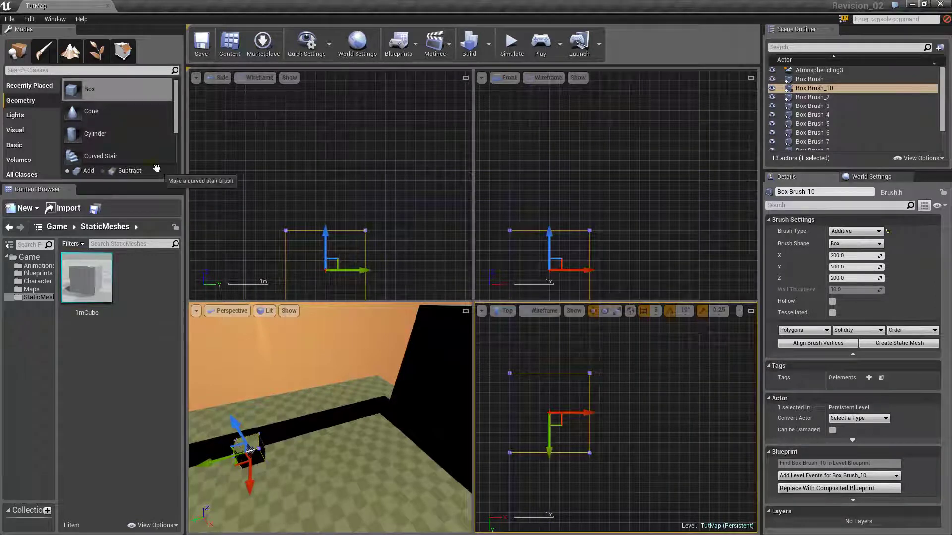
# Step: In geometry editing, raise the box's top vertices by about 0.75 m and widen the box along Y to about 3.5 m
pyautogui.click(122, 50)
pyautogui.moveTo(300, 194); pyautogui.dragTo(300, 164)
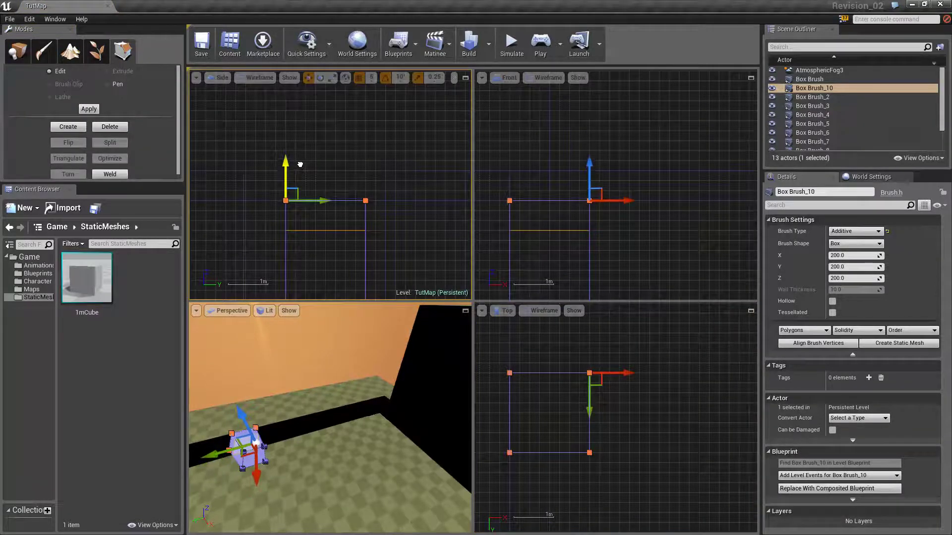
pyautogui.moveTo(350, 223); pyautogui.dragTo(348, 168, button='right')
pyautogui.scroll(-4, 349, 168)
pyautogui.moveTo(340, 133)
pyautogui.keyDown('ctrl'); pyautogui.keyDown('alt'); pyautogui.mouseDown()
pyautogui.moveTo(372, 242)
pyautogui.moveTo(393, 234)
pyautogui.mouseUp(); pyautogui.keyUp('alt'); pyautogui.keyUp('ctrl')
pyautogui.click(303, 198)
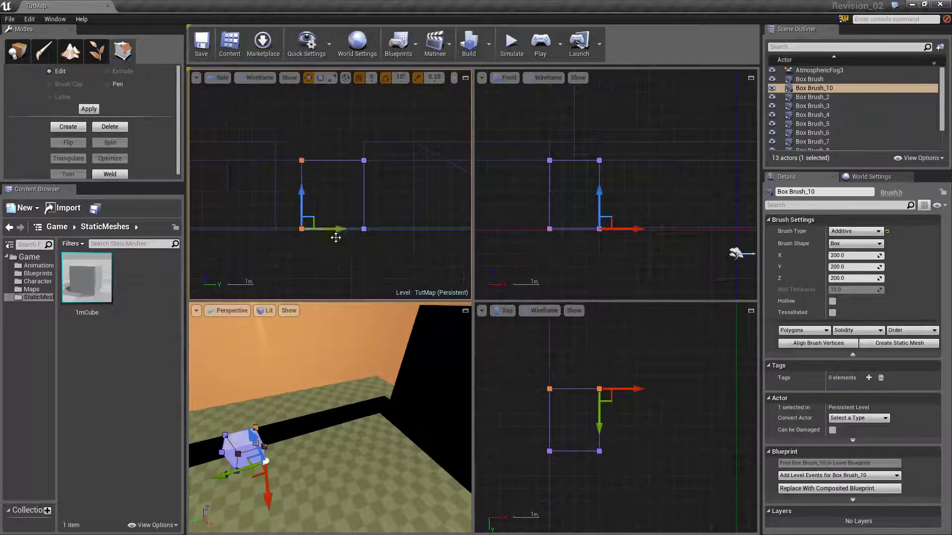
pyautogui.moveTo(332, 232); pyautogui.dragTo(304, 232)
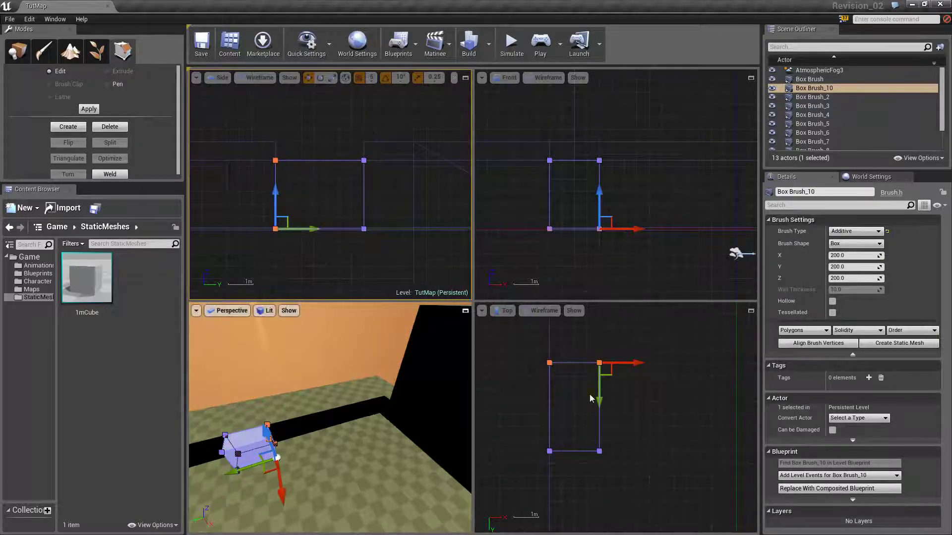
# Step: Try to taper the box by scaling down the vertices of its positive-X side, undoing both attempts
pyautogui.moveTo(592, 396); pyautogui.dragTo(574, 385, button='right')
pyautogui.moveTo(564, 340)
pyautogui.mouseDown()
pyautogui.moveTo(587, 364)
pyautogui.moveTo(604, 450)
pyautogui.mouseUp()
pyautogui.press('r')
pyautogui.moveTo(582, 371); pyautogui.dragTo(582, 351)
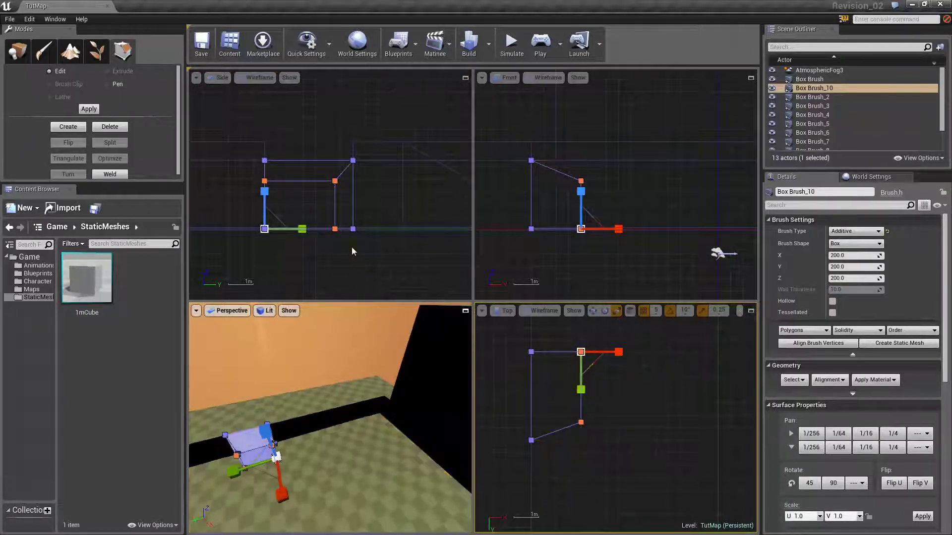
pyautogui.hotkey('ctrl', 'z')
pyautogui.hotkey('ctrl', 'z')
pyautogui.moveTo(366, 181); pyautogui.dragTo(358, 192, button='right')
pyautogui.keyDown('ctrl'); pyautogui.keyDown('alt'); pyautogui.moveTo(568, 327); pyautogui.dragTo(613, 440); pyautogui.keyUp('alt'); pyautogui.keyUp('ctrl')
pyautogui.moveTo(317, 233); pyautogui.dragTo(330, 269, button='right')
pyautogui.moveTo(309, 278); pyautogui.dragTo(302, 278)
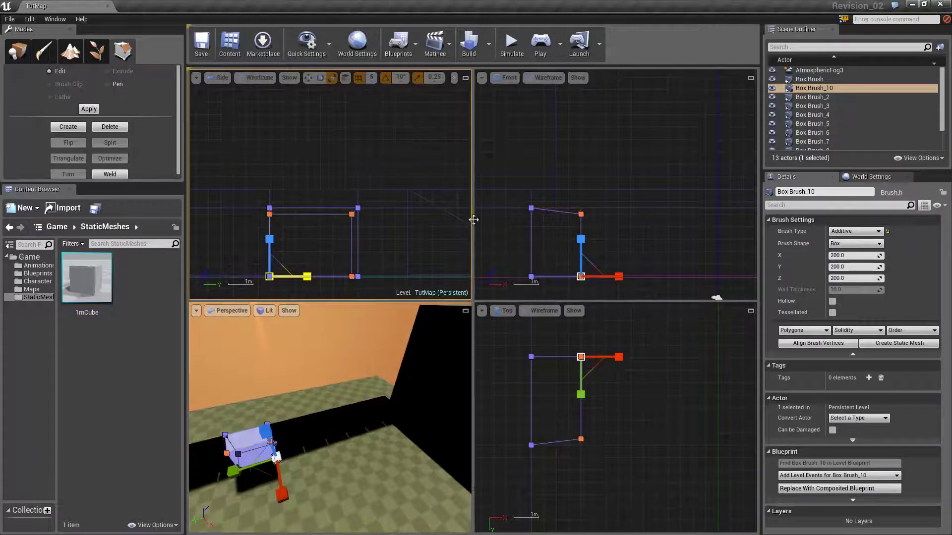
pyautogui.hotkey('ctrl', 'z')
pyautogui.hotkey('ctrl', 'z')
# Step: Scale the two top vertices on the box's positive-X side inward along Y, insetting each by about 0.5 m
pyautogui.keyDown('ctrl'); pyautogui.keyDown('alt'); pyautogui.moveTo(561, 185); pyautogui.dragTo(595, 214); pyautogui.keyUp('alt'); pyautogui.keyUp('ctrl')
pyautogui.moveTo(312, 192); pyautogui.dragTo(293, 199, button='right')
pyautogui.moveTo(288, 216)
pyautogui.mouseDown()
pyautogui.moveTo(264, 216)
pyautogui.moveTo(299, 218)
pyautogui.mouseUp()
# Step: Try to move the positive-X side's bottom vertices inward beneath the inset top vertices, and undo those moves
pyautogui.press('w')
pyautogui.click(582, 338)
pyautogui.scroll(8, 588, 347)
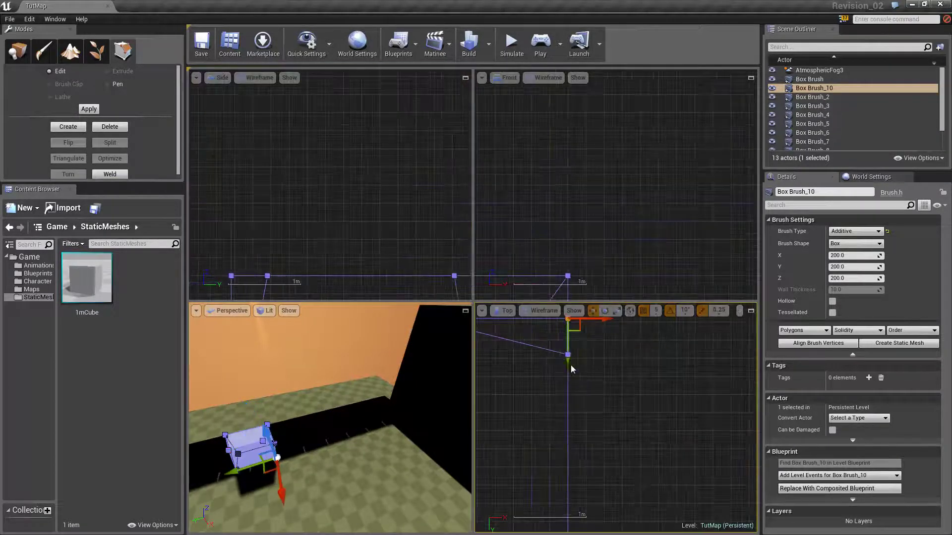
pyautogui.moveTo(568, 346)
pyautogui.mouseDown()
pyautogui.moveTo(578, 495)
pyautogui.moveTo(590, 523)
pyautogui.moveTo(595, 470)
pyautogui.moveTo(582, 493)
pyautogui.moveTo(590, 482)
pyautogui.mouseUp()
pyautogui.scroll(8, 593, 434)
pyautogui.click(583, 452)
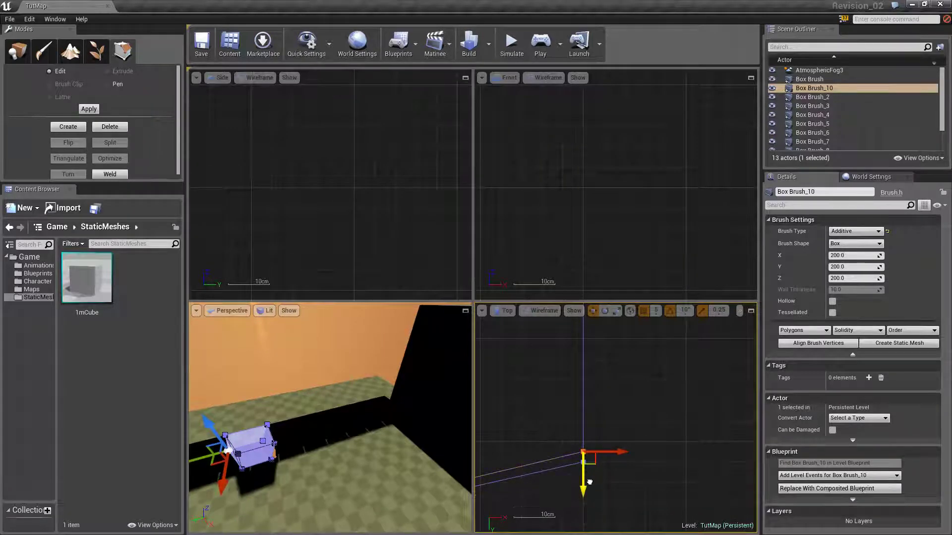
pyautogui.scroll(-6, 589, 482)
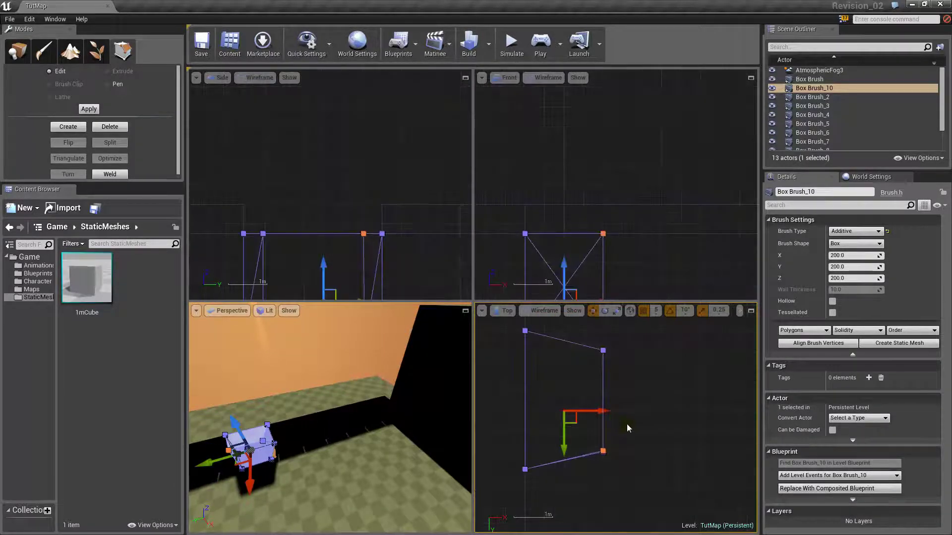
pyautogui.hotkey('ctrl', 'z')
pyautogui.hotkey('ctrl', 'z')
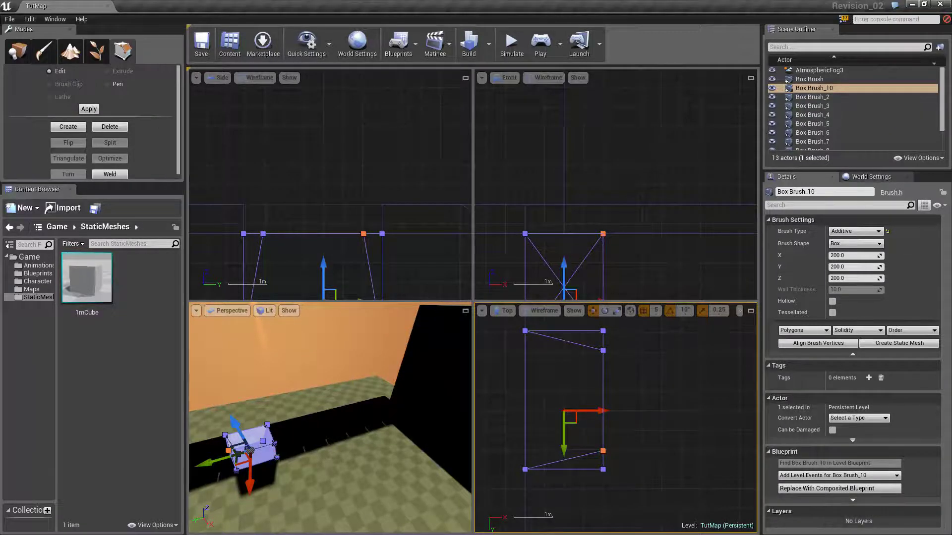